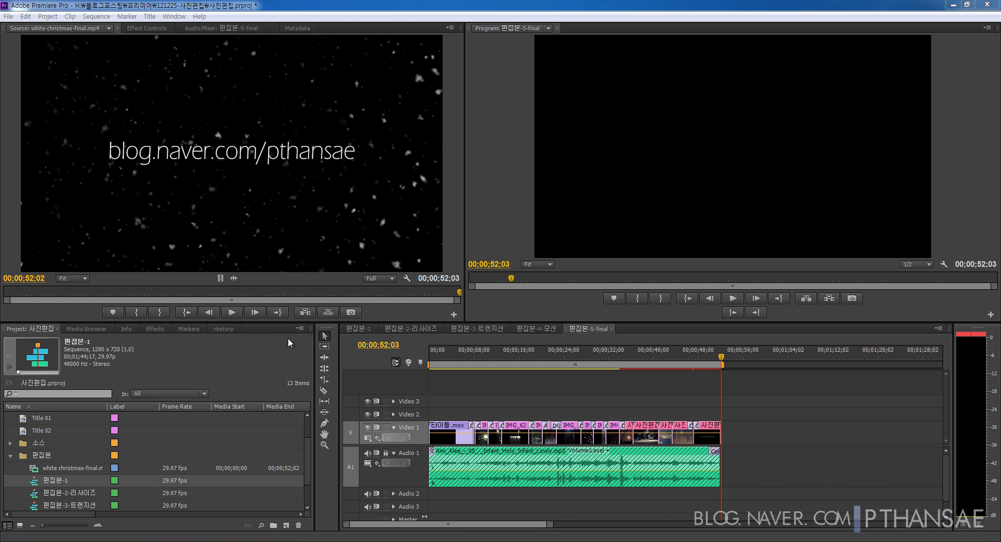
Play the finished white christmas-final.mp4 video from its beginning in the Source monitor through to the closing title.
{"action": "left_click", "coordinate": [232, 313]}
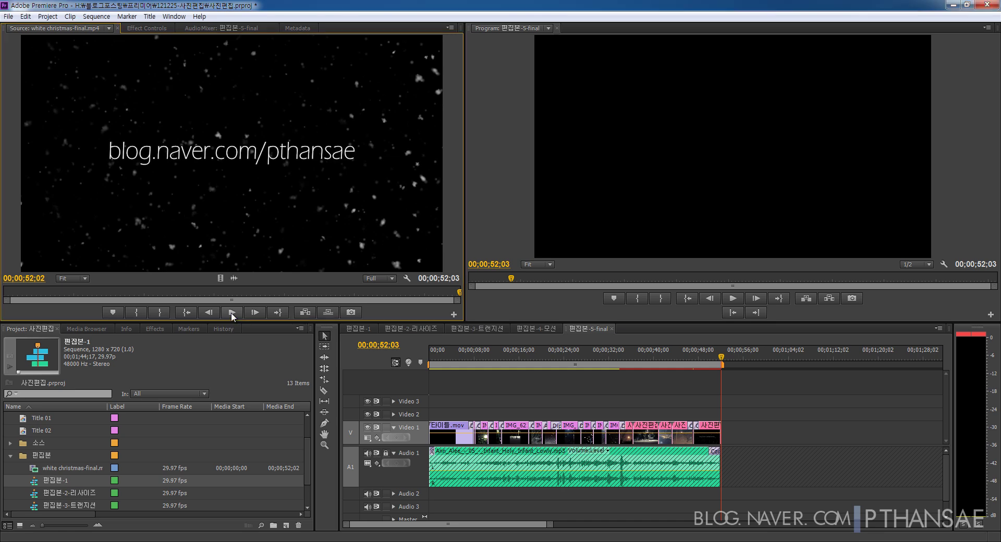
{"action": "left_click", "coordinate": [185, 315]}
{"action": "left_click", "coordinate": [232, 313]}
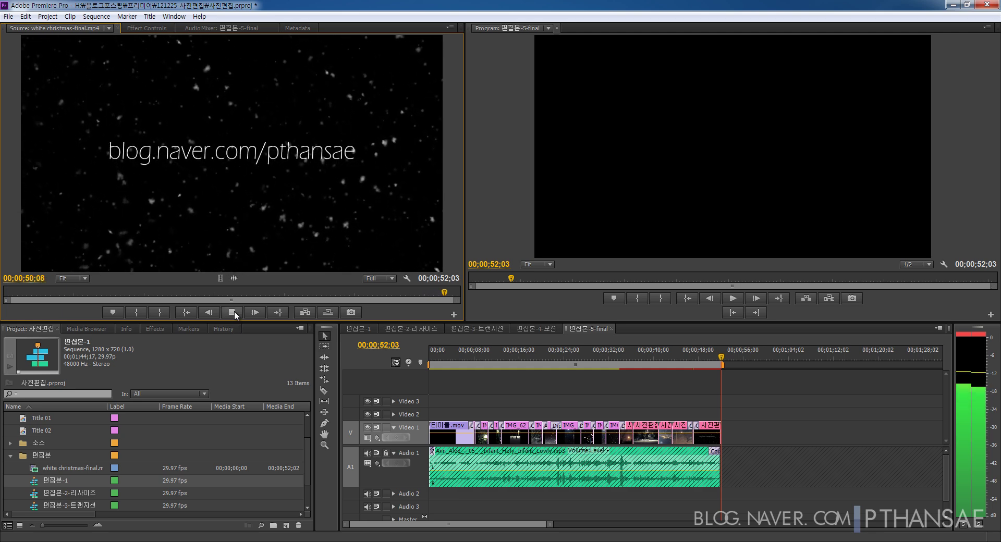
{"action": "left_click", "coordinate": [233, 312]}
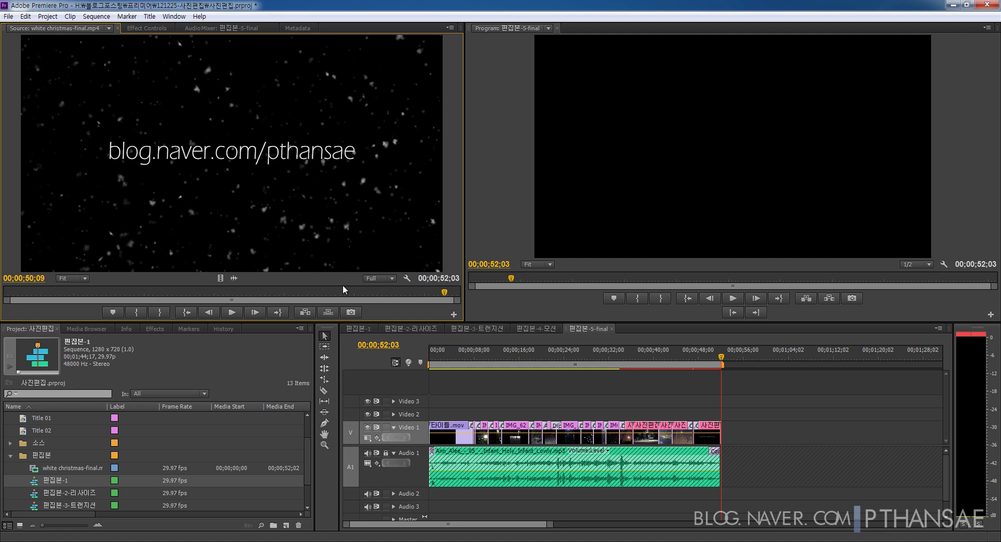
Review selected passages of white christmas-final.mp4, including the lamp-post tree shot, the dissolve after it, and the glowing street lamp scene.
{"action": "left_click", "coordinate": [124, 292]}
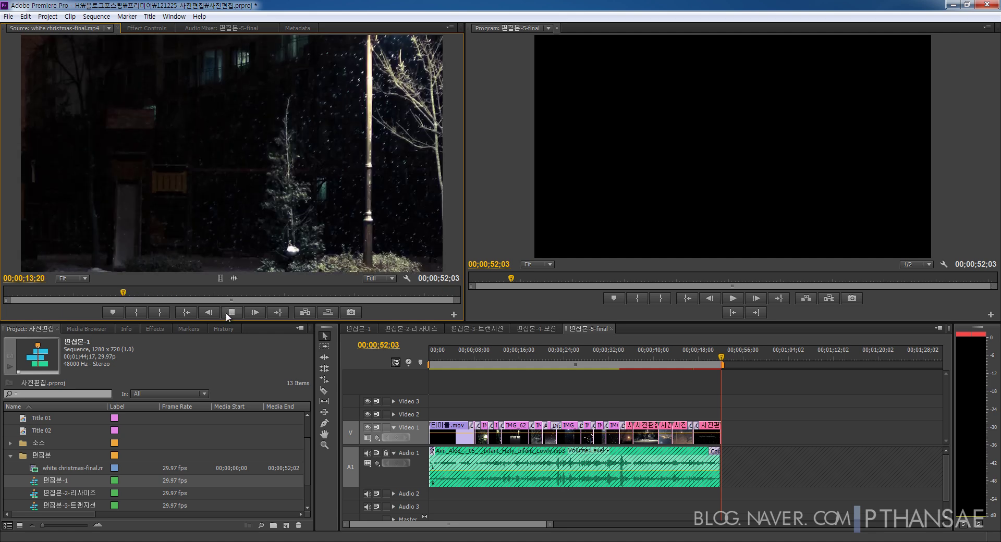
{"action": "left_click", "coordinate": [229, 312]}
{"action": "left_click", "coordinate": [229, 312]}
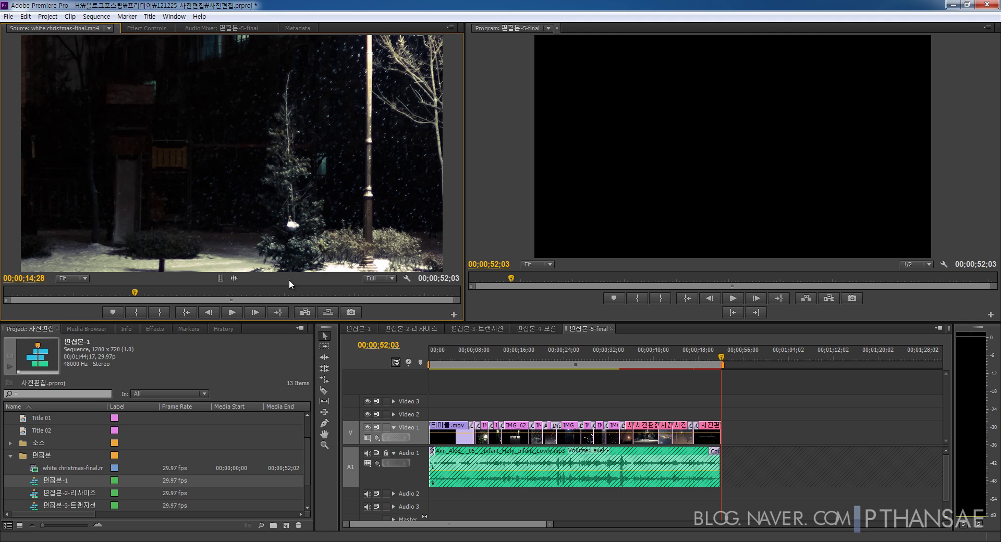
{"action": "left_click", "coordinate": [235, 316]}
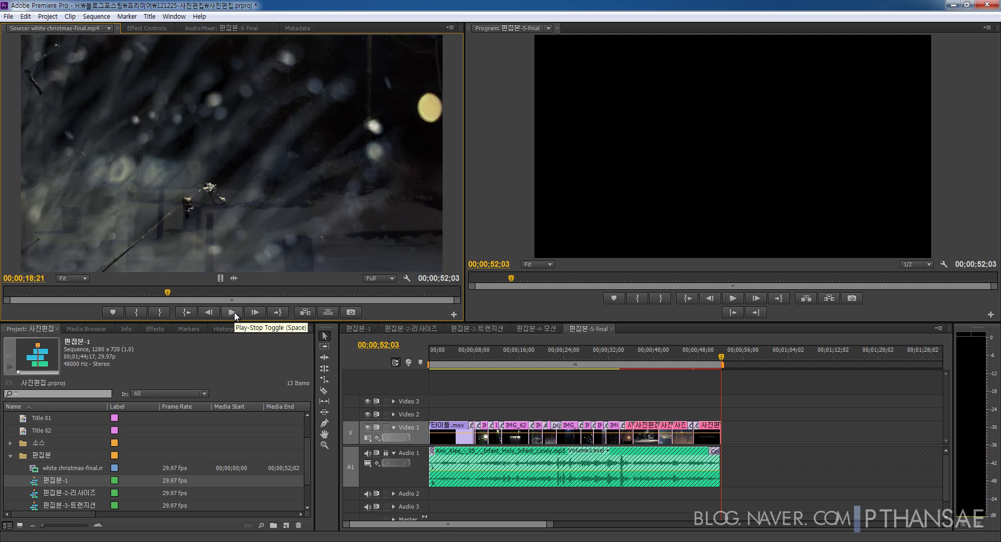
{"action": "left_click_drag", "start_coordinate": [167, 292], "coordinate": [167, 292]}
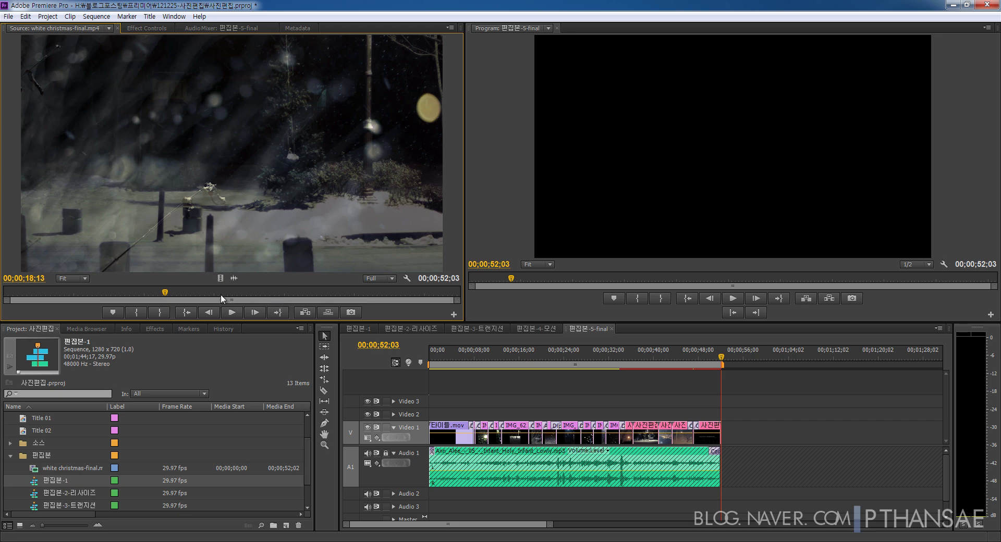
{"action": "left_click_drag", "start_coordinate": [220, 293], "coordinate": [316, 288]}
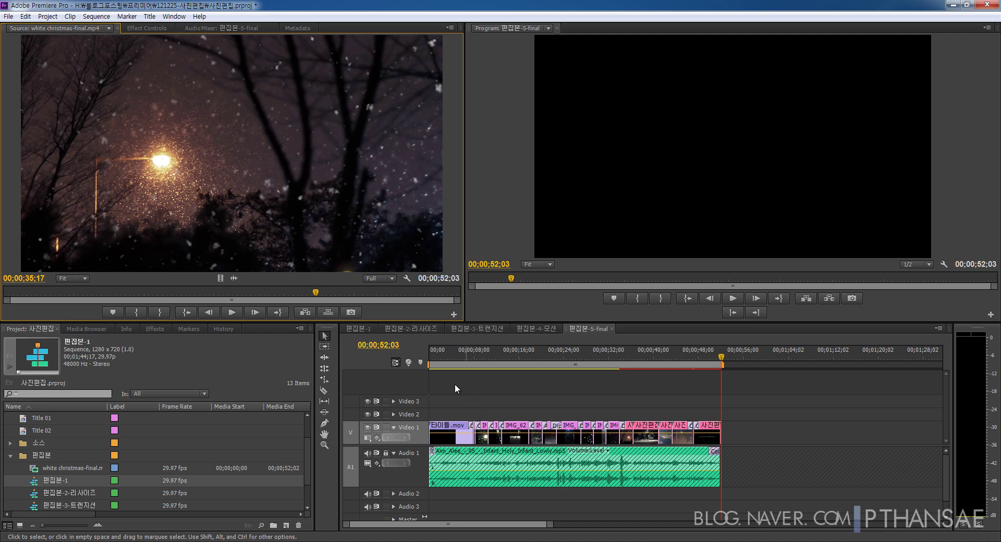
Open the IMG_6214.jpg clip from 편집본-5-final and match its frame at 00;00;15;21 to view the uncropped source photo.
{"action": "mouse_move", "coordinate": [457, 367]}
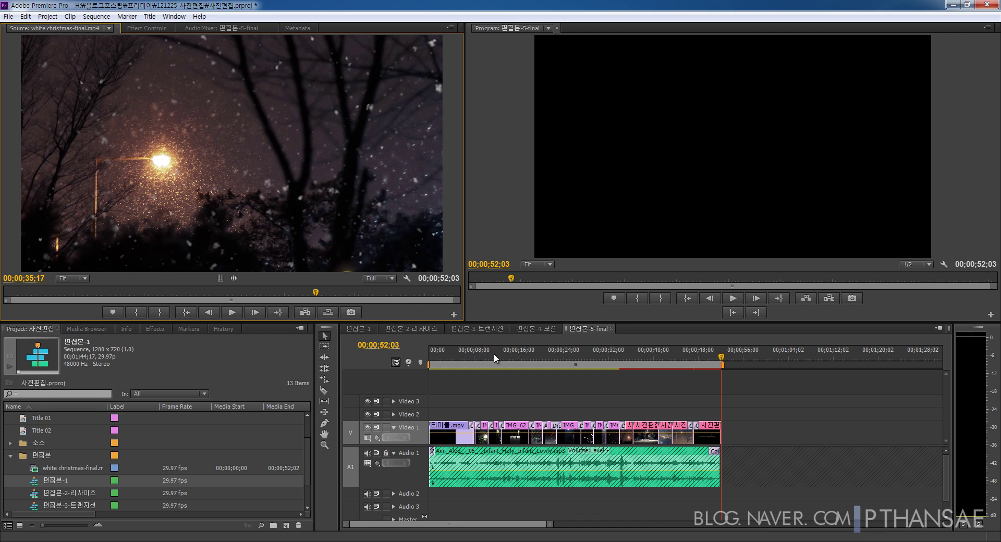
{"action": "mouse_move", "coordinate": [502, 369]}
{"action": "double_click", "coordinate": [514, 435]}
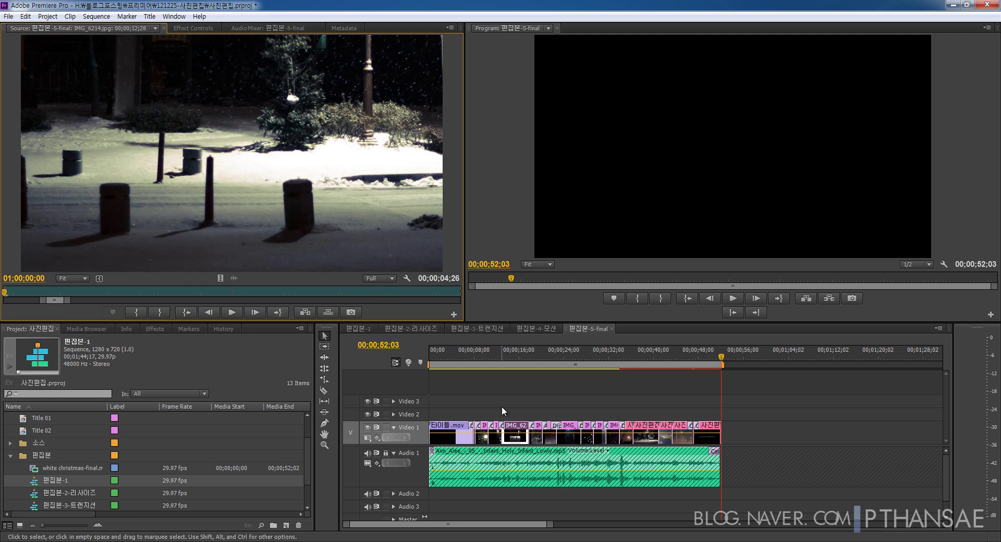
{"action": "left_click_drag", "start_coordinate": [524, 349], "coordinate": [517, 361]}
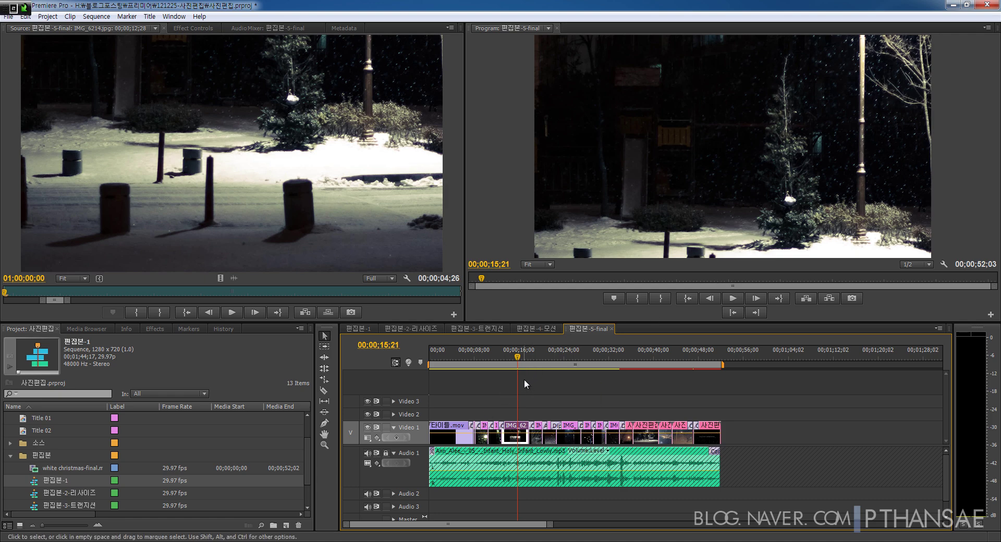
{"action": "key", "text": "f"}
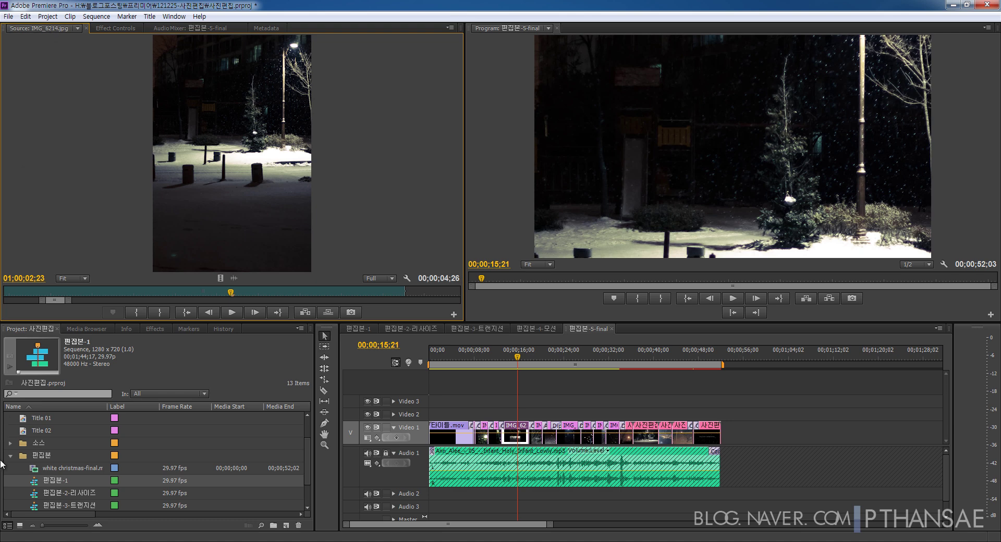
Open the 소스 bin, show its items as thumbnails, and place IMG_6169.jpg on Video 1 past the sequence's last clip.
{"action": "double_click", "coordinate": [22, 443]}
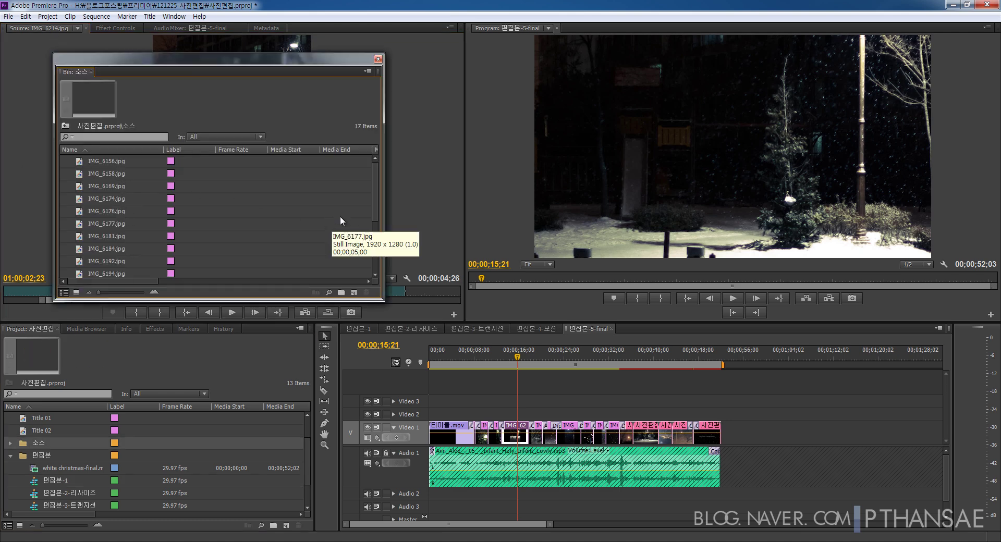
{"action": "left_click", "coordinate": [76, 292]}
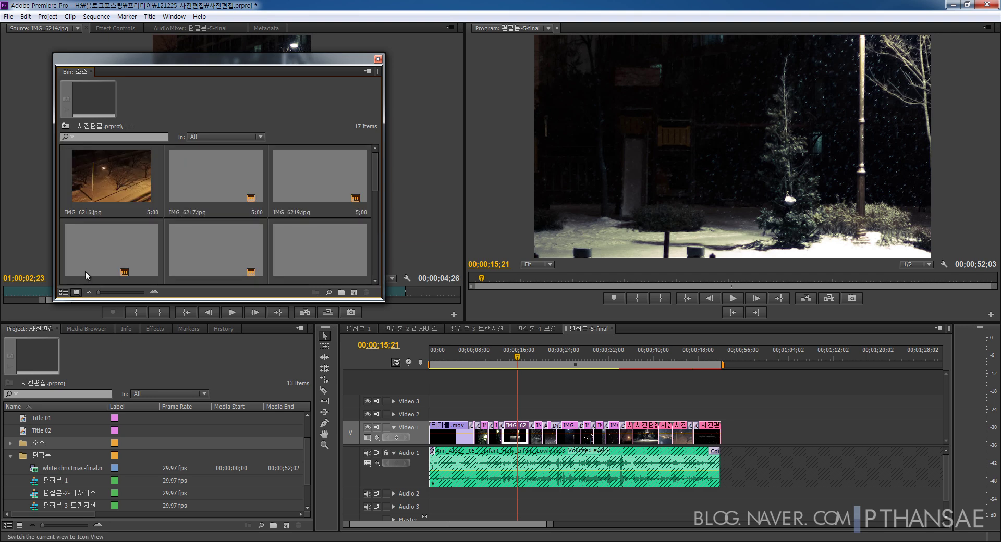
{"action": "scroll", "coordinate": [374, 191], "scroll_direction": "down", "scroll_amount": 2}
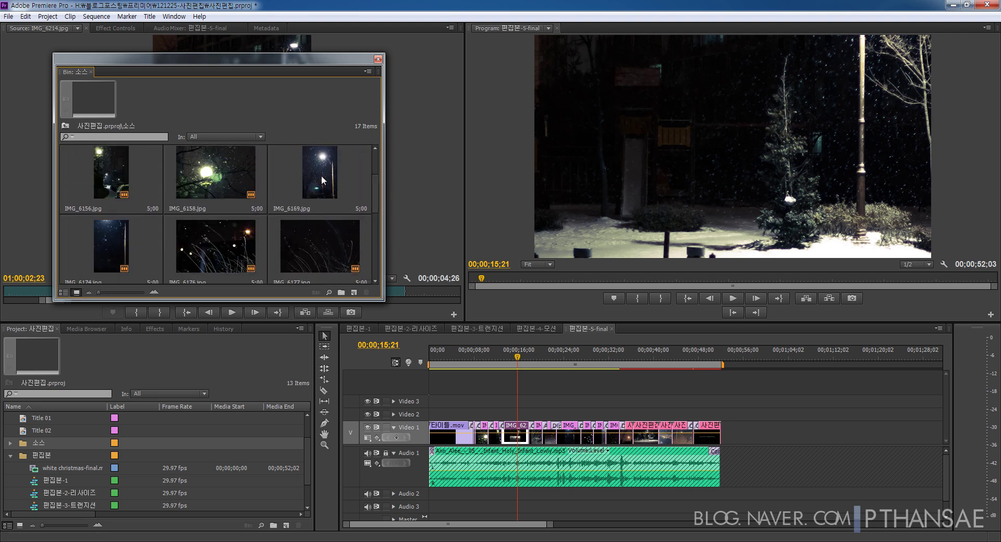
{"action": "scroll", "coordinate": [376, 216], "scroll_direction": "down", "scroll_amount": 1}
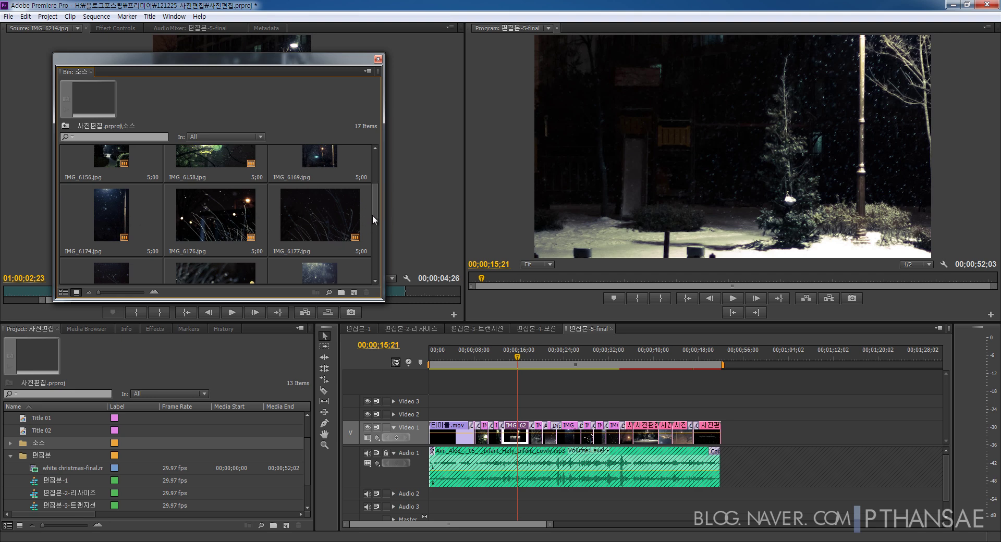
{"action": "scroll", "coordinate": [375, 220], "scroll_direction": "up", "scroll_amount": 2}
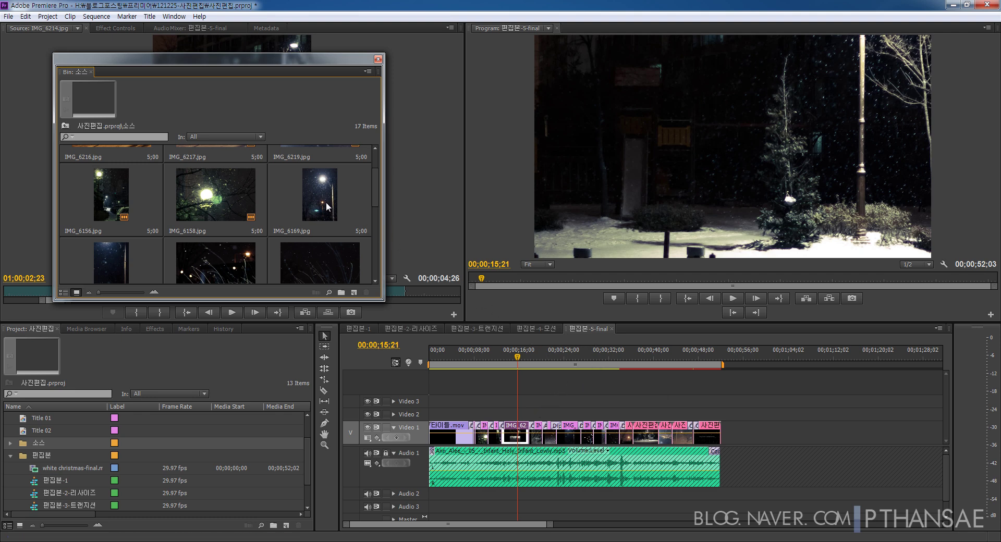
{"action": "left_click_drag", "start_coordinate": [327, 208], "coordinate": [744, 432]}
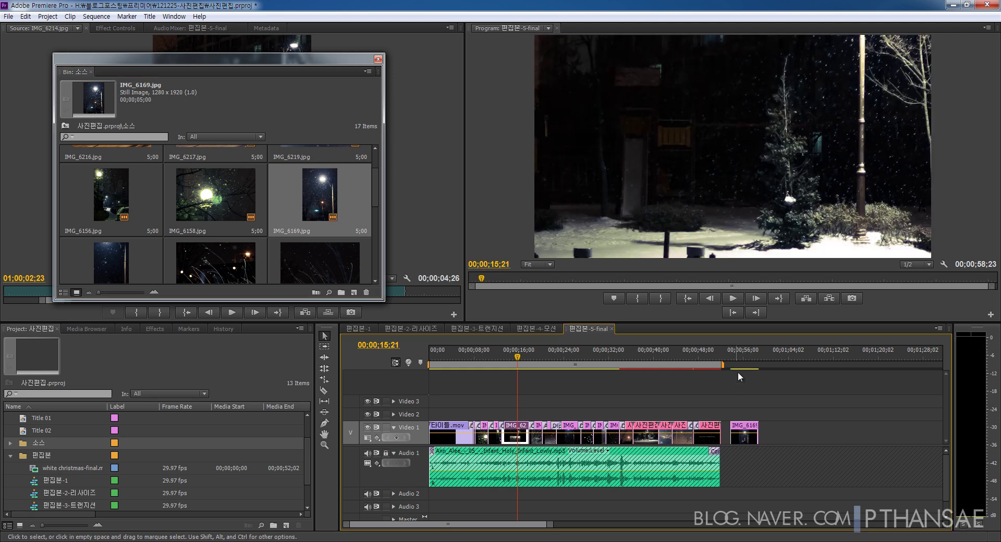
Preview the added IMG_6169.jpg clip with the Program monitor zoomed to 25%, and close the 소스 bin.
{"action": "left_click", "coordinate": [741, 356]}
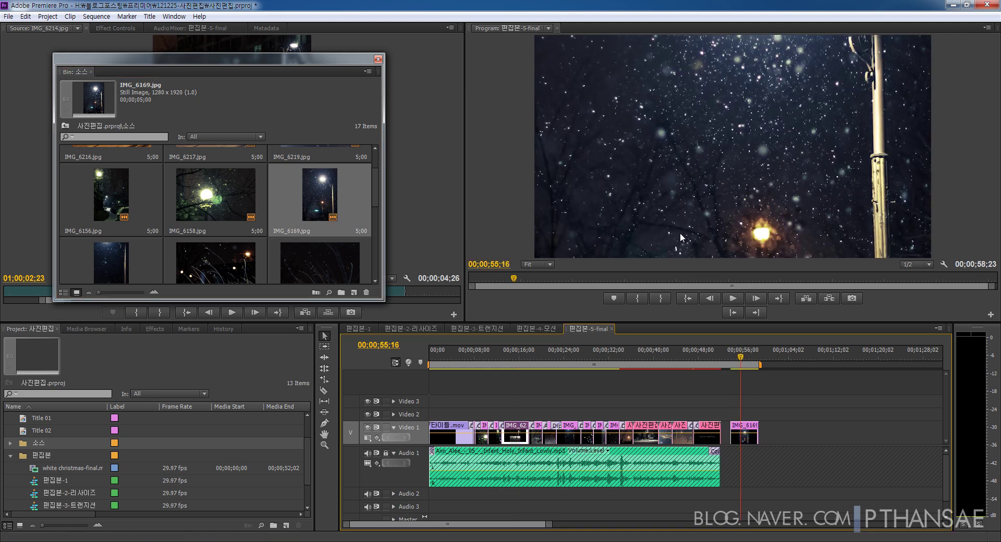
{"action": "left_click", "coordinate": [547, 264]}
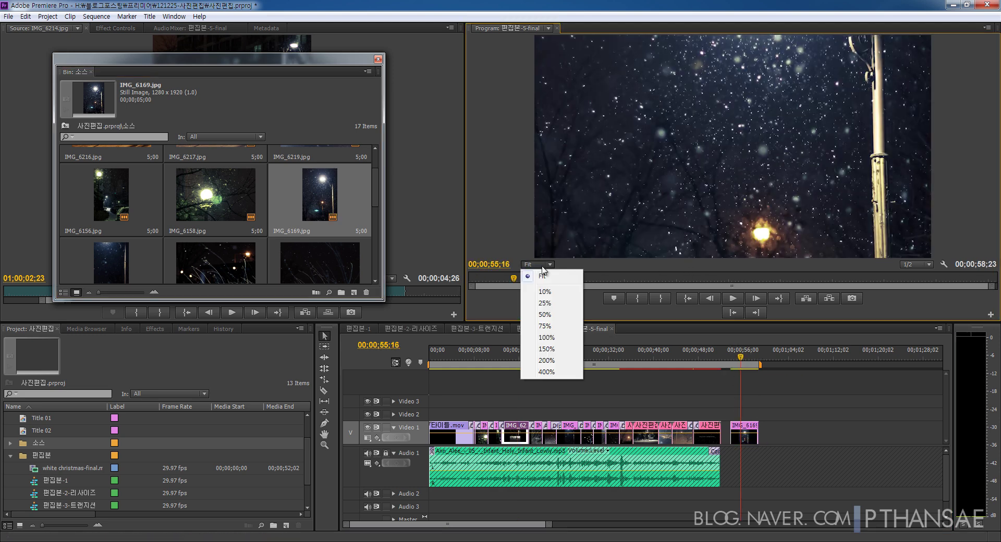
{"action": "left_click", "coordinate": [550, 304]}
{"action": "left_click", "coordinate": [377, 59]}
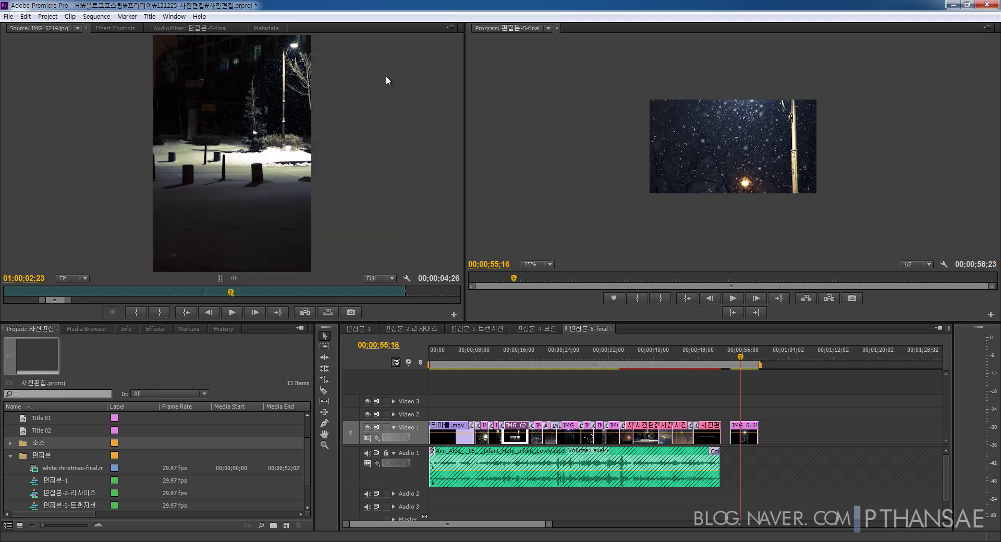
Scale the IMG_6169.jpg clip to 39 with its Motion effect so the whole portrait photo fits the frame height.
{"action": "left_click", "coordinate": [115, 28]}
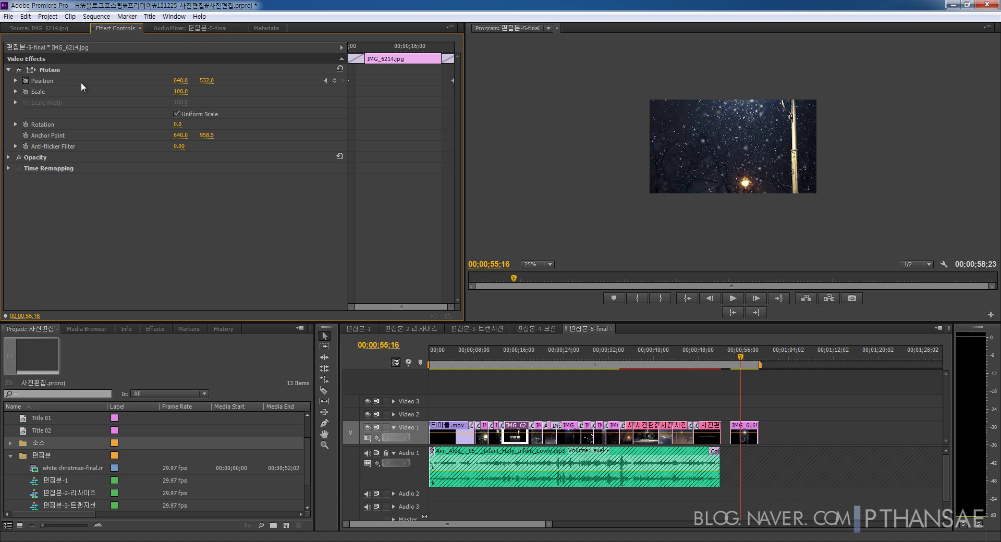
{"action": "left_click", "coordinate": [51, 71]}
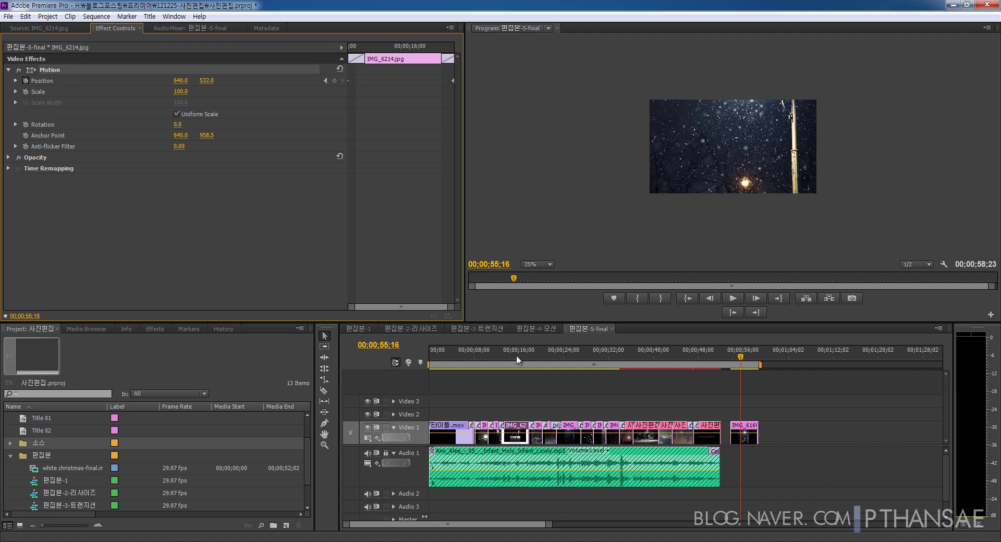
{"action": "left_click", "coordinate": [742, 433]}
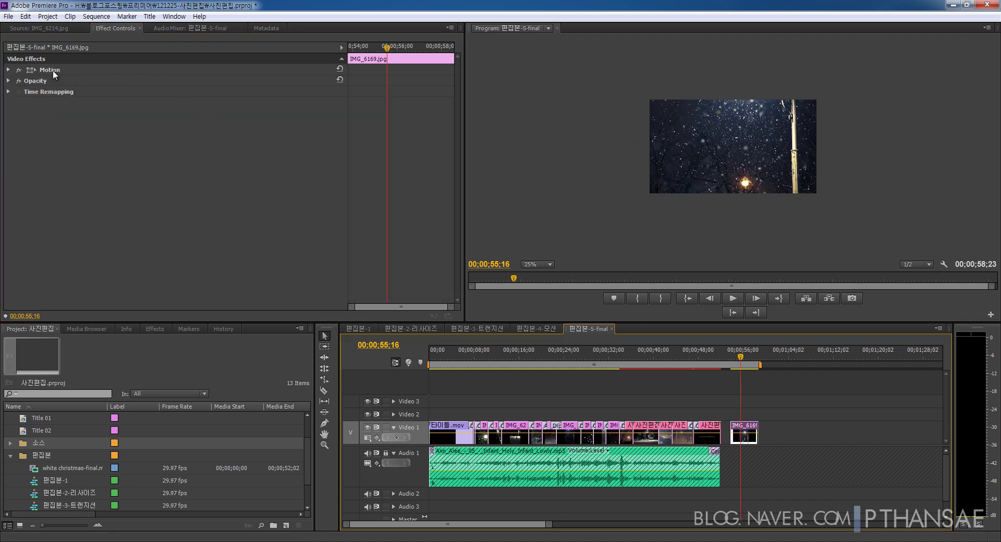
{"action": "left_click", "coordinate": [52, 70]}
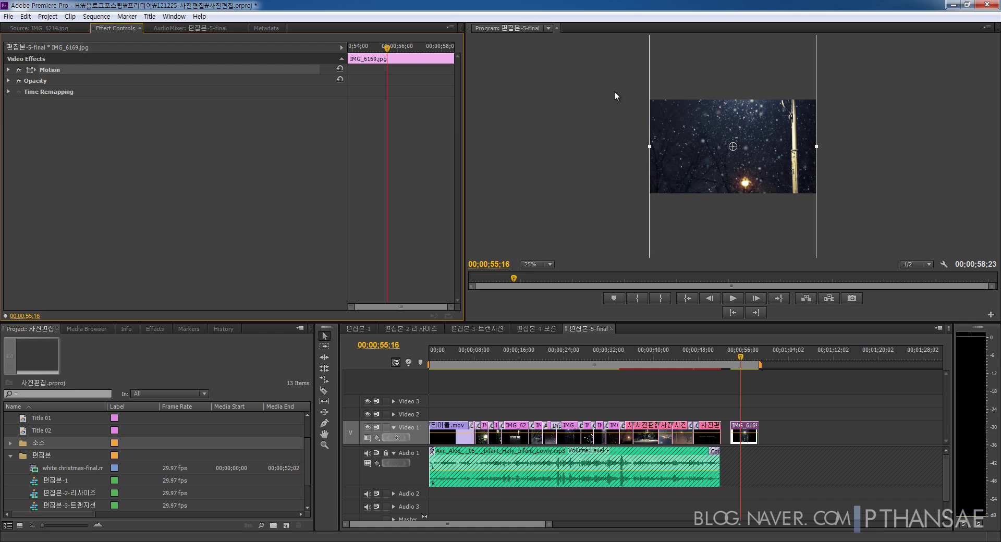
{"action": "left_click", "coordinate": [8, 70]}
{"action": "left_click_drag", "start_coordinate": [178, 91], "coordinate": [158, 97]}
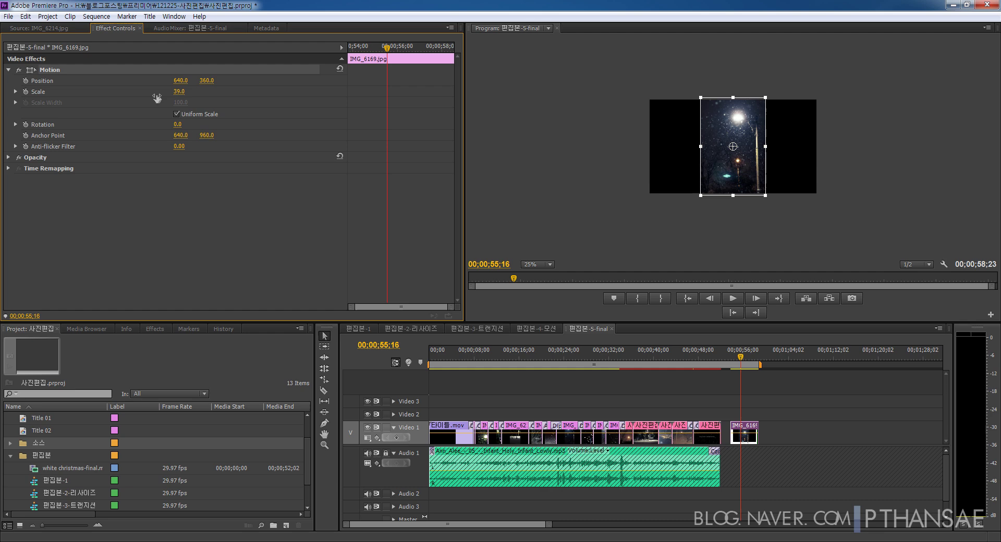
Set the Program monitor zoom to Fit and delete the IMG_6169.jpg test clip from the timeline.
{"action": "left_click", "coordinate": [715, 209]}
{"action": "left_click", "coordinate": [549, 264]}
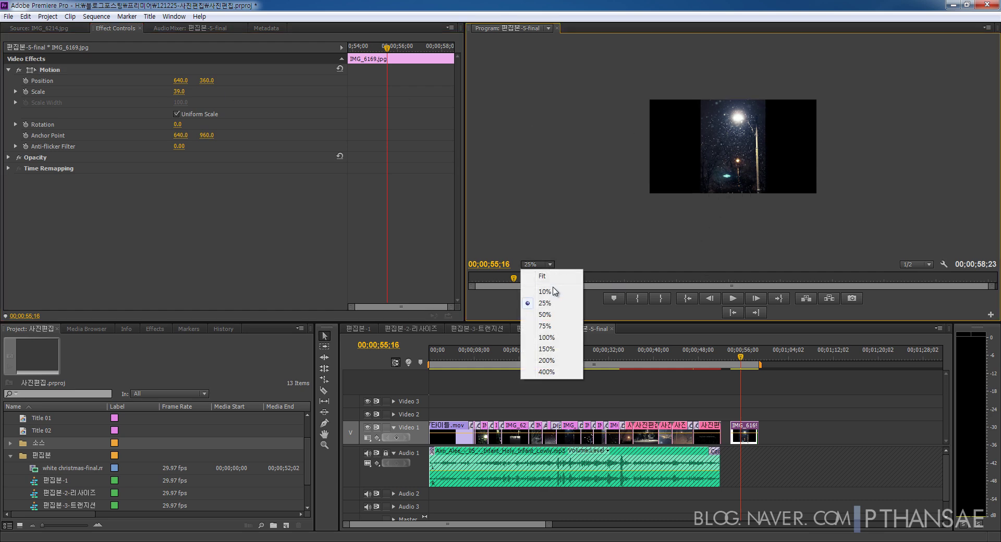
{"action": "left_click", "coordinate": [556, 277]}
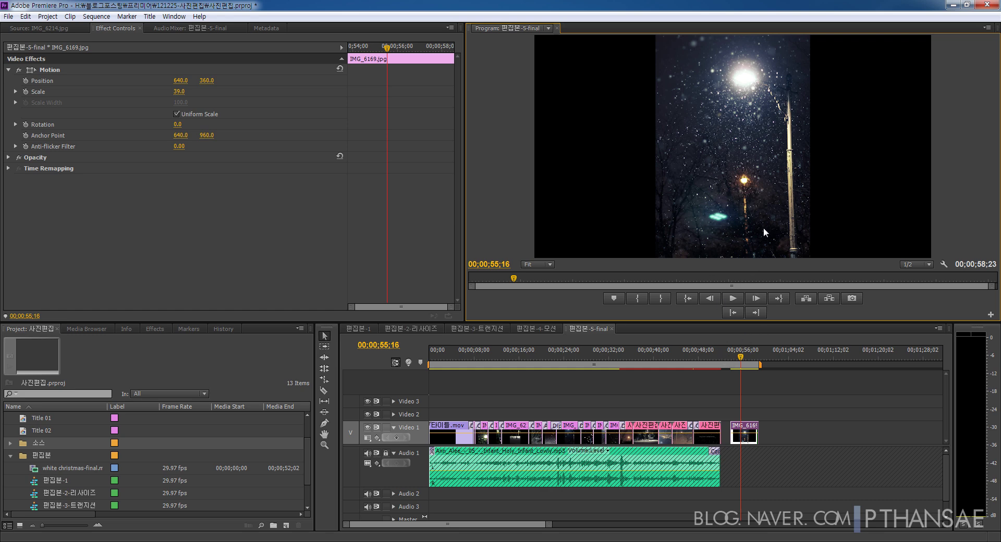
{"action": "left_click_drag", "start_coordinate": [778, 411], "coordinate": [726, 451]}
{"action": "key", "text": "Delete"}
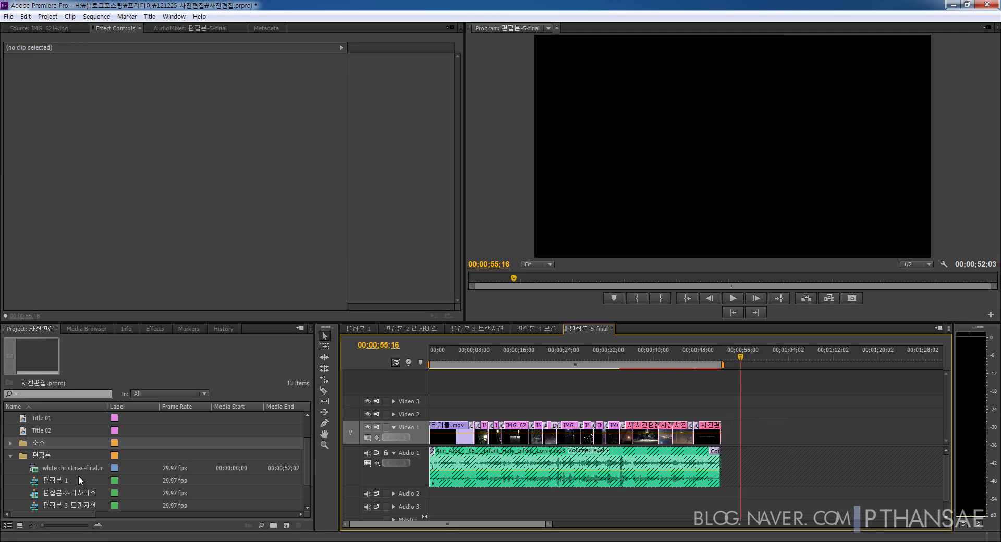
Check the 편집본-1 sequence's frame size and, in Windows Explorer's 작업소스 folder, compare the dimensions of IMG_6156.jpg, IMG_6158.jpg and IMG_6176.jpg.
{"action": "left_click", "coordinate": [71, 467]}
{"action": "left_click", "coordinate": [61, 478]}
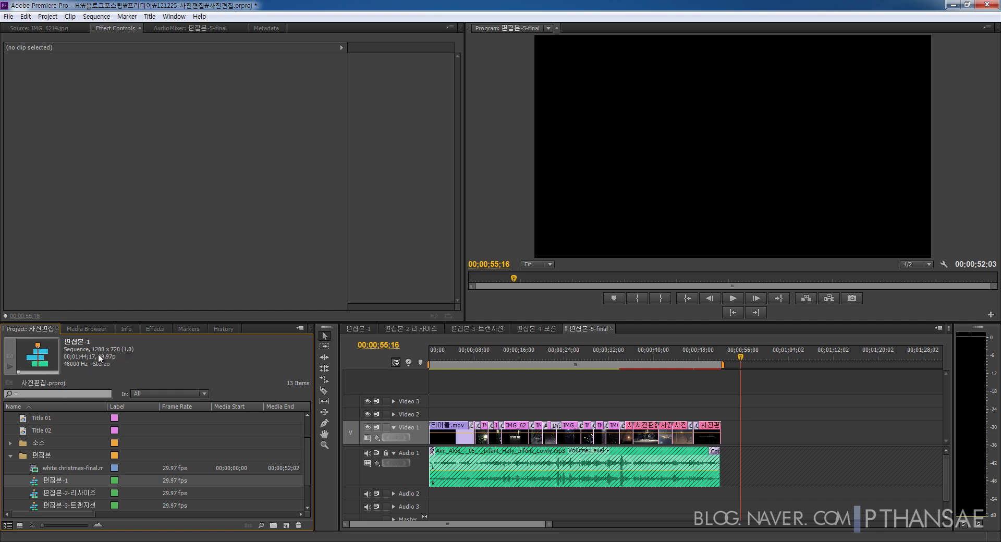
{"action": "left_click", "coordinate": [116, 541]}
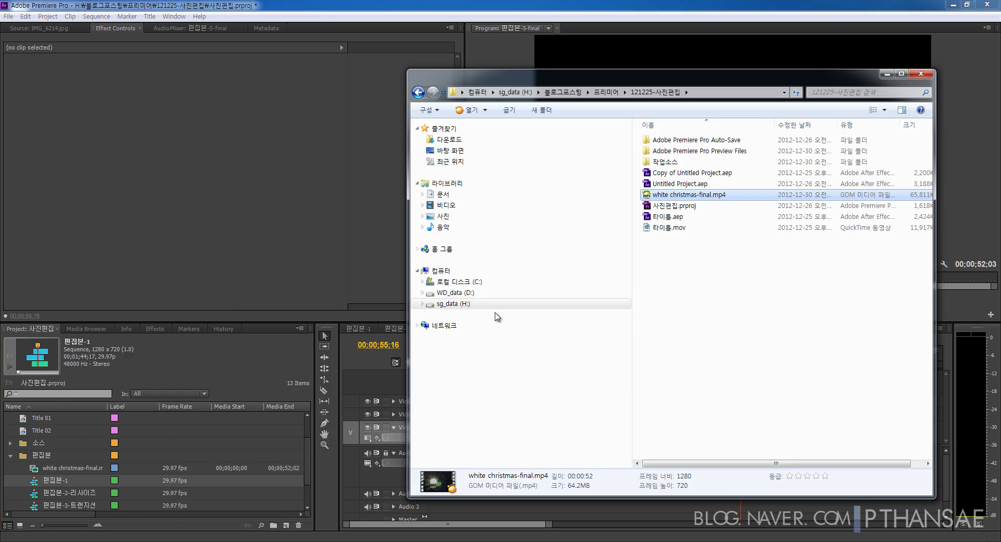
{"action": "left_click", "coordinate": [699, 151]}
{"action": "double_click", "coordinate": [665, 162]}
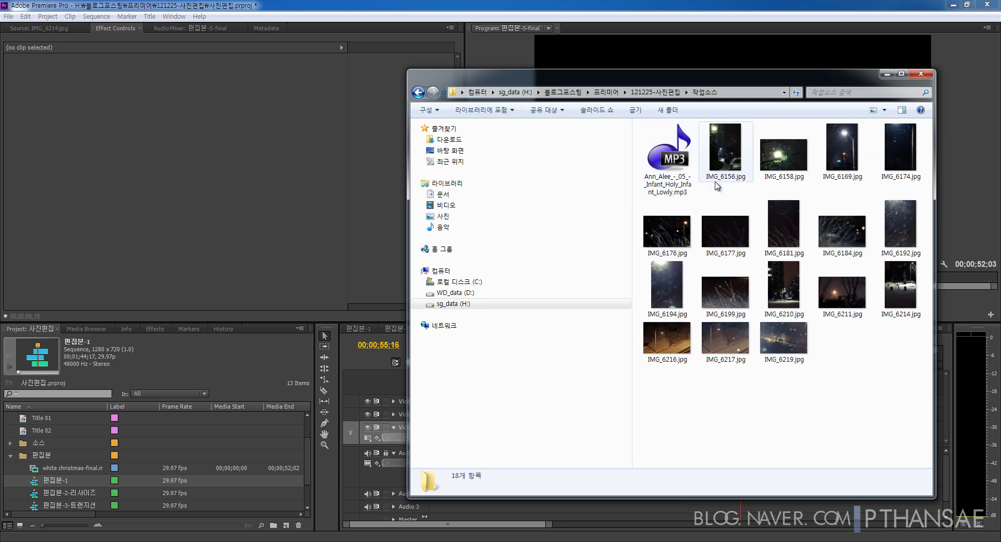
{"action": "left_click", "coordinate": [726, 149]}
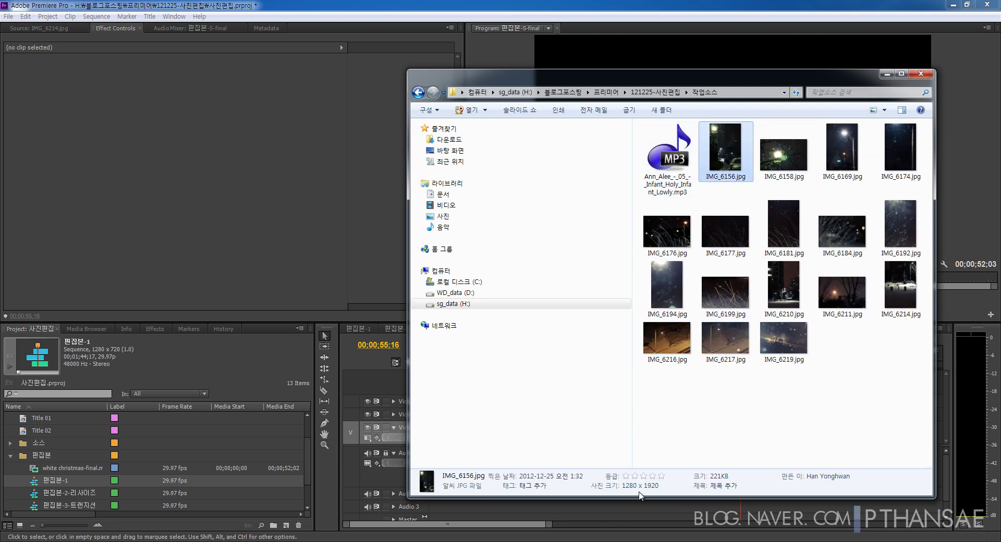
{"action": "left_click", "coordinate": [783, 164]}
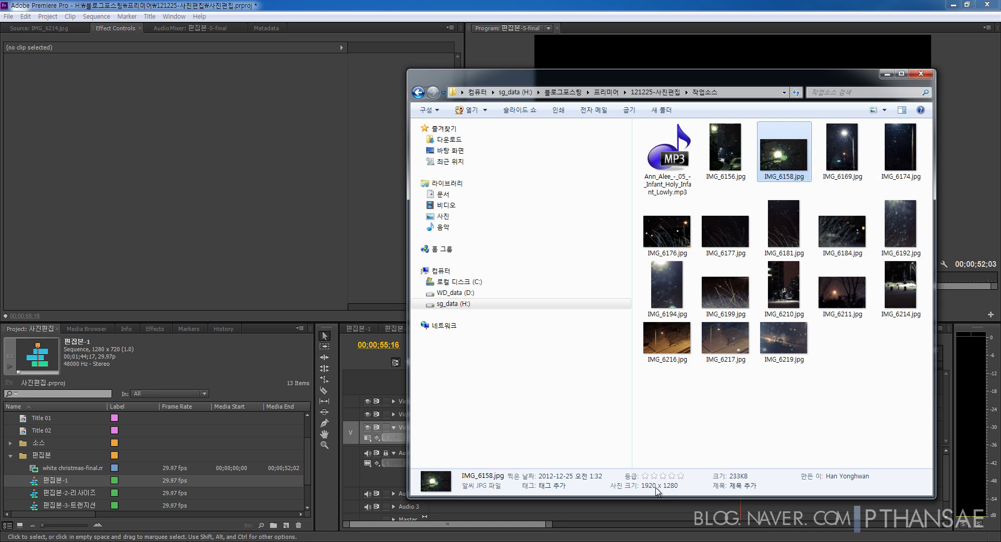
{"action": "left_click", "coordinate": [680, 241]}
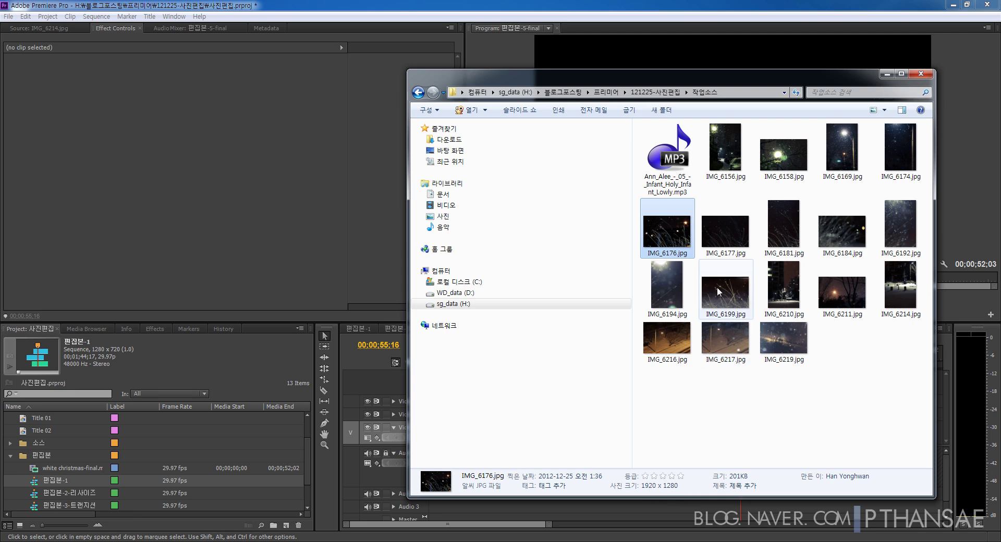
Compare the pixel dimensions of IMG_6156.jpg and IMG_6177.jpg in the 작업소스 folder, and minimize Windows Explorer to return to Premiere Pro.
{"action": "left_click", "coordinate": [727, 157]}
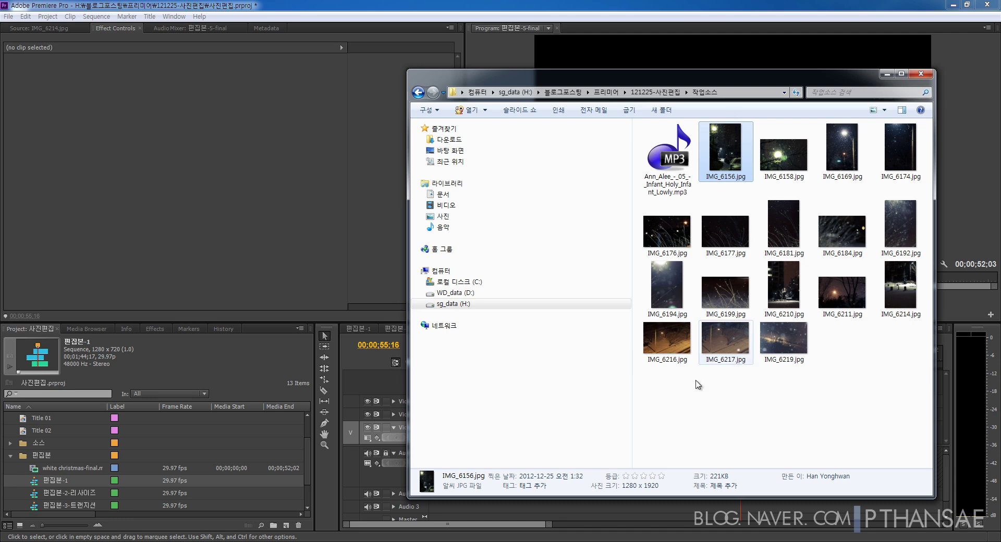
{"action": "left_click", "coordinate": [634, 475]}
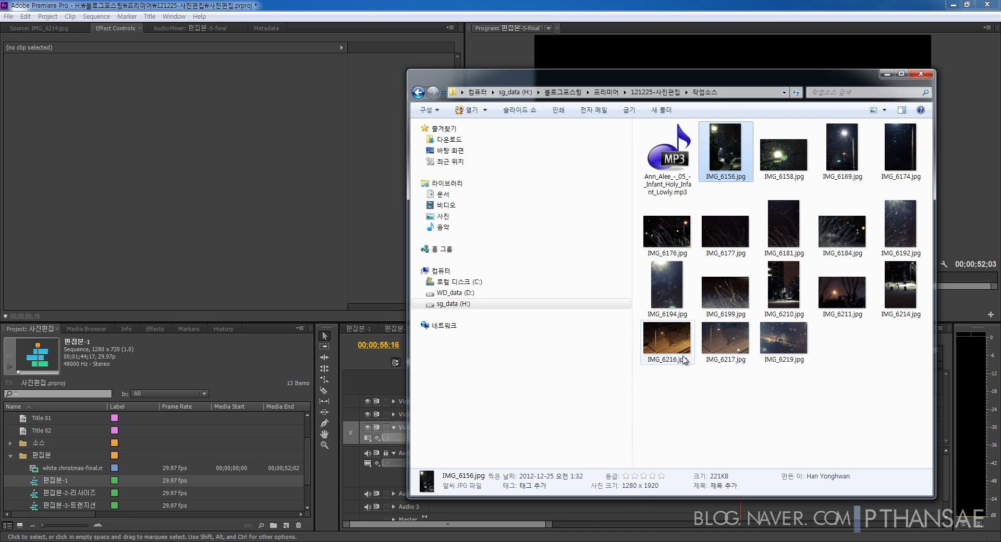
{"action": "left_click", "coordinate": [727, 245]}
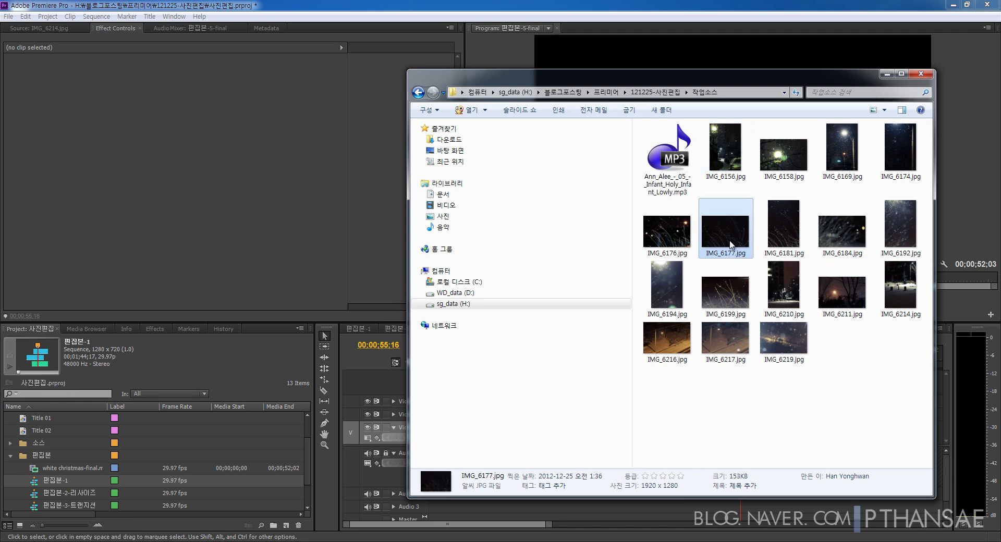
{"action": "mouse_move", "coordinate": [708, 220]}
{"action": "mouse_move", "coordinate": [707, 261]}
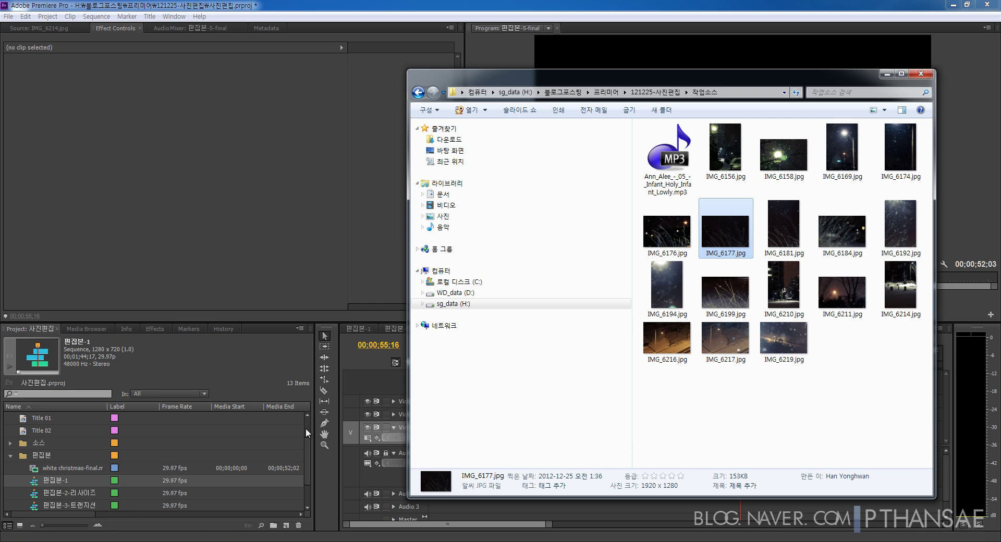
{"action": "left_click", "coordinate": [886, 74]}
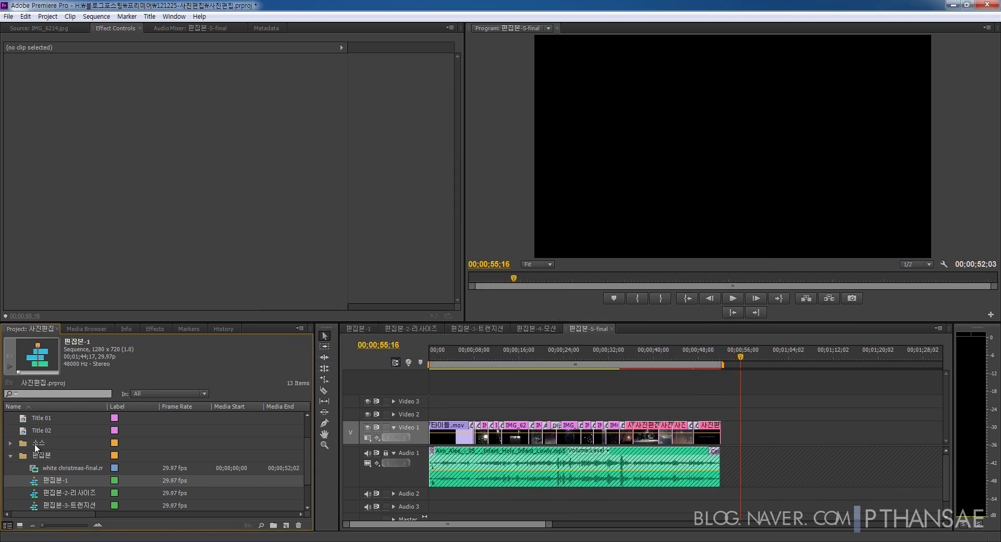
Open the 소스 bin in its own window and enlarge it to show more of the source photos.
{"action": "double_click", "coordinate": [23, 443]}
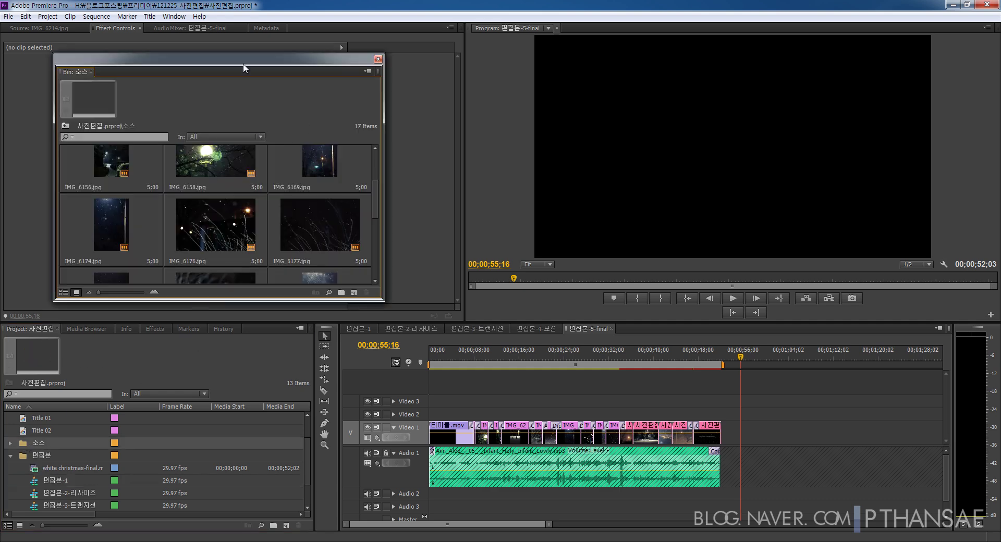
{"action": "left_click_drag", "start_coordinate": [244, 68], "coordinate": [225, 44]}
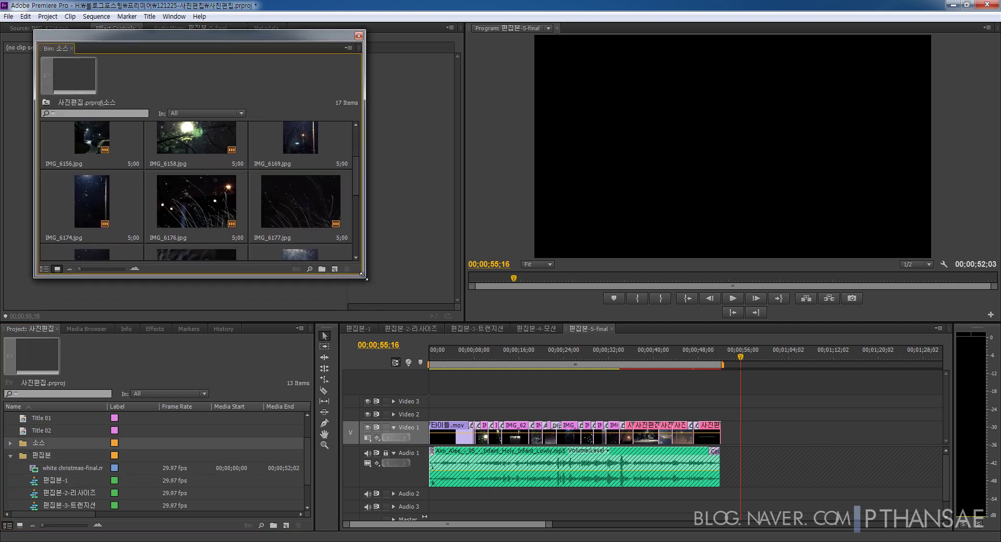
{"action": "left_click_drag", "start_coordinate": [366, 278], "coordinate": [390, 426]}
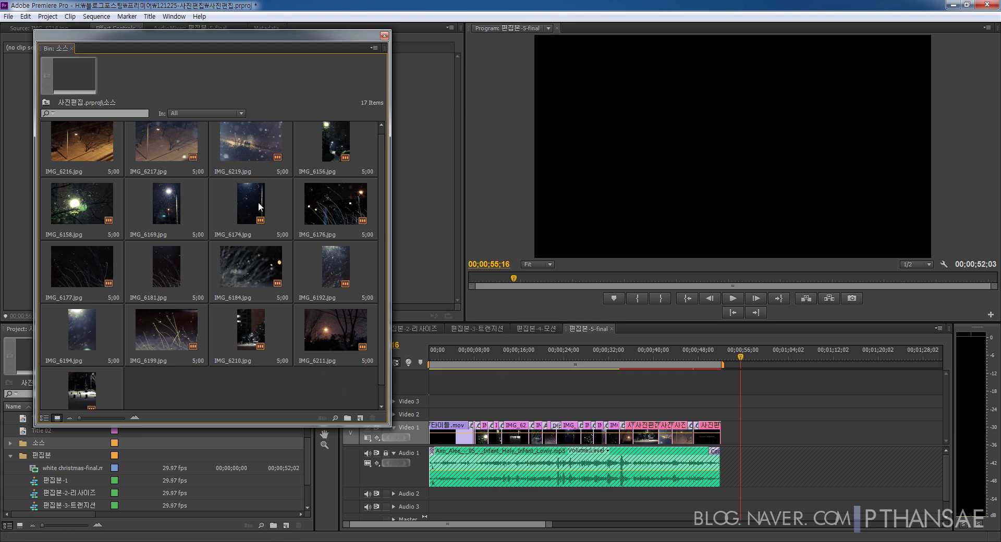
Start a new sequence with the Custom editing mode and a frame size of 1280 x 720.
{"action": "left_click", "coordinate": [286, 525]}
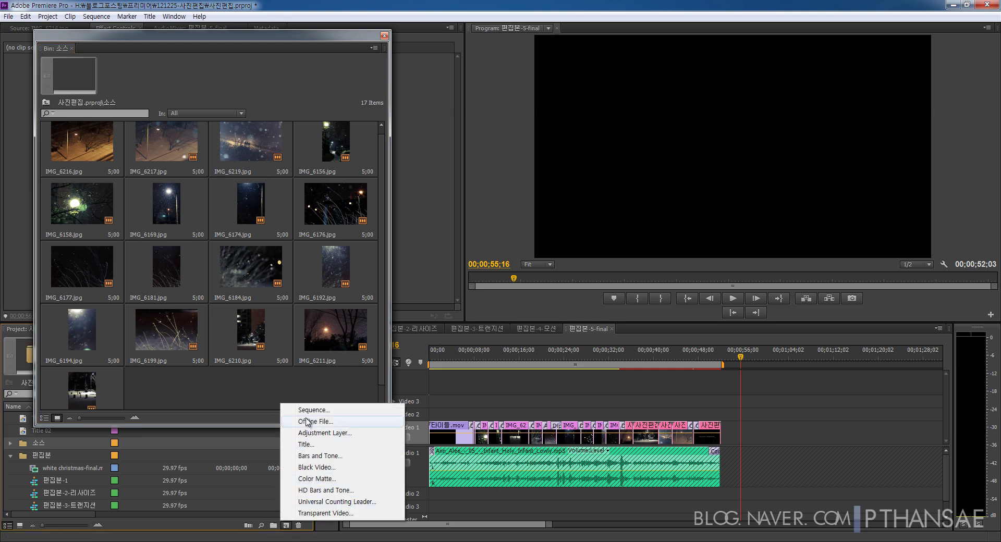
{"action": "left_click", "coordinate": [324, 416]}
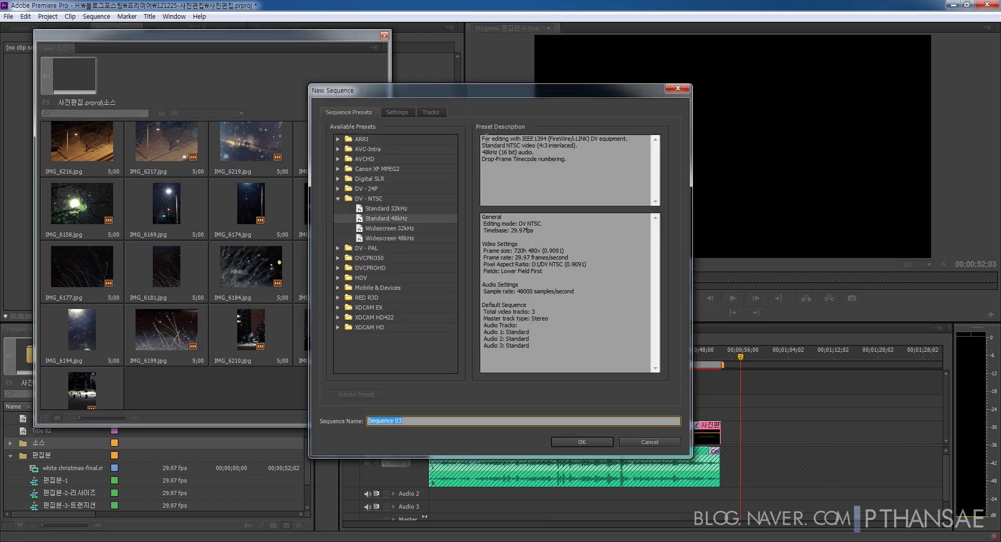
{"action": "left_click", "coordinate": [397, 112]}
{"action": "left_click", "coordinate": [402, 127]}
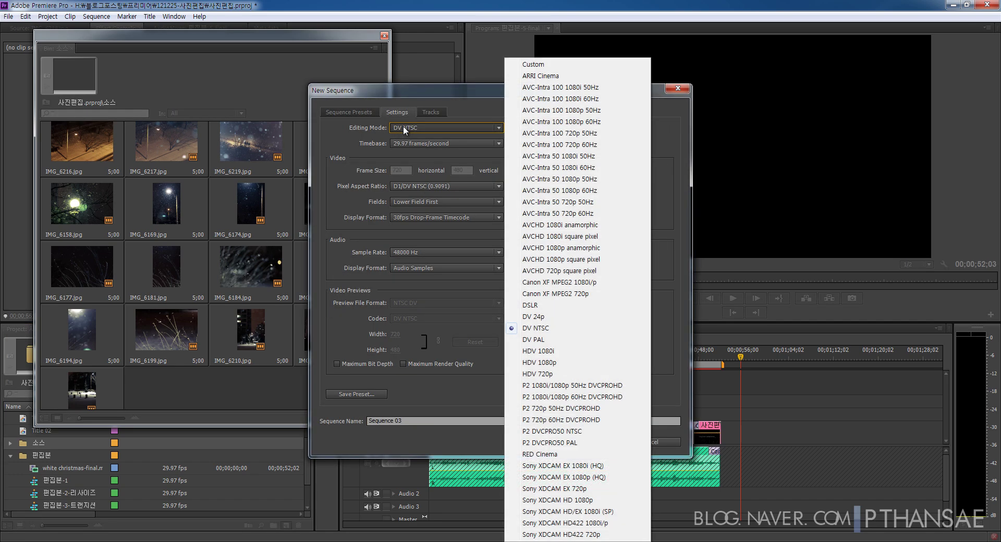
{"action": "left_click", "coordinate": [546, 65]}
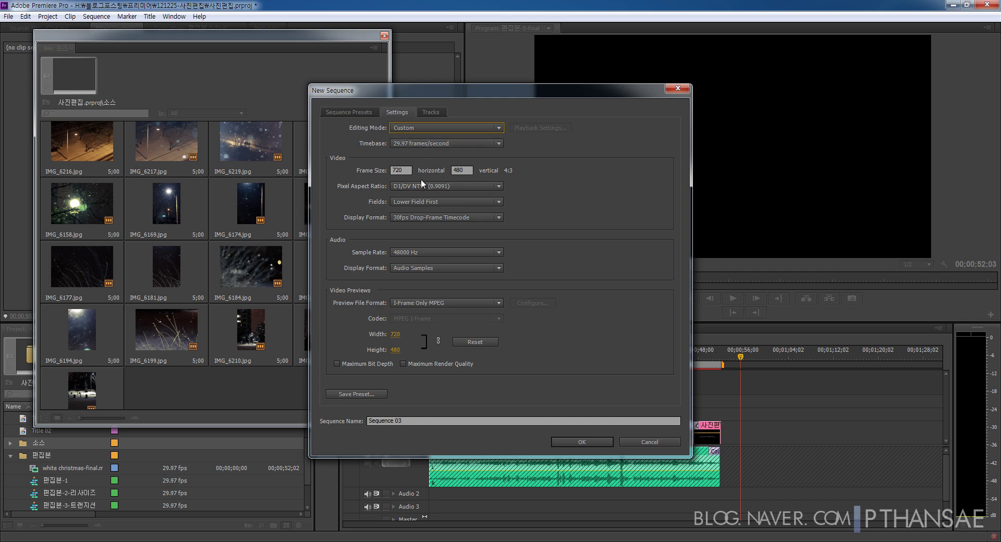
{"action": "double_click", "coordinate": [404, 172]}
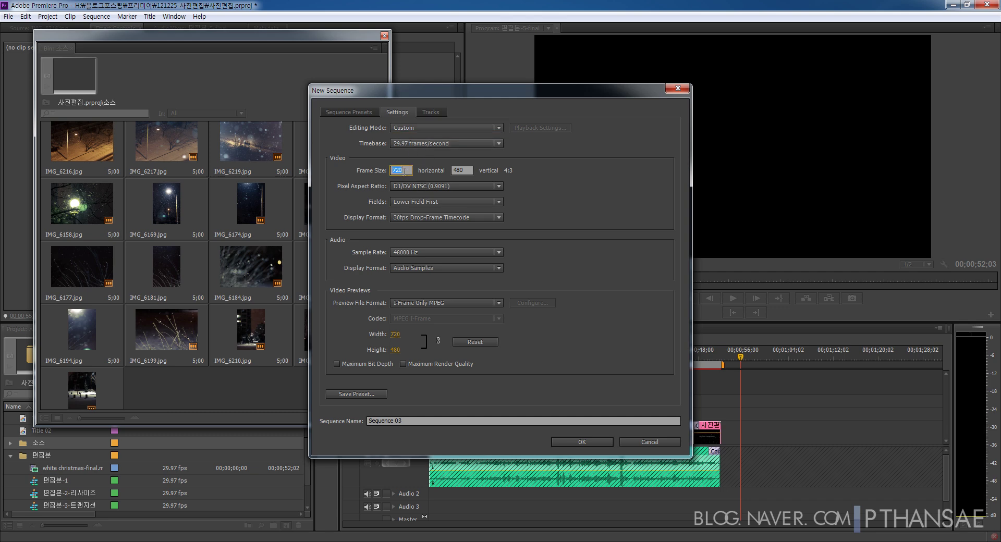
{"action": "double_click", "coordinate": [466, 170]}
Set Square Pixels (1.0) and No Fields (Progressive Scan), and create the sequence under the name Sequence 03.
{"action": "left_click", "coordinate": [423, 186]}
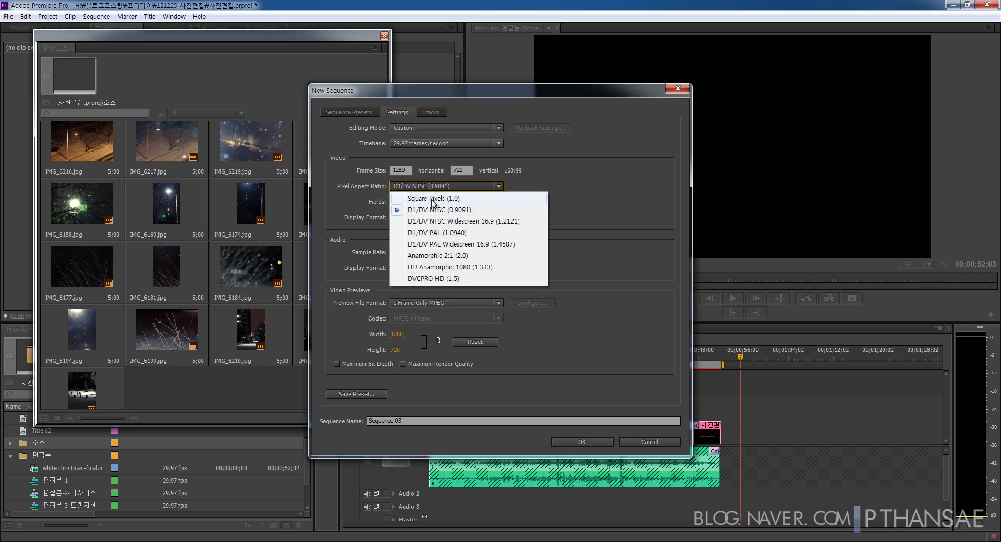
{"action": "left_click", "coordinate": [432, 198]}
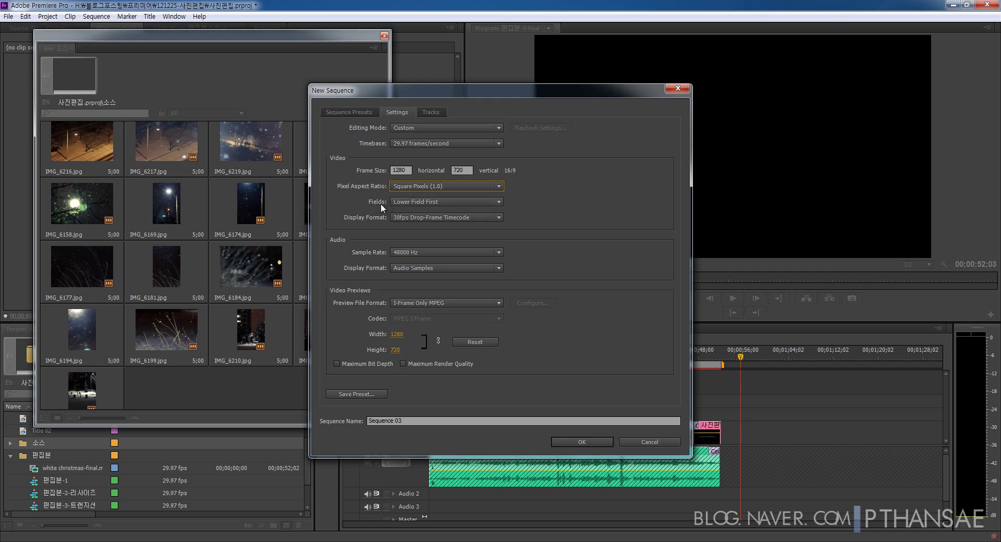
{"action": "left_click", "coordinate": [422, 202]}
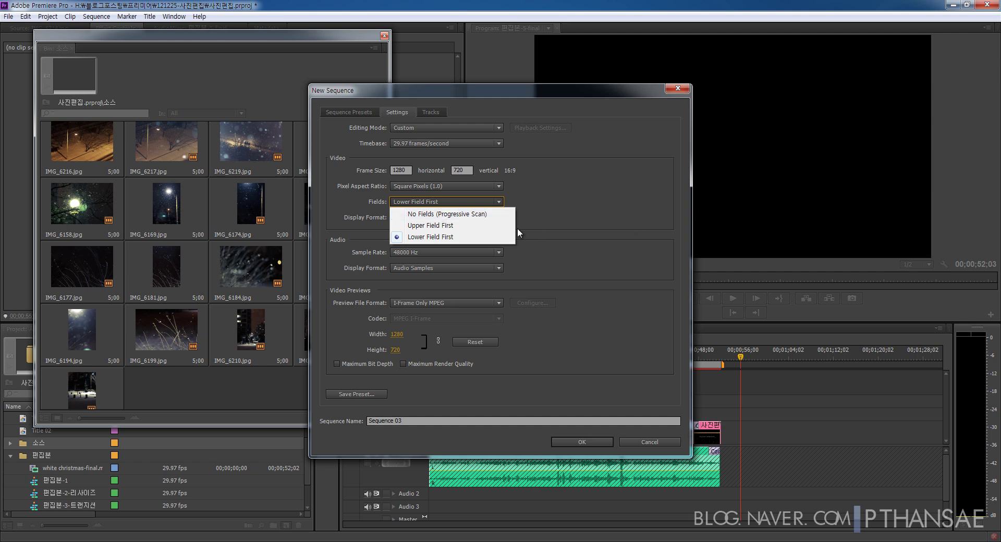
{"action": "left_click", "coordinate": [469, 215]}
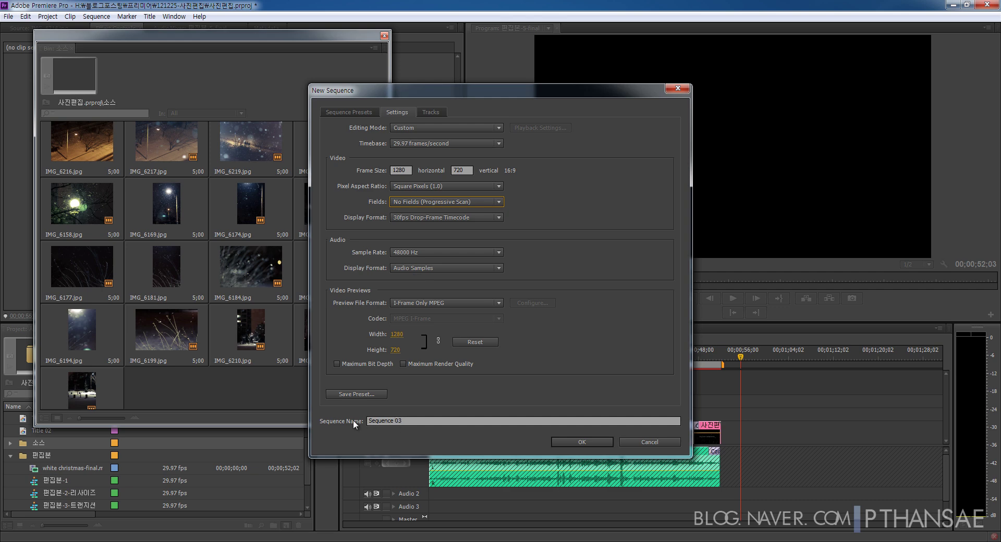
{"action": "left_click", "coordinate": [370, 421]}
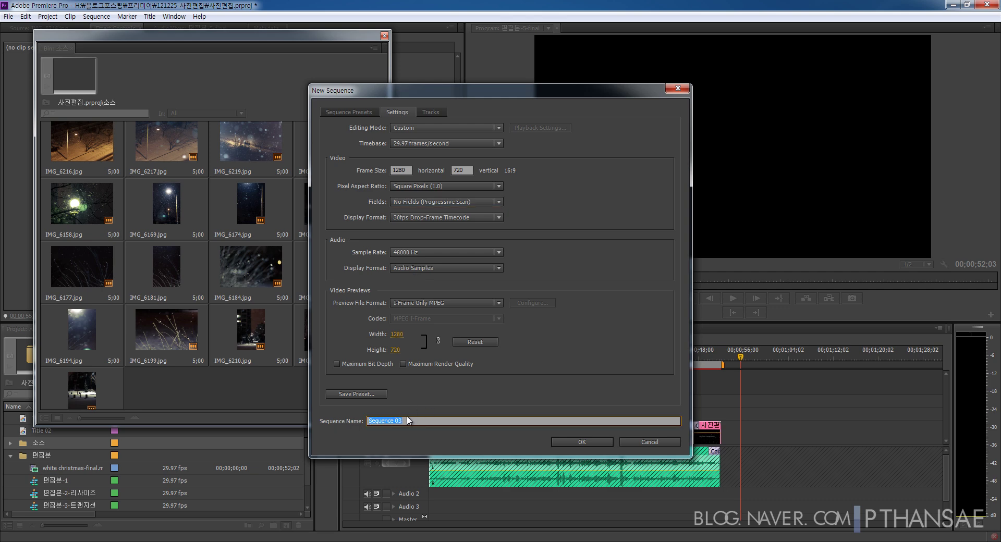
{"action": "left_click", "coordinate": [574, 439]}
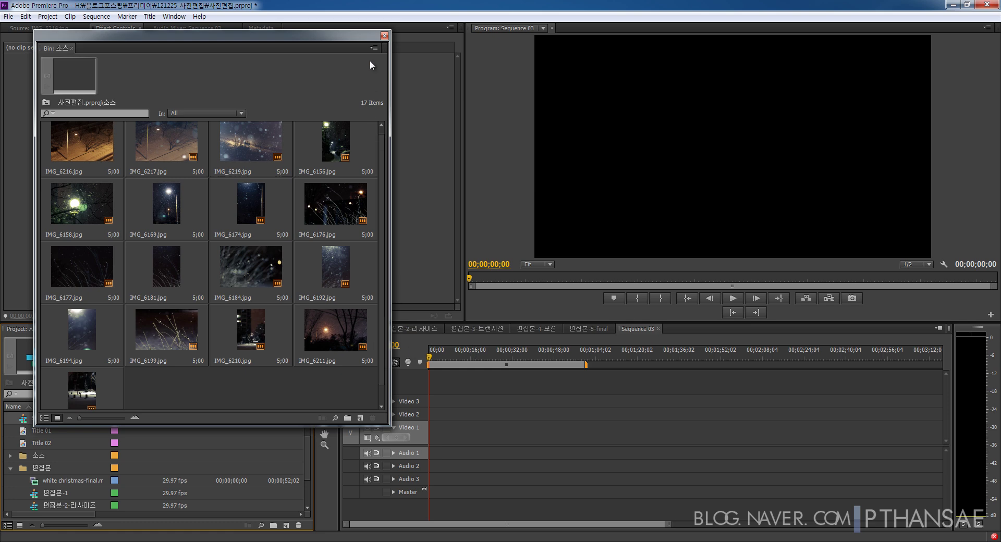
Close and reopen the 소스 bin, look over its photos in an enlarged window, and close it again.
{"action": "left_click", "coordinate": [384, 36]}
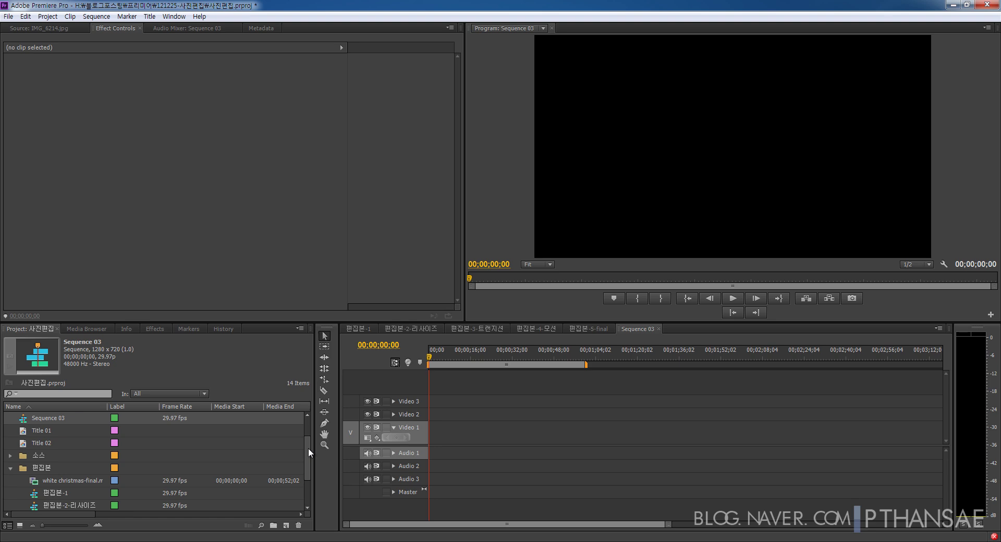
{"action": "left_click_drag", "start_coordinate": [308, 449], "coordinate": [308, 424]}
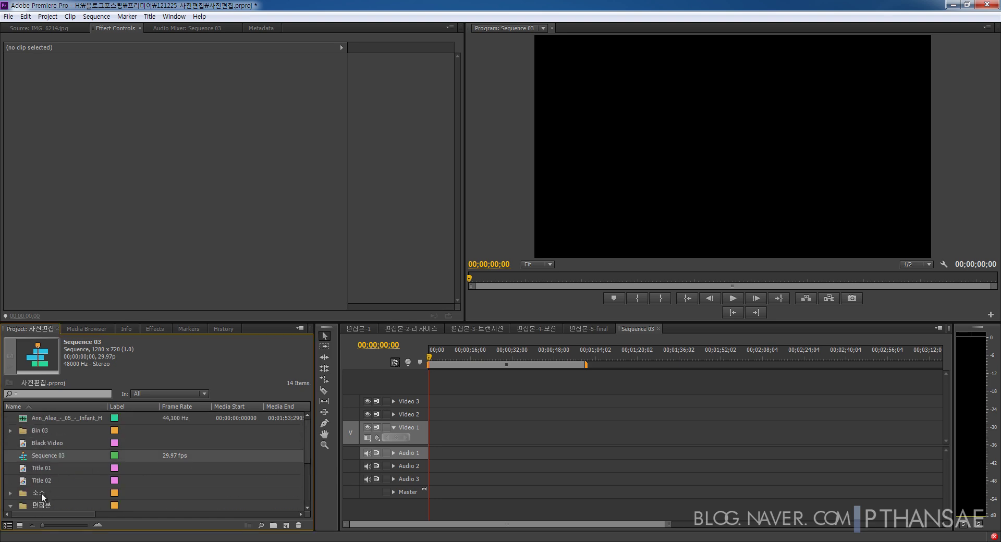
{"action": "double_click", "coordinate": [41, 493]}
{"action": "scroll", "coordinate": [378, 269], "scroll_direction": "up", "scroll_amount": 5}
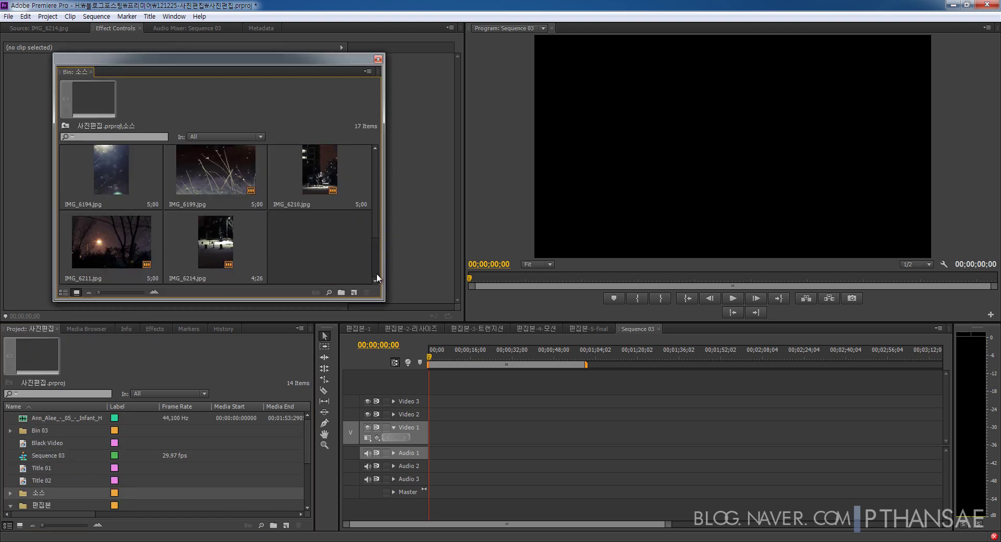
{"action": "left_click_drag", "start_coordinate": [384, 301], "coordinate": [388, 431]}
{"action": "left_click_drag", "start_coordinate": [379, 342], "coordinate": [366, 293]}
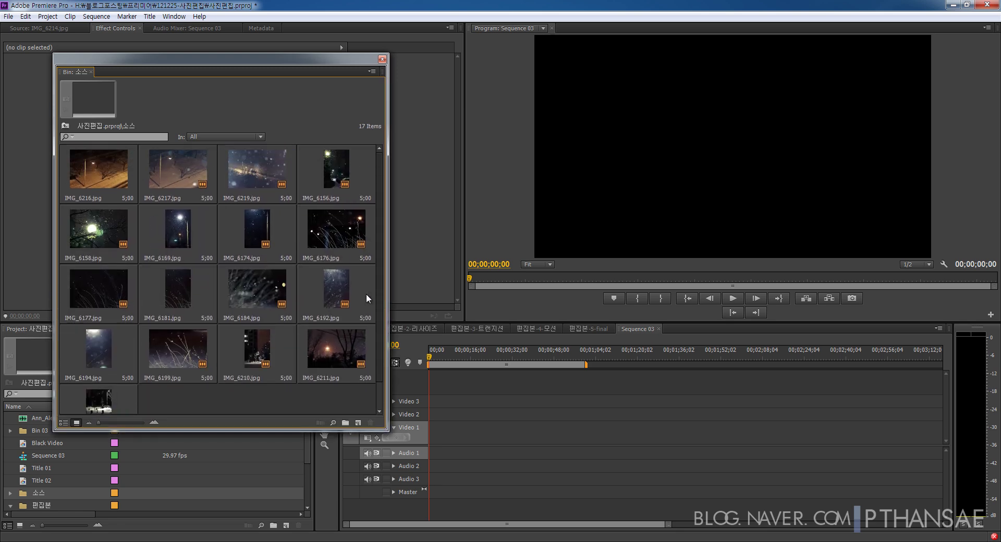
{"action": "left_click", "coordinate": [277, 469]}
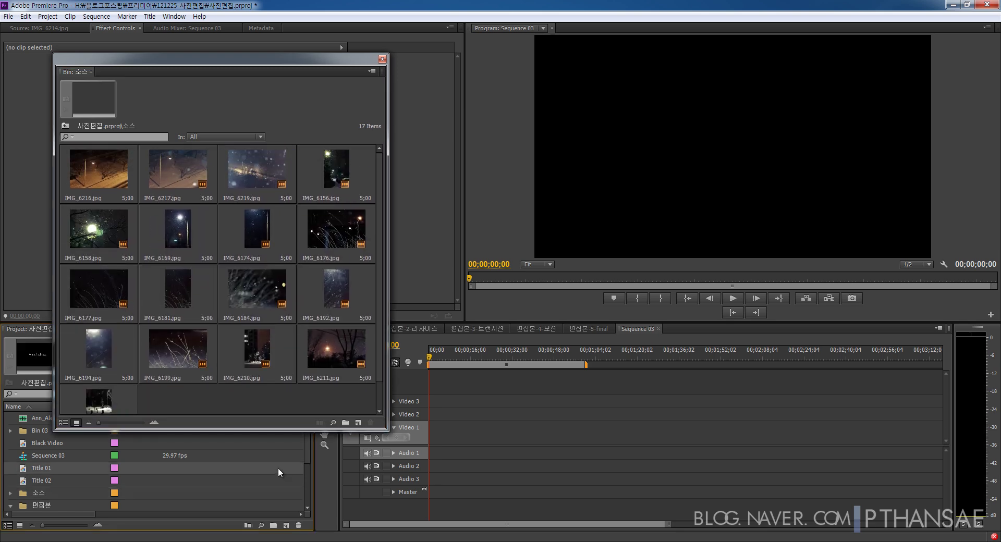
{"action": "left_click", "coordinate": [382, 59]}
Place Ann_Alee_-_05_-_Infant_Holy_Infant_Lowly.mp3 at the start of Audio 1, show its waveform, and check where the clip ends.
{"action": "left_click_drag", "start_coordinate": [39, 418], "coordinate": [421, 456]}
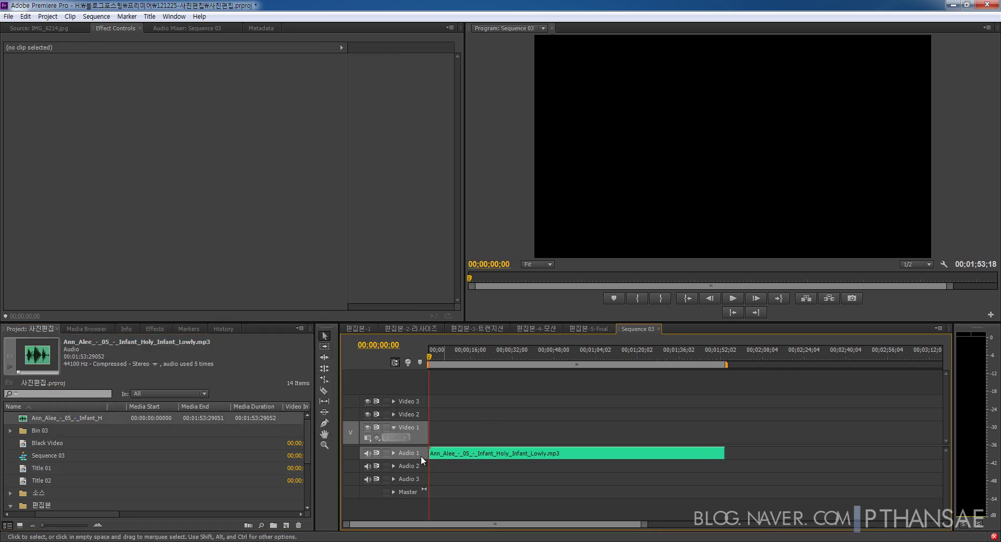
{"action": "left_click", "coordinate": [392, 452]}
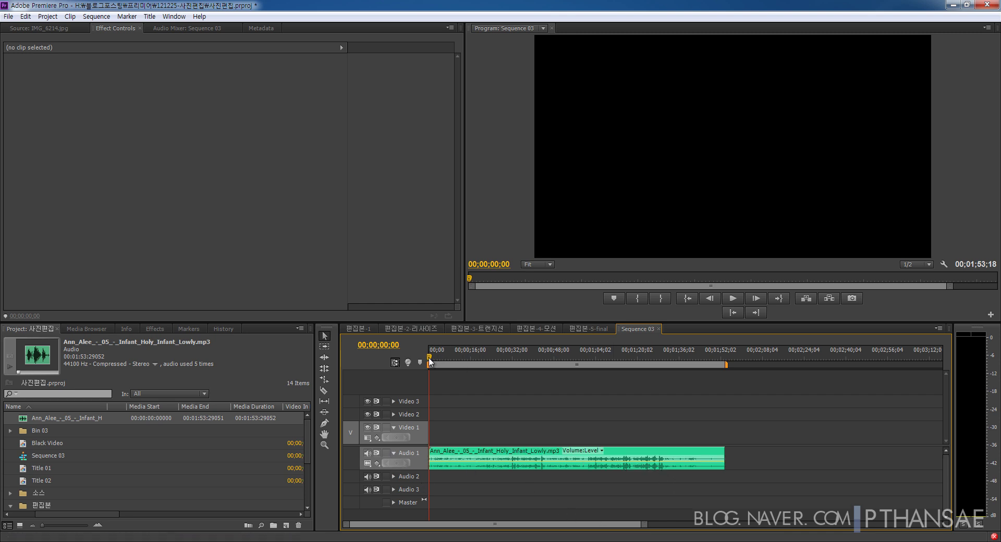
{"action": "left_click_drag", "start_coordinate": [430, 362], "coordinate": [730, 362]}
{"action": "left_click", "coordinate": [752, 312]}
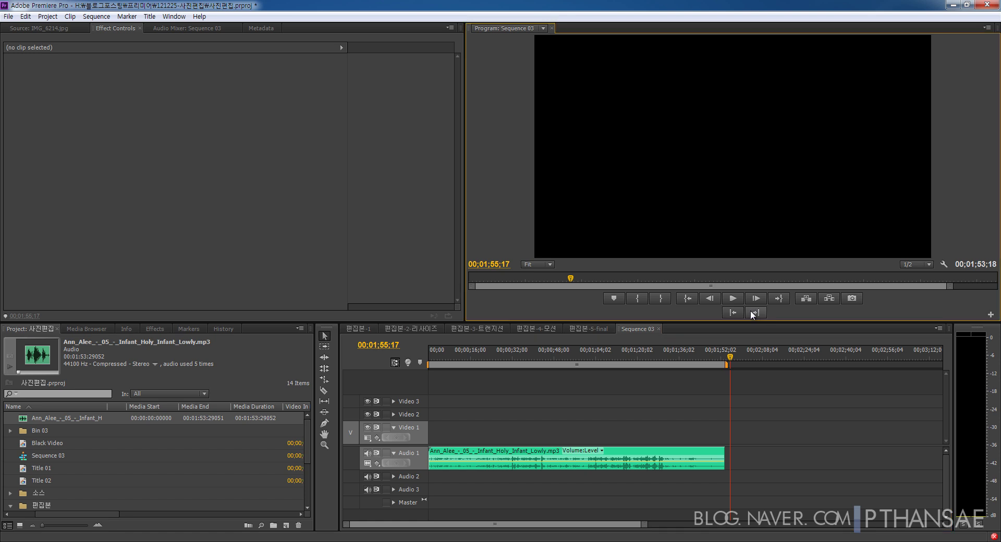
{"action": "left_click", "coordinate": [751, 312]}
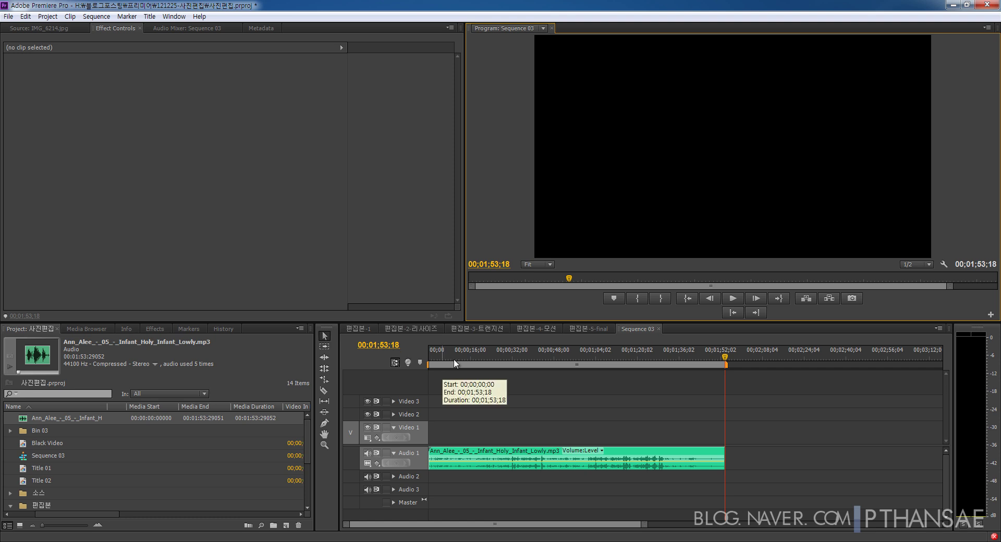
Play the music from the start of Sequence 03 and stop at 00;00;10;00.
{"action": "left_click", "coordinate": [430, 360]}
{"action": "left_click", "coordinate": [734, 298]}
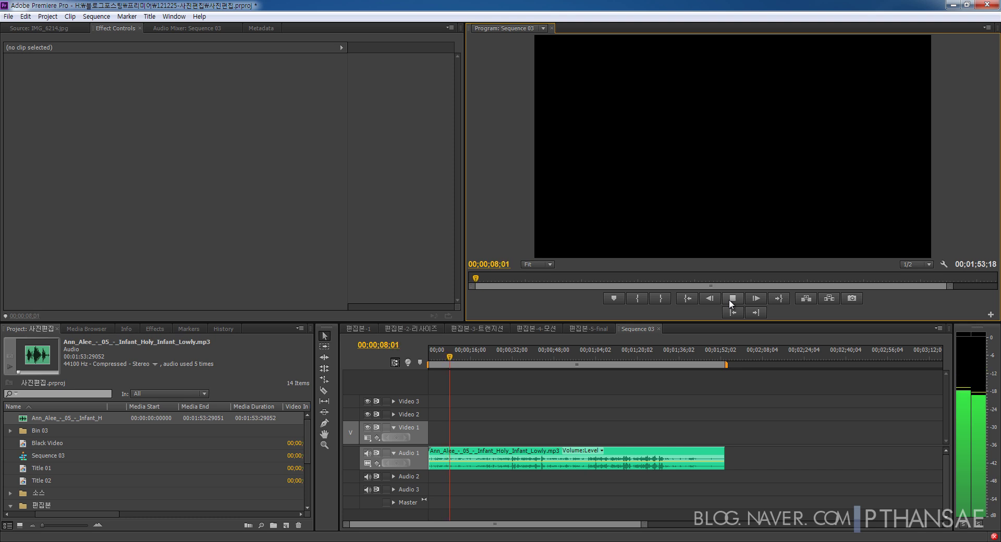
{"action": "left_click", "coordinate": [732, 298]}
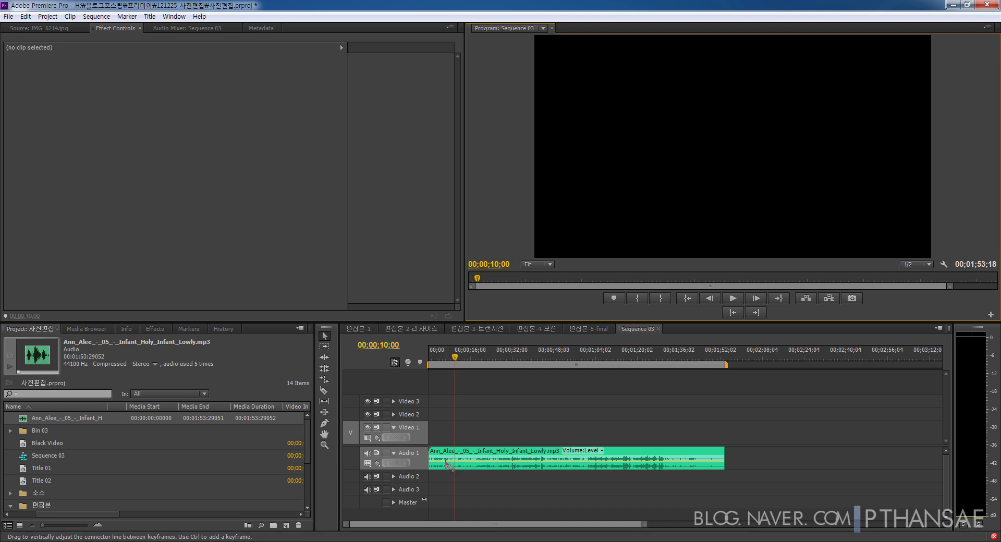
Zoom in on the timeline and make the Audio 1 track taller to show the music's left and right waveforms.
{"action": "left_click", "coordinate": [492, 495]}
{"action": "key", "text": "="}
{"action": "key", "text": "="}
{"action": "key", "text": "="}
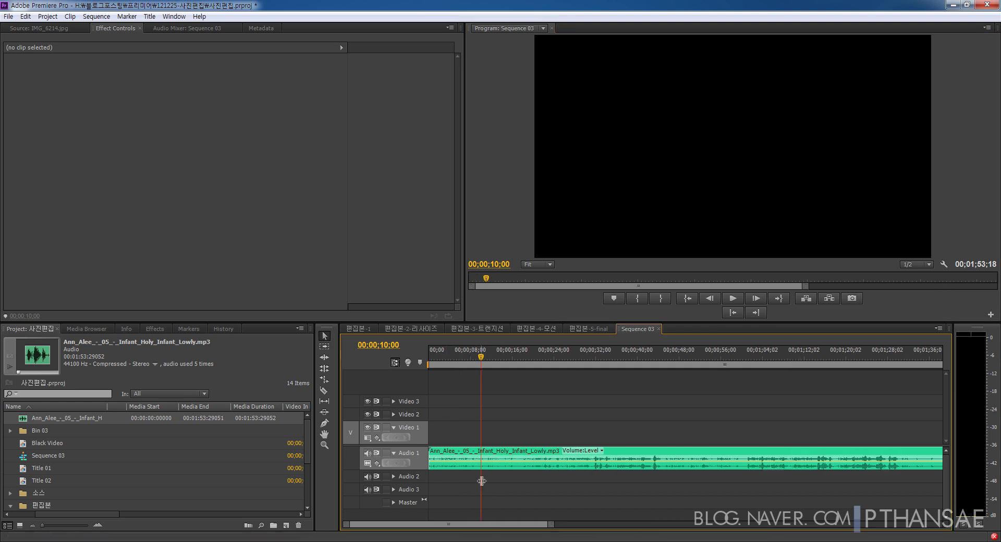
{"action": "left_click_drag", "start_coordinate": [394, 469], "coordinate": [395, 495]}
Listen to the music from 00;00;06;21 and trim the start of the audio clip to 00;00;09;24.
{"action": "left_click_drag", "start_coordinate": [626, 360], "coordinate": [568, 372]}
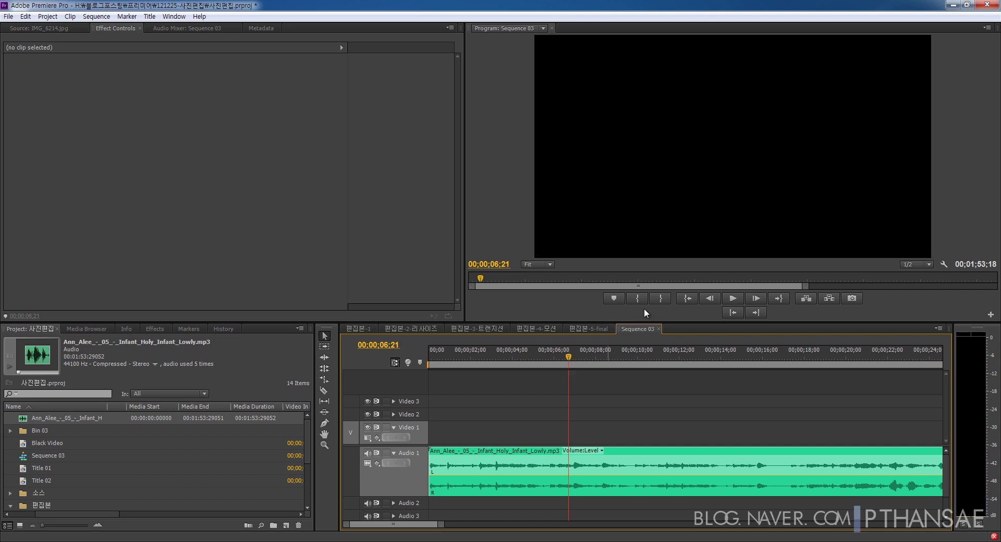
{"action": "left_click", "coordinate": [726, 298]}
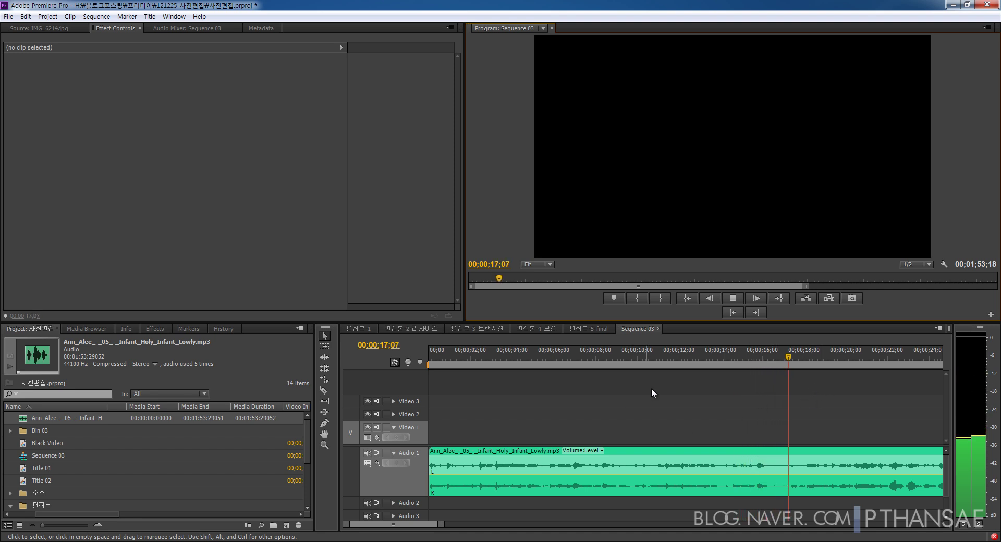
{"action": "left_click_drag", "start_coordinate": [624, 362], "coordinate": [634, 365]}
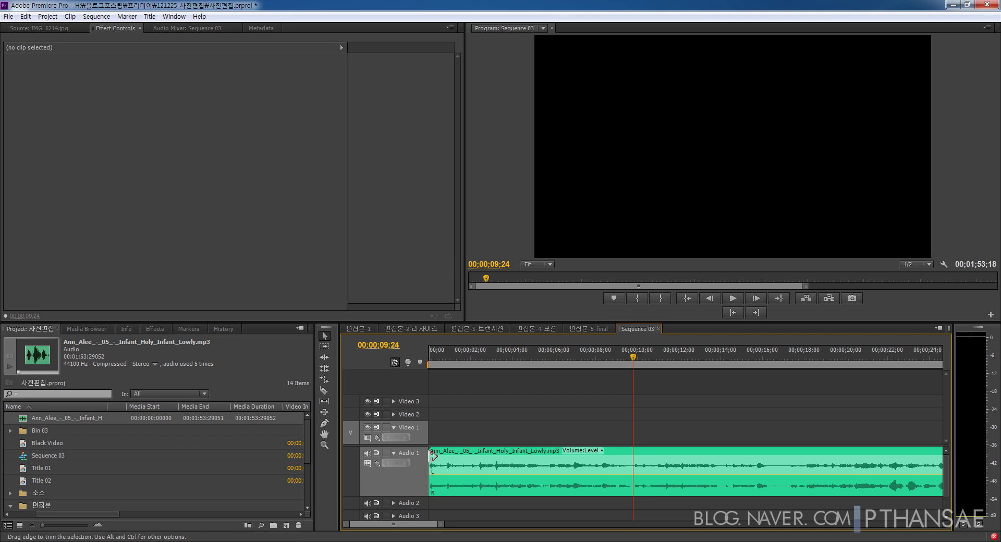
{"action": "left_click_drag", "start_coordinate": [431, 457], "coordinate": [634, 459]}
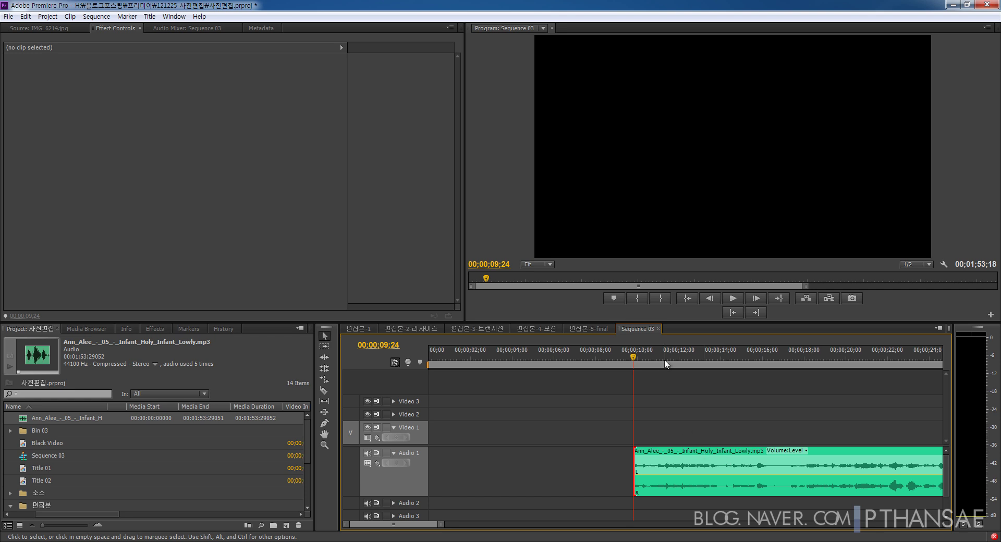
Listen to the trimmed music from 00;00;09;24 and move the clip to the very start of Audio 1.
{"action": "left_click", "coordinate": [618, 360]}
{"action": "key", "text": "space"}
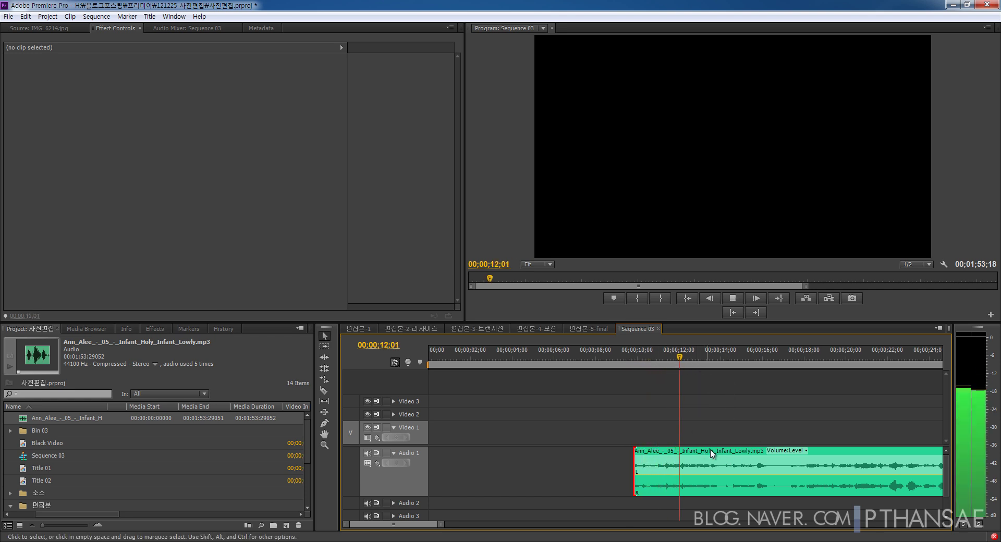
{"action": "key", "text": "space"}
{"action": "left_click", "coordinate": [692, 453]}
{"action": "left_click_drag", "start_coordinate": [692, 453], "coordinate": [498, 455]}
Apply the Constant Power crossfade audio transition to the start of the music clip on Audio 1.
{"action": "left_click", "coordinate": [437, 358]}
{"action": "left_click_drag", "start_coordinate": [436, 359], "coordinate": [479, 358]}
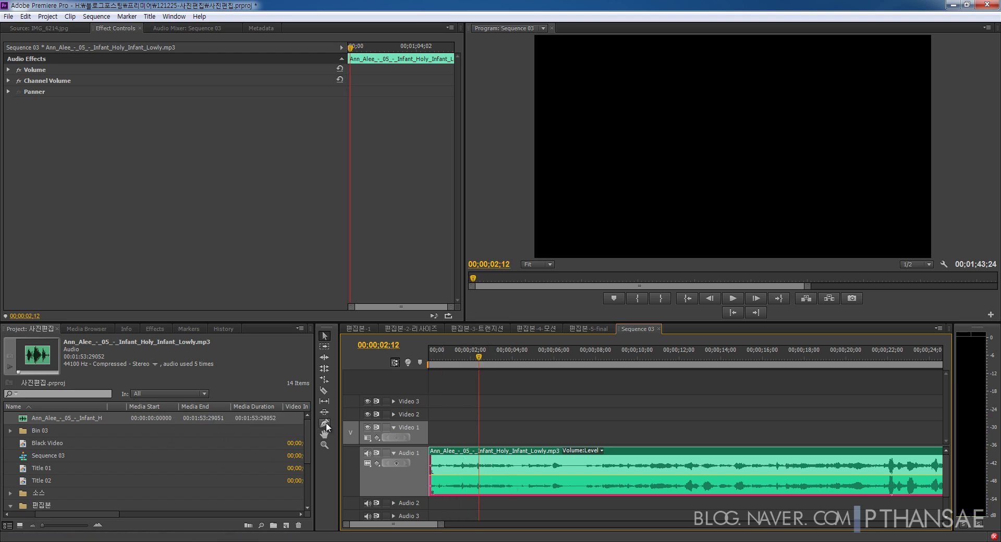
{"action": "left_click", "coordinate": [156, 329]}
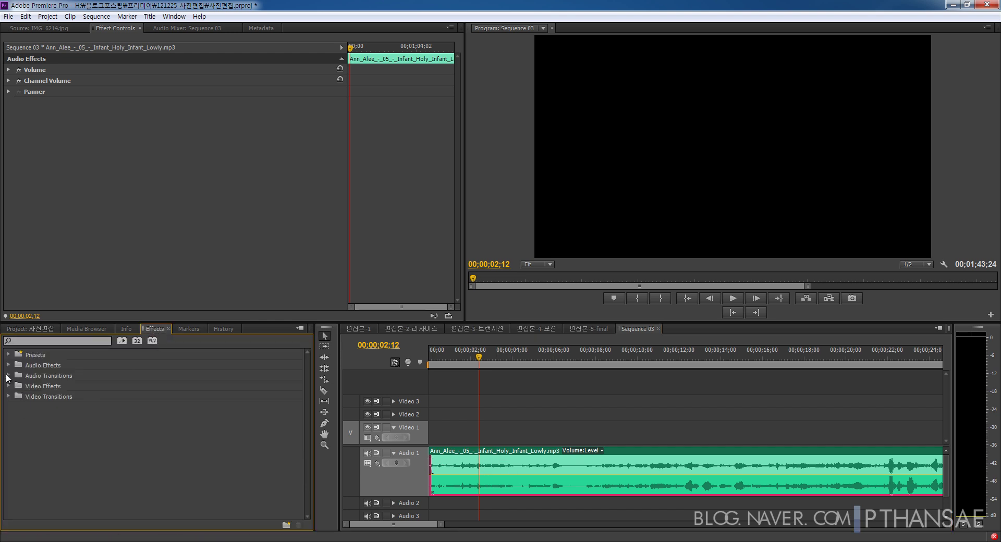
{"action": "left_click", "coordinate": [8, 375]}
{"action": "left_click", "coordinate": [15, 386]}
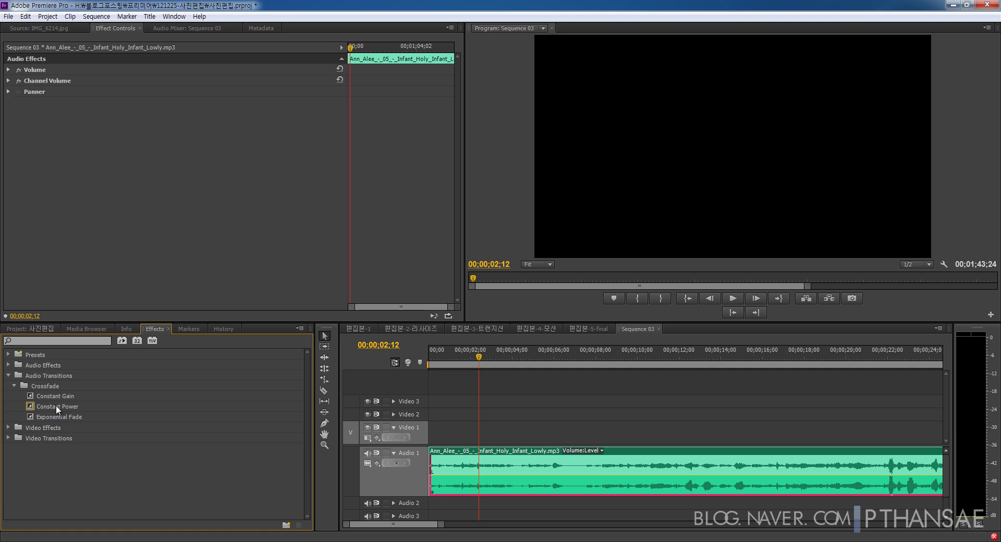
{"action": "left_click_drag", "start_coordinate": [56, 405], "coordinate": [441, 454]}
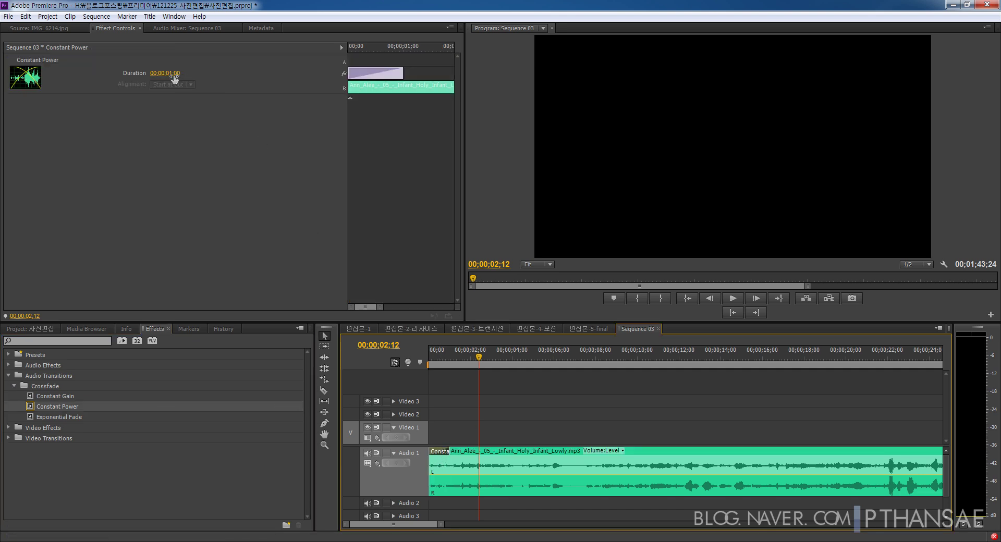
Play the music from the start of the sequence twice to check the fade-in.
{"action": "left_click_drag", "start_coordinate": [471, 355], "coordinate": [395, 364]}
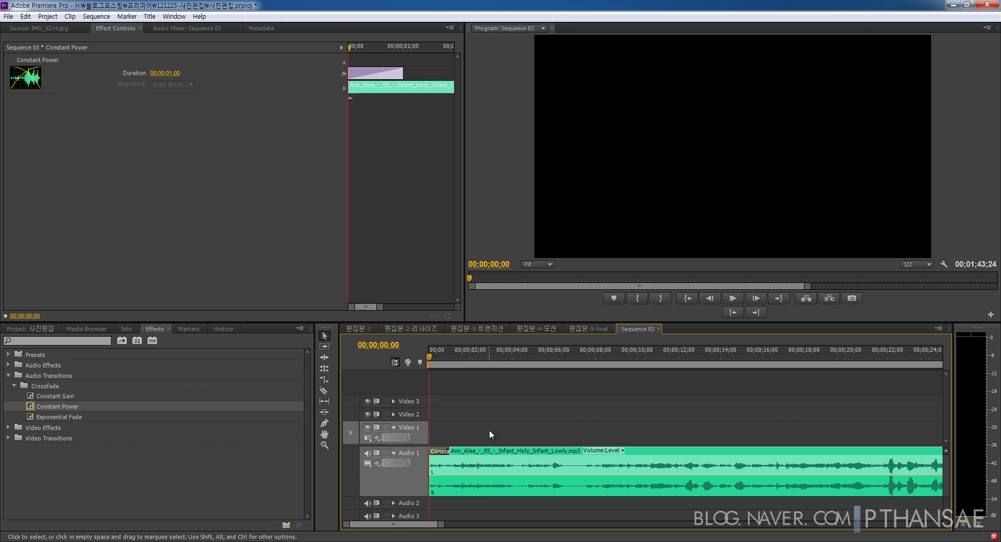
{"action": "key", "text": "space"}
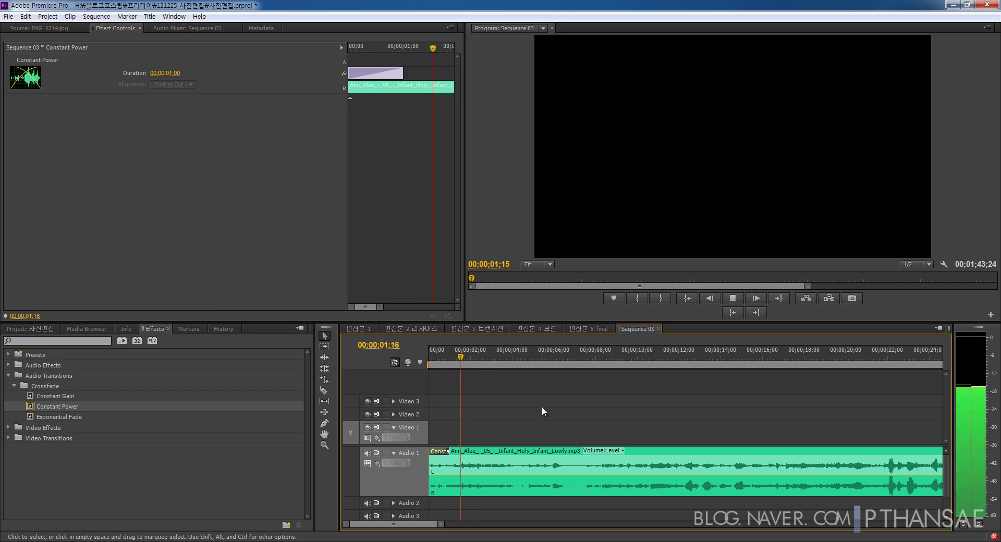
{"action": "key", "text": "Home"}
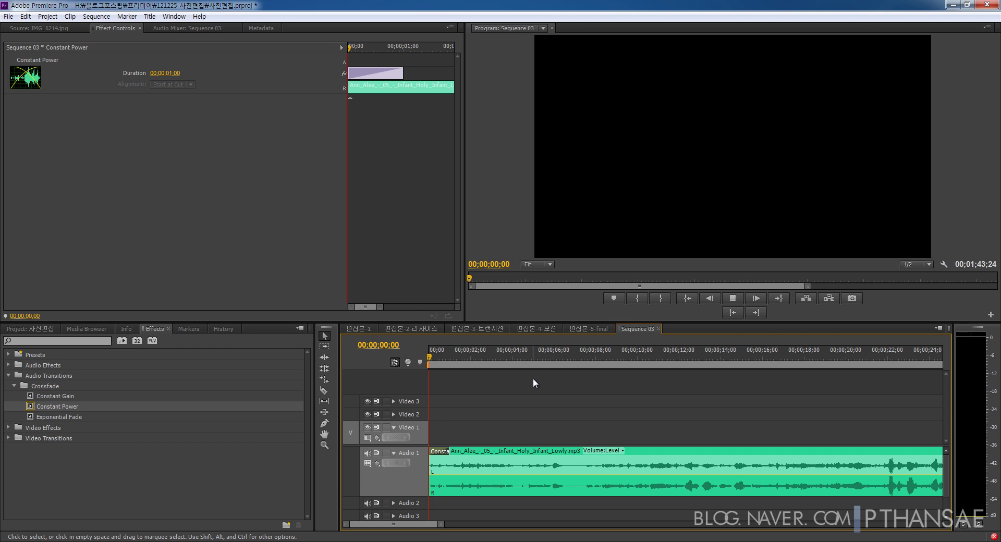
{"action": "key", "text": "space"}
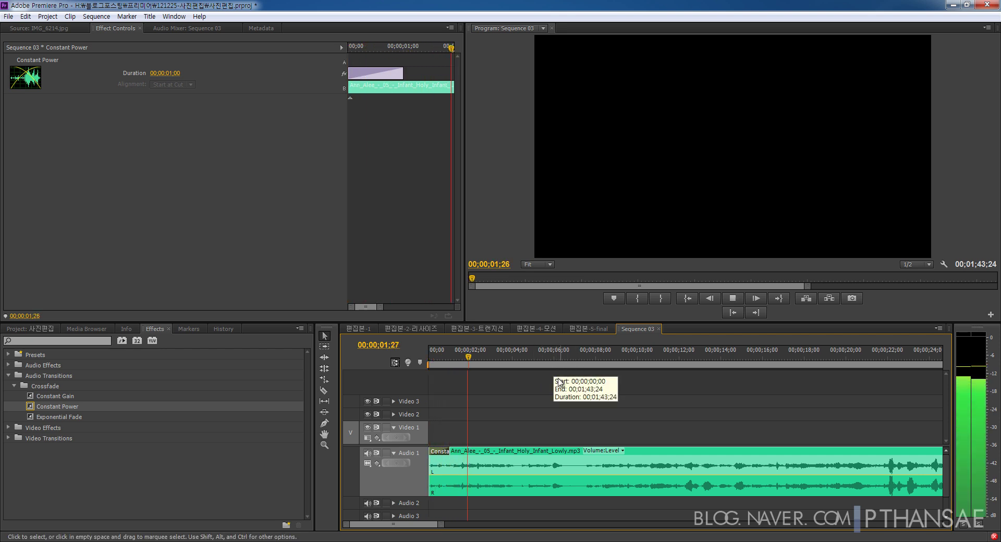
{"action": "key", "text": "space"}
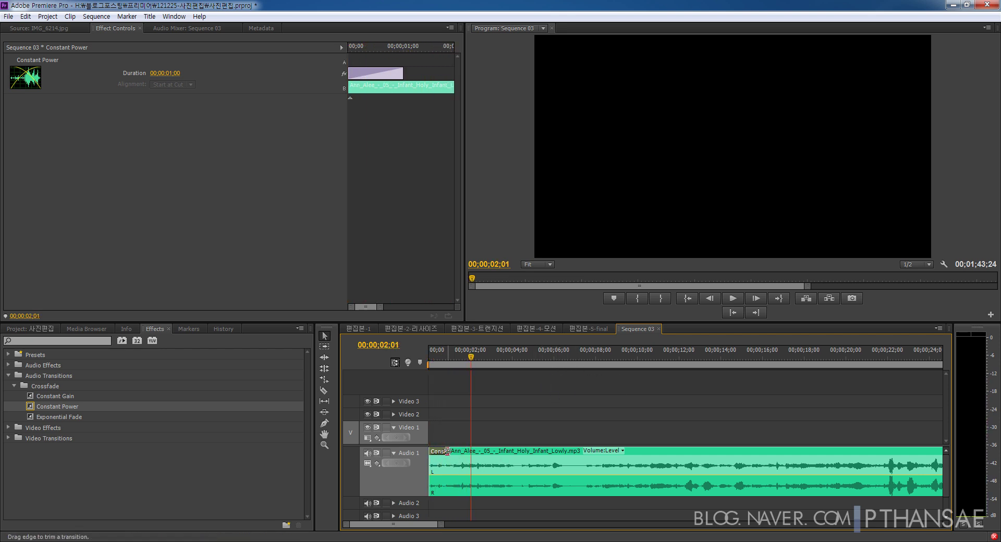
Lengthen the Constant Power transition to 00;00;02;03, listen from the start, and place the playhead at 00;00;05;26.
{"action": "left_click_drag", "start_coordinate": [447, 452], "coordinate": [471, 451]}
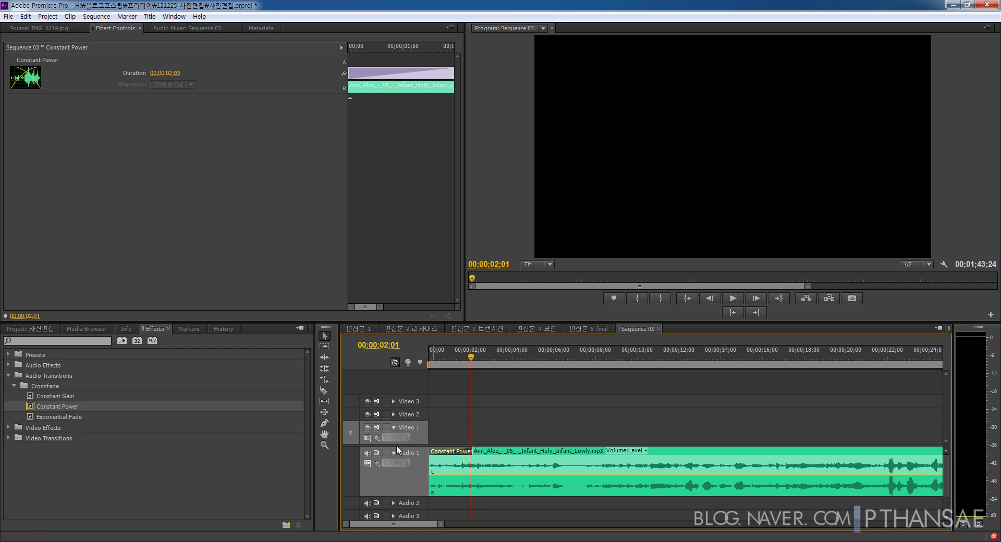
{"action": "left_click", "coordinate": [177, 72]}
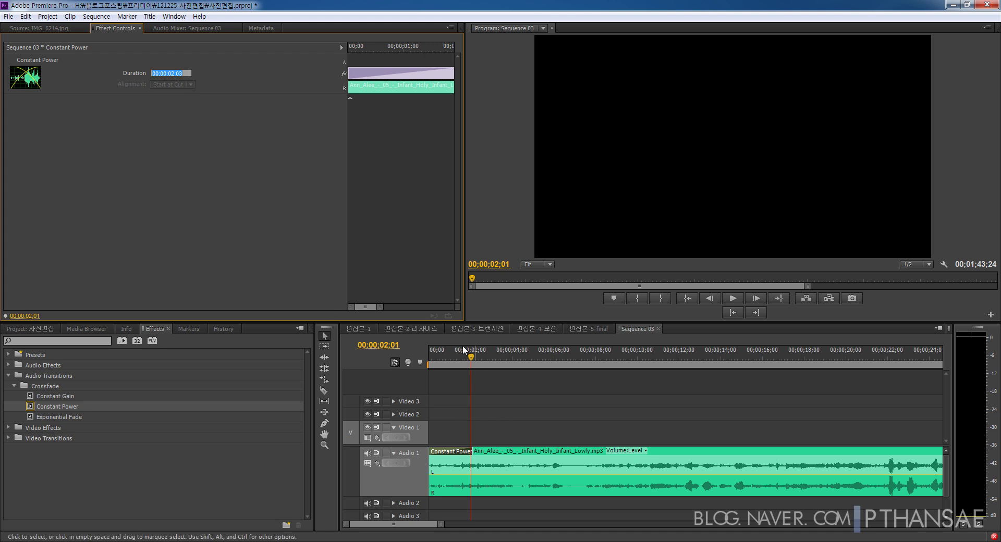
{"action": "left_click", "coordinate": [582, 397]}
{"action": "key", "text": "Home"}
{"action": "key", "text": "space"}
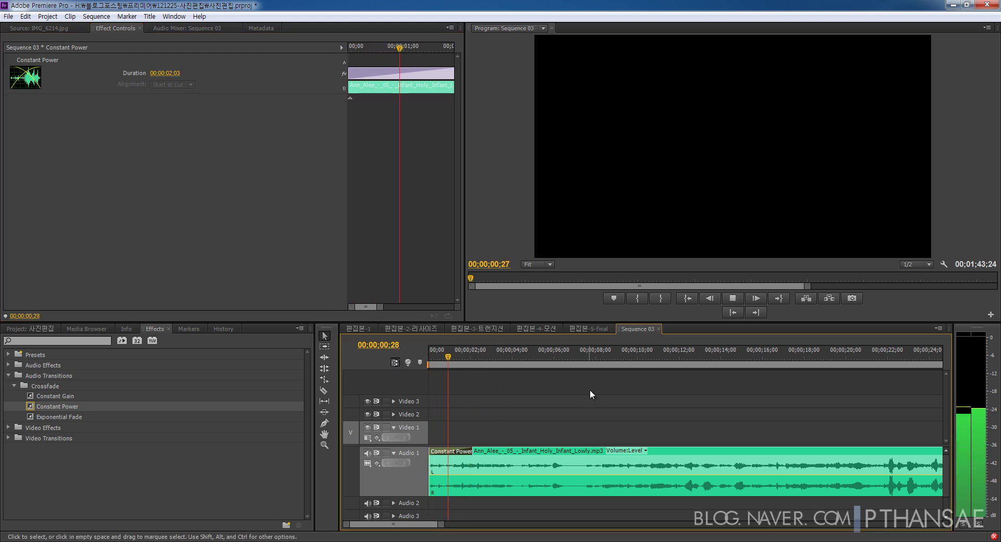
{"action": "left_click", "coordinate": [536, 422]}
{"action": "left_click_drag", "start_coordinate": [521, 360], "coordinate": [550, 360]}
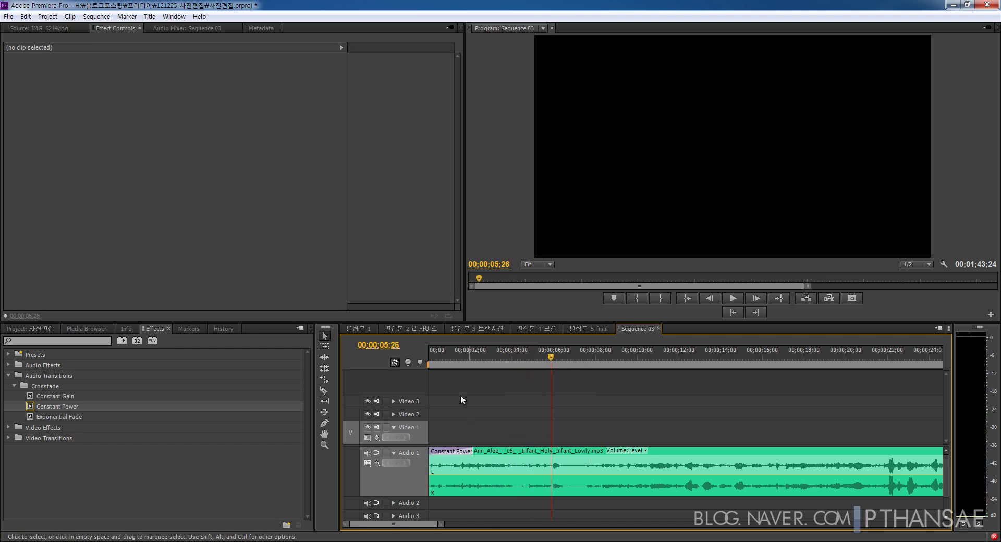
Open white christmas-final.mp4 from the 편집본 bin in the Source monitor and play it from about 00;00;17;11 to 00;00;28;11.
{"action": "left_click", "coordinate": [44, 329]}
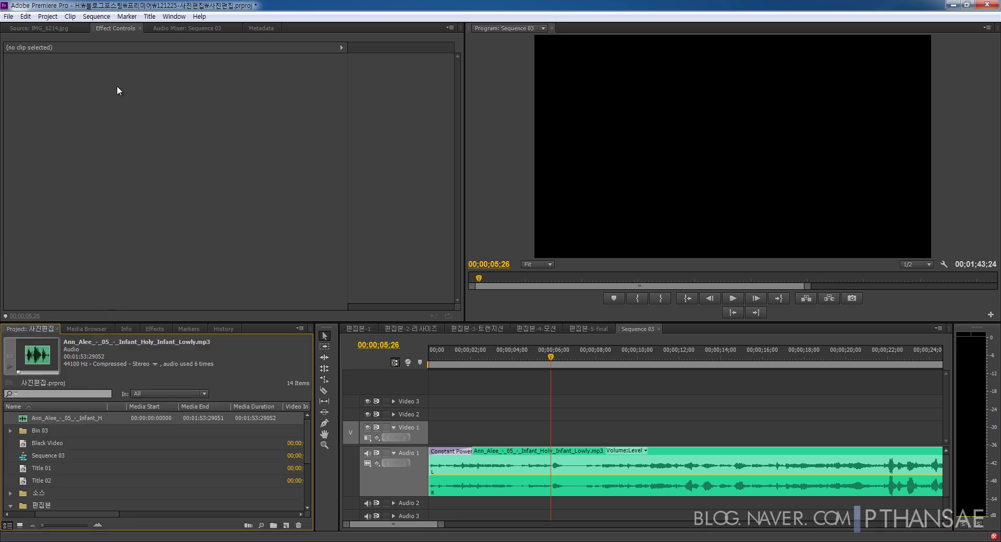
{"action": "left_click", "coordinate": [40, 28]}
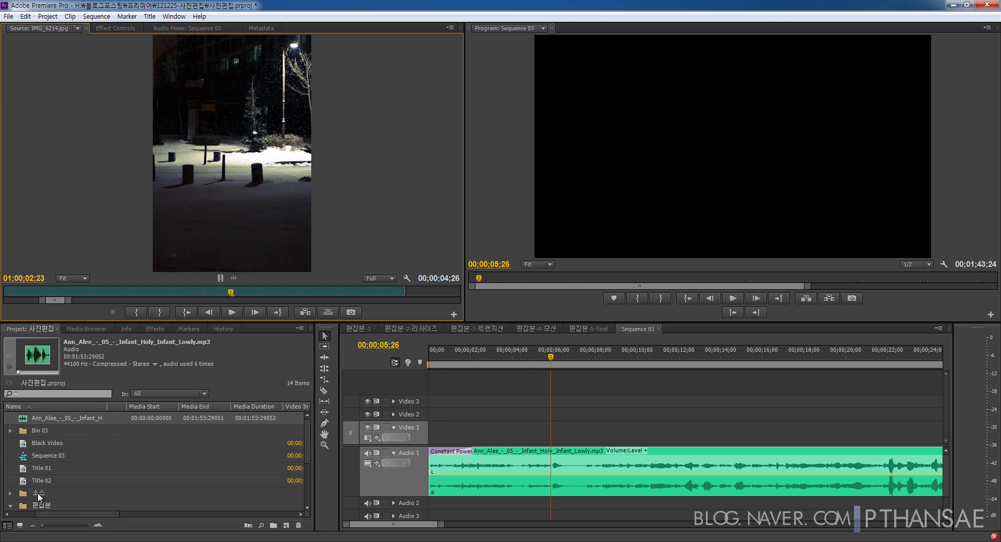
{"action": "left_click_drag", "start_coordinate": [308, 449], "coordinate": [309, 490]}
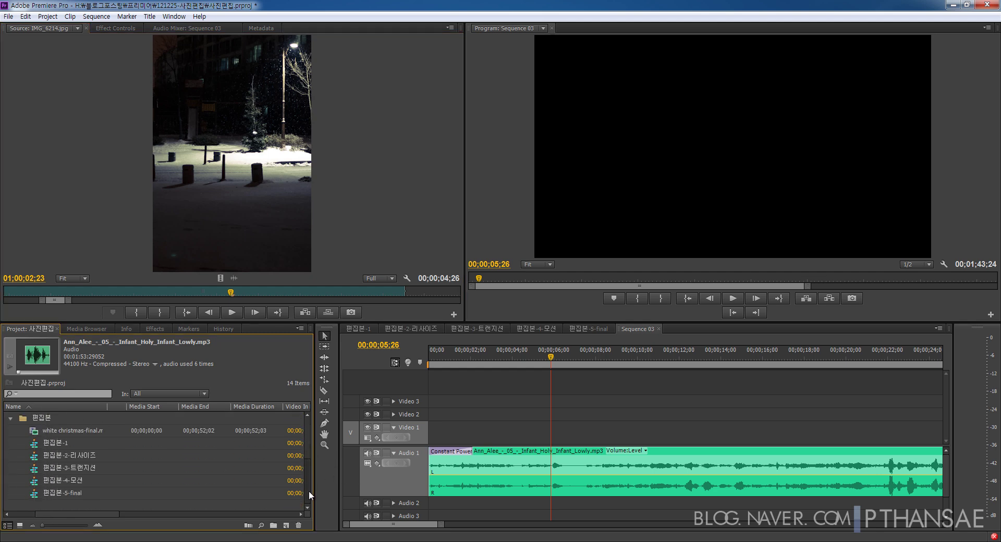
{"action": "scroll", "coordinate": [308, 489], "scroll_direction": "up", "scroll_amount": 1}
{"action": "double_click", "coordinate": [35, 446]}
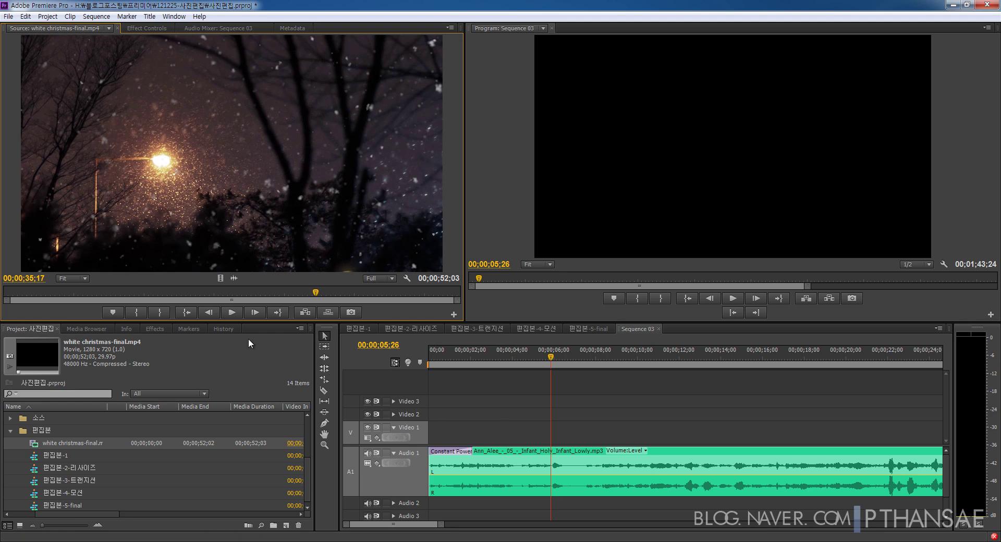
{"action": "left_click", "coordinate": [156, 293]}
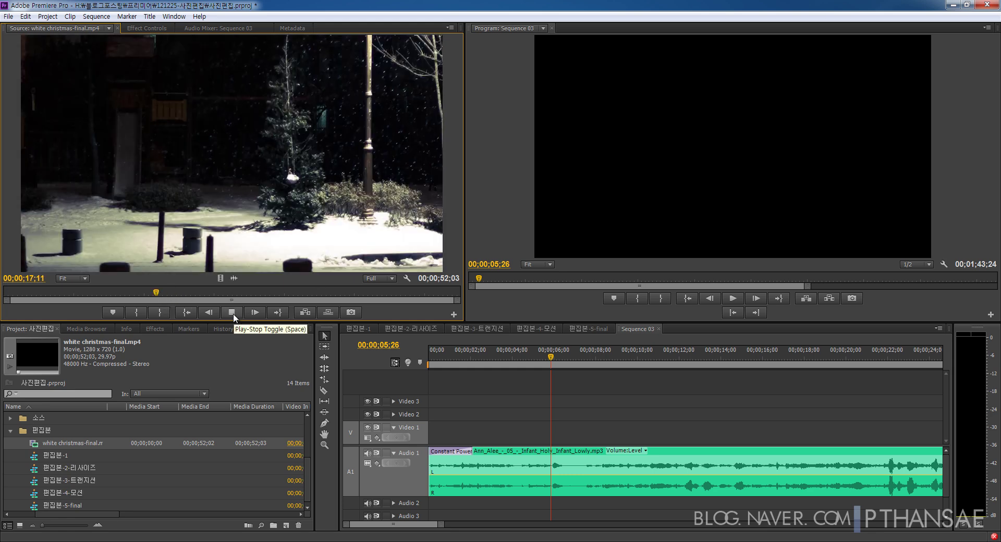
{"action": "left_click", "coordinate": [234, 312]}
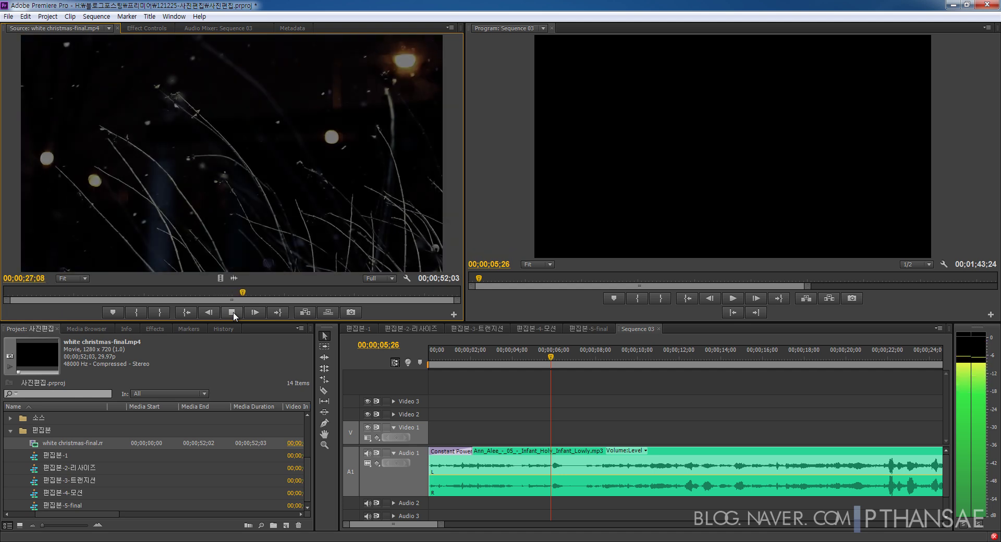
{"action": "left_click", "coordinate": [233, 312]}
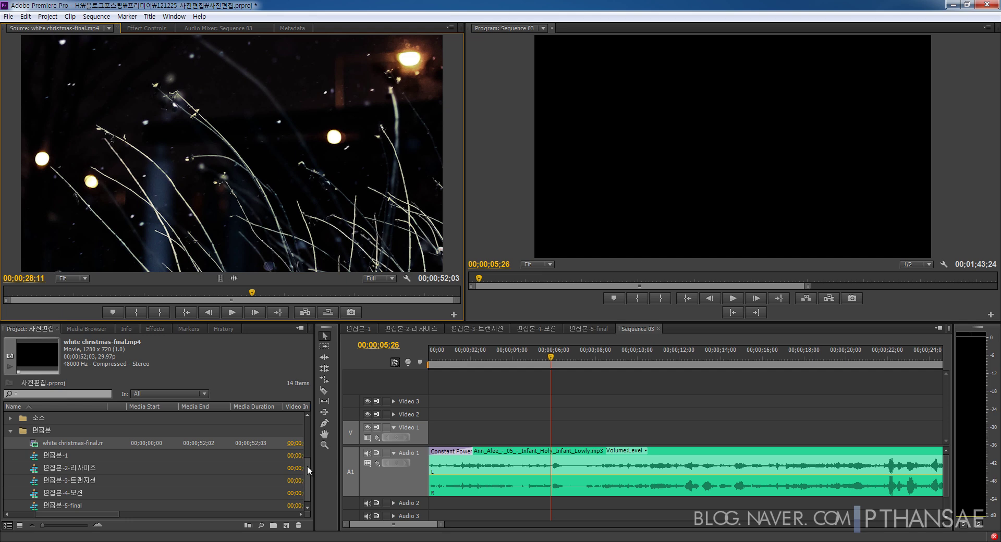
Place IMG_6158.jpg from the 소스 bin on Video 1 so it starts shortly after the playhead, and close the bin window.
{"action": "double_click", "coordinate": [42, 418]}
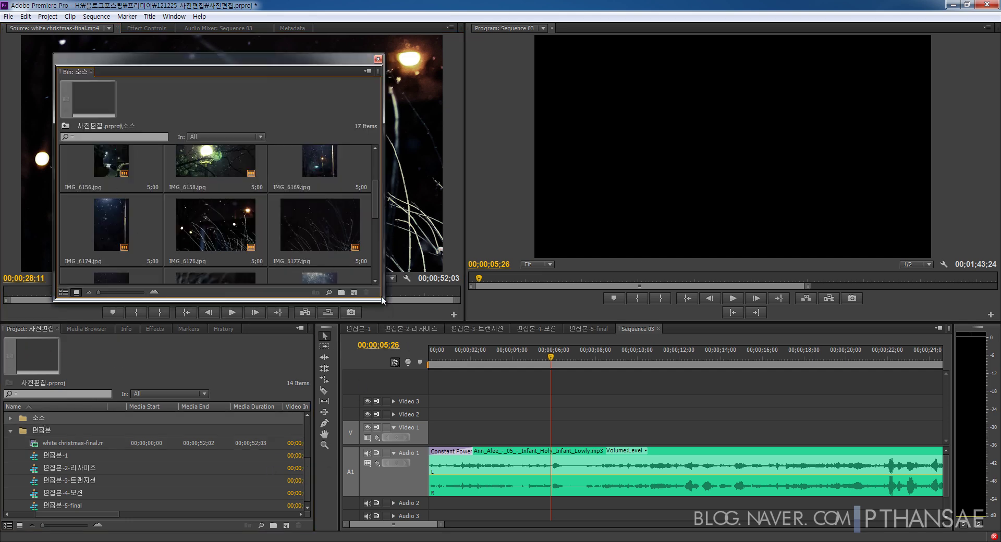
{"action": "left_click_drag", "start_coordinate": [383, 301], "coordinate": [367, 455]}
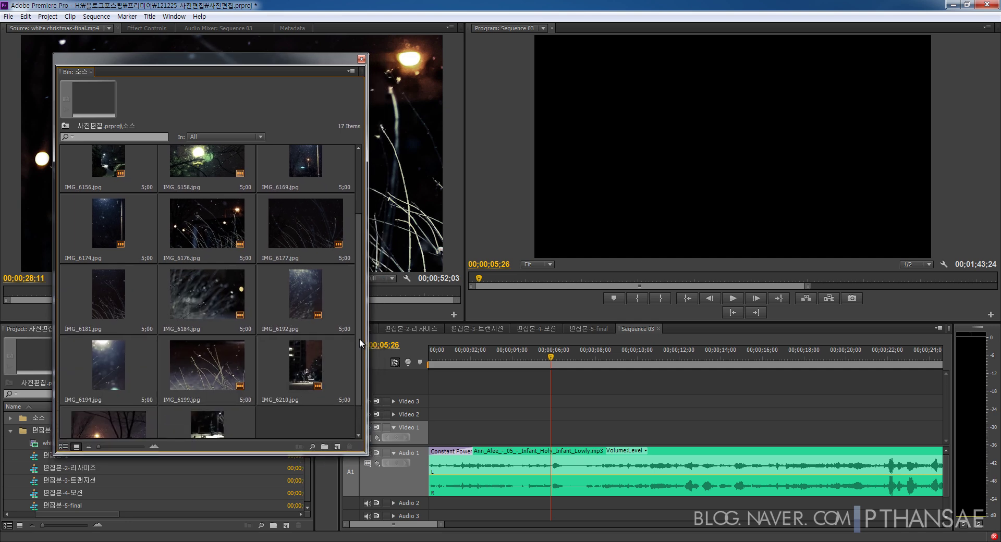
{"action": "scroll", "coordinate": [359, 339], "scroll_direction": "up", "scroll_amount": 2}
{"action": "left_click_drag", "start_coordinate": [213, 254], "coordinate": [479, 432]}
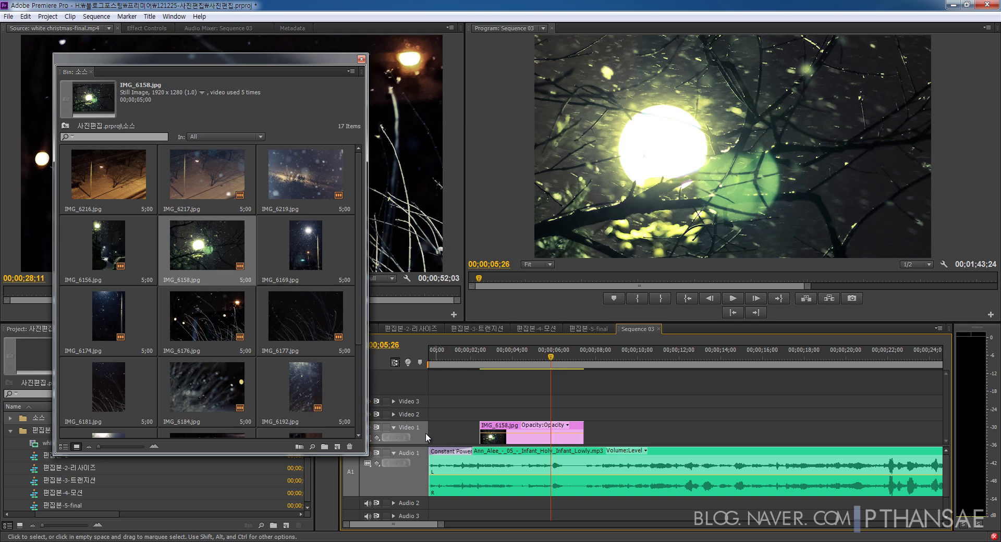
{"action": "left_click", "coordinate": [136, 479]}
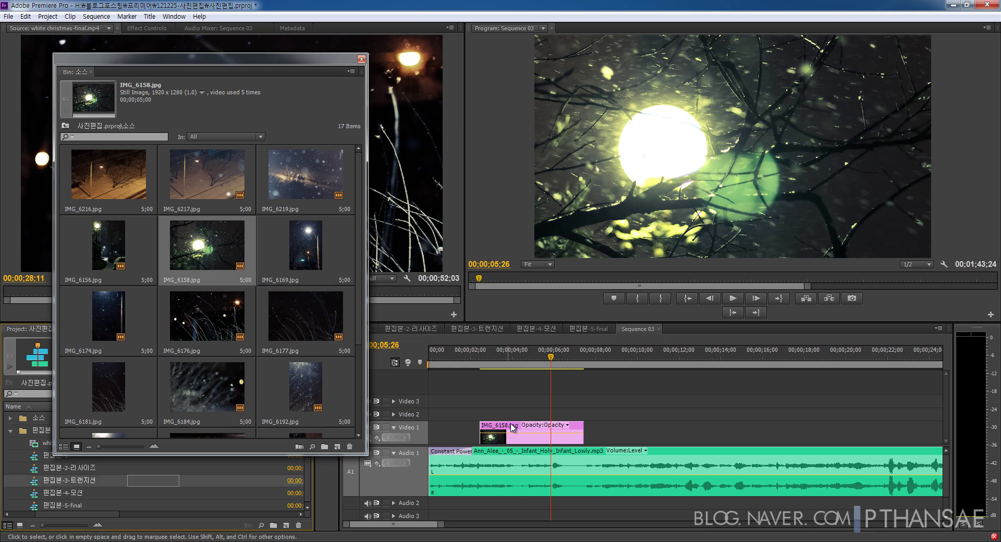
{"action": "left_click_drag", "start_coordinate": [513, 428], "coordinate": [596, 427]}
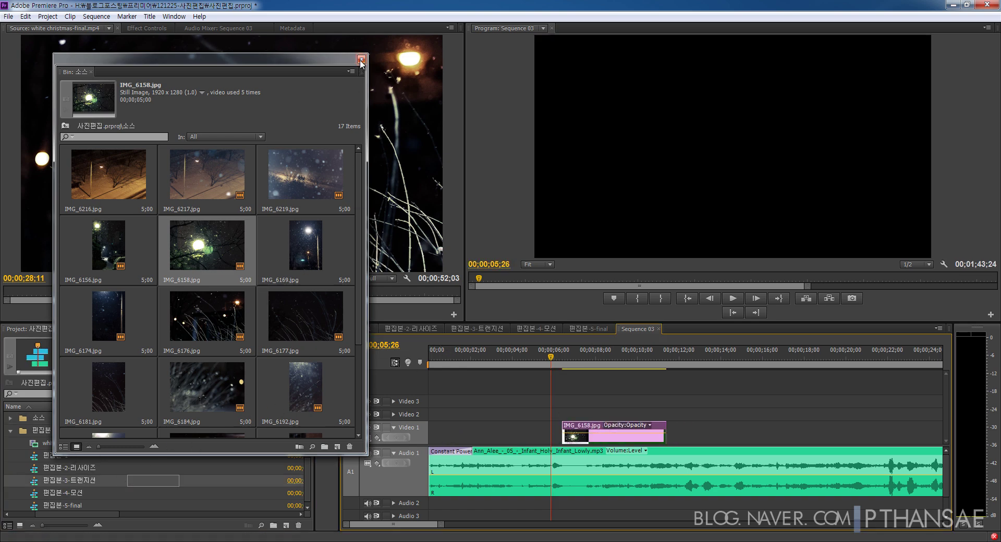
{"action": "left_click", "coordinate": [361, 61]}
Collapse the 편집본 bin and load Title 01 into the Source monitor to view it.
{"action": "left_click", "coordinate": [10, 430]}
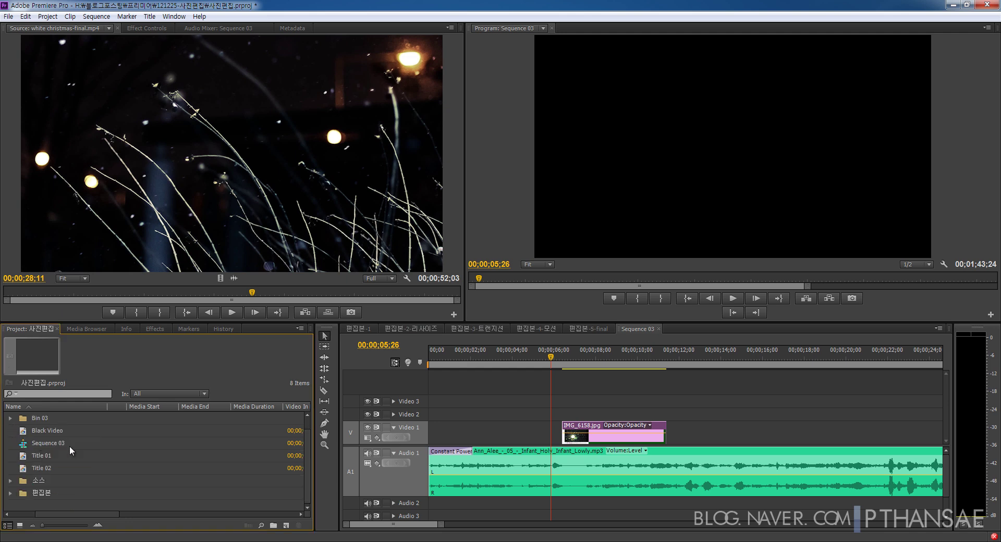
{"action": "left_click", "coordinate": [40, 455]}
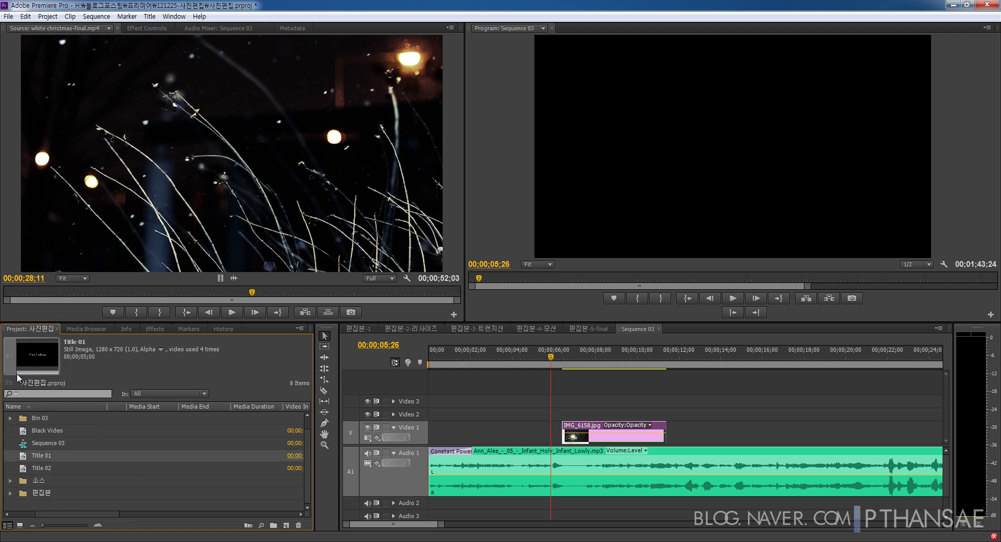
{"action": "left_click_drag", "start_coordinate": [26, 458], "coordinate": [234, 195]}
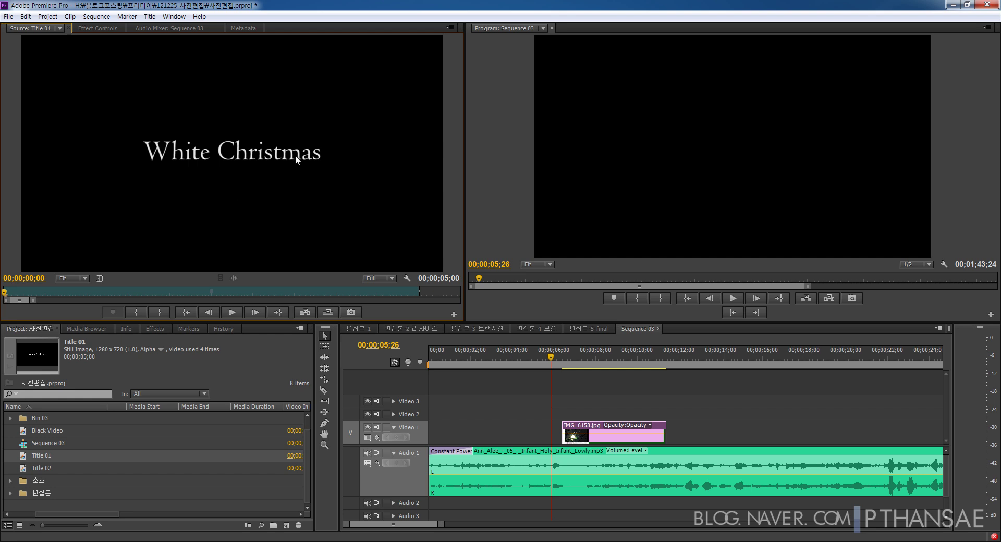
Create a new 1280 x 720 title with the default name and enter White Christmas near the centre of the frame.
{"action": "left_click", "coordinate": [286, 524]}
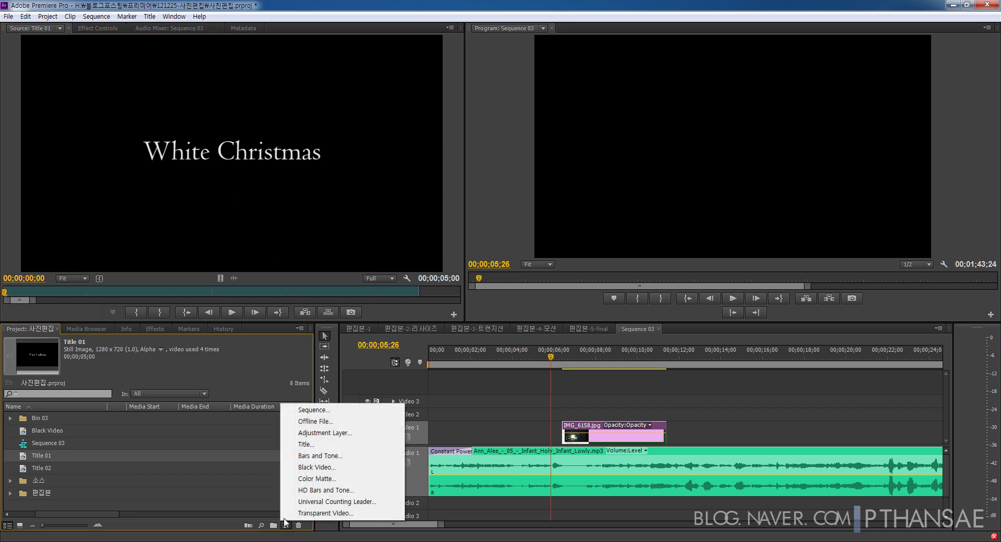
{"action": "left_click", "coordinate": [317, 445]}
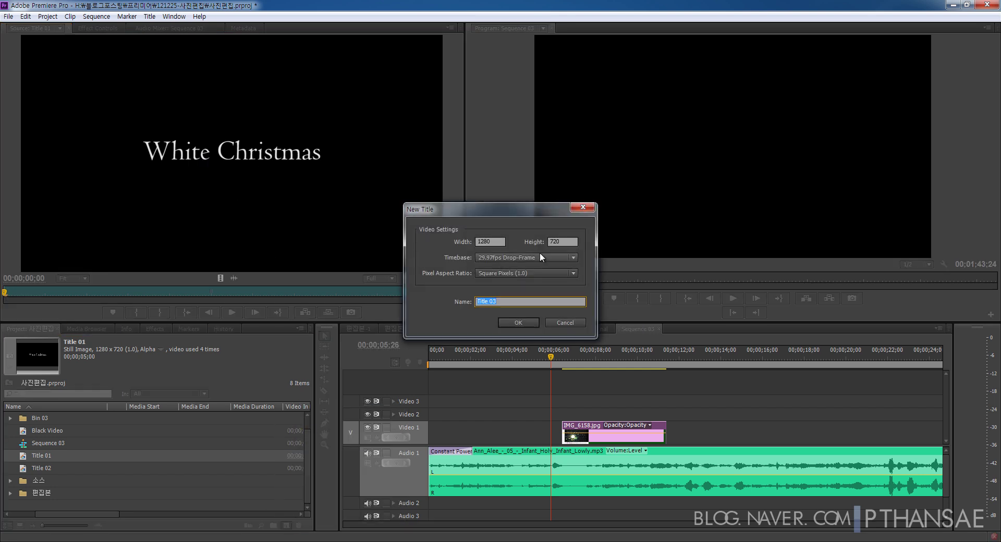
{"action": "left_click", "coordinate": [509, 320]}
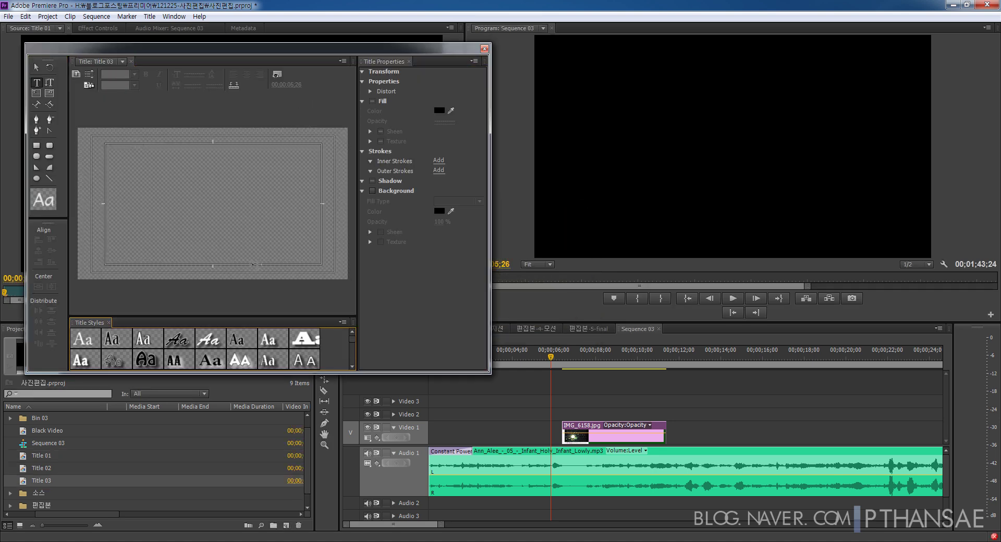
{"action": "left_click", "coordinate": [204, 200]}
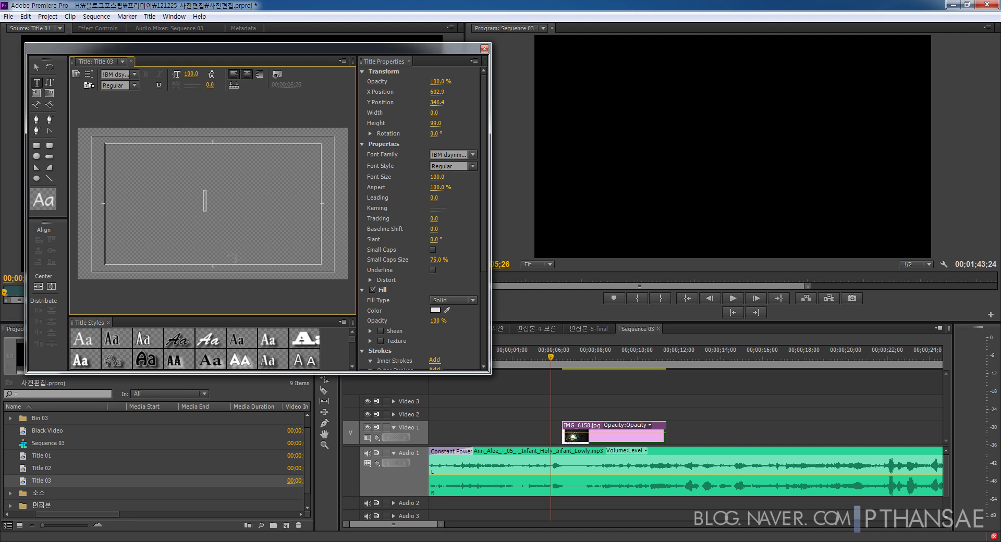
{"action": "type", "text": "White"}
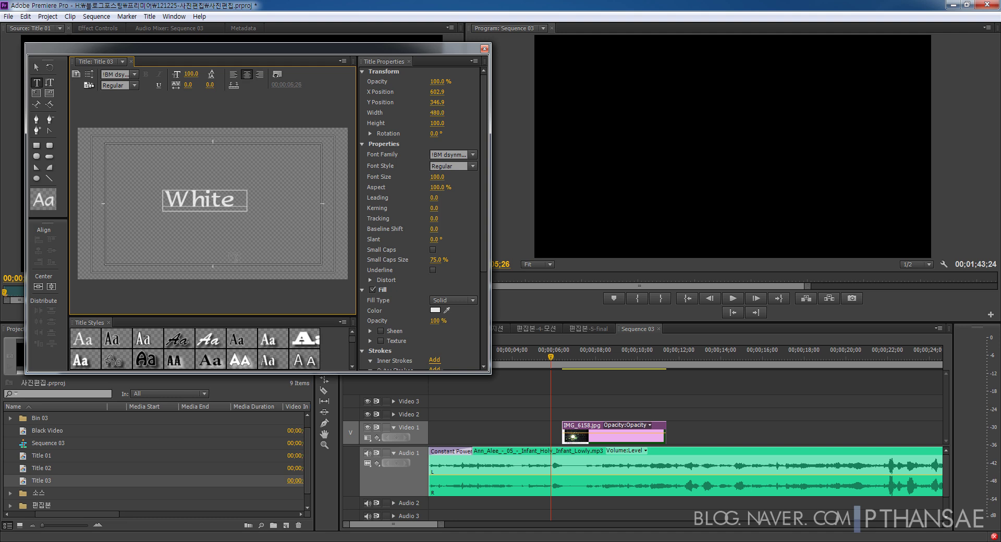
{"action": "type", "text": " Chris"}
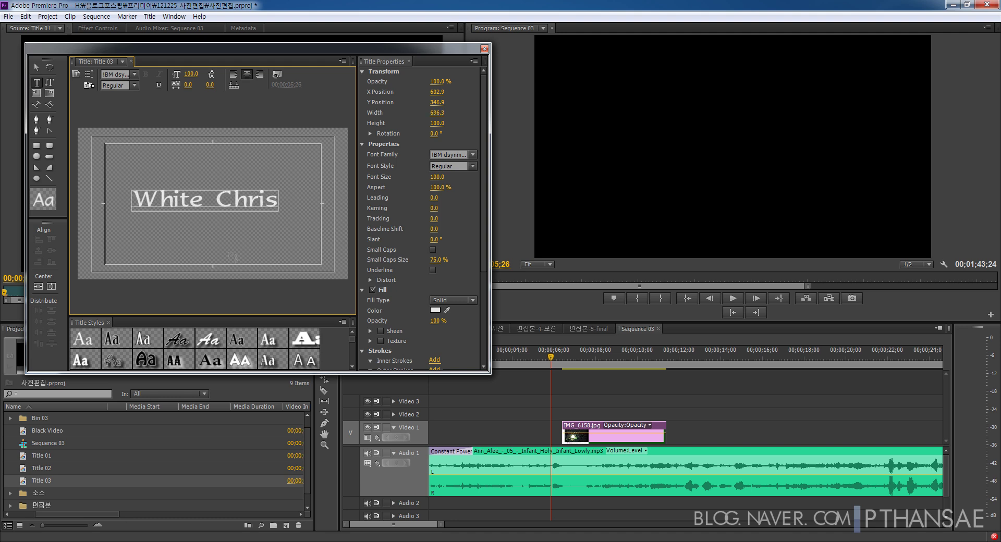
{"action": "type", "text": "tmas"}
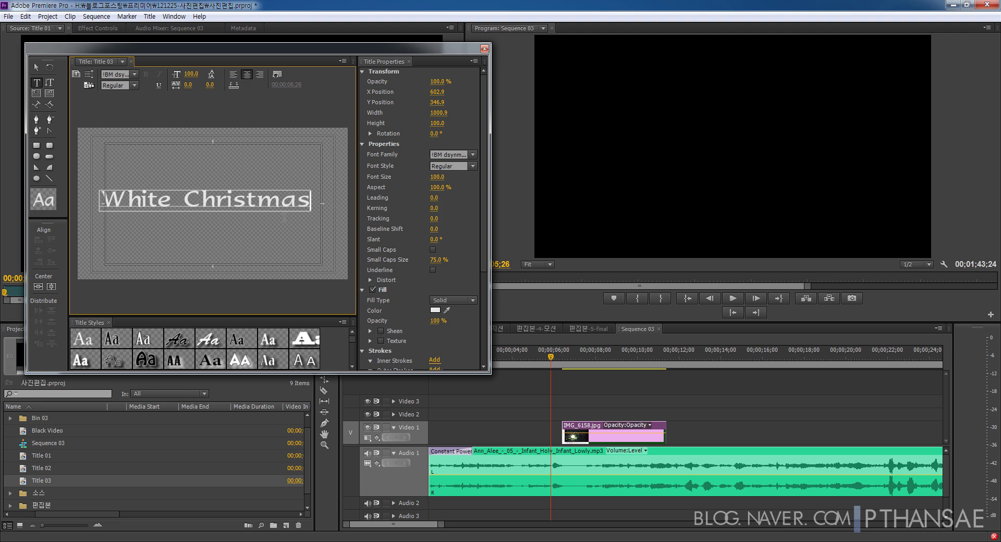
Set the White Christmas text's font to Adobe Fan Heiti Std and move it to about X 640, Y 404.
{"action": "left_click", "coordinate": [36, 67]}
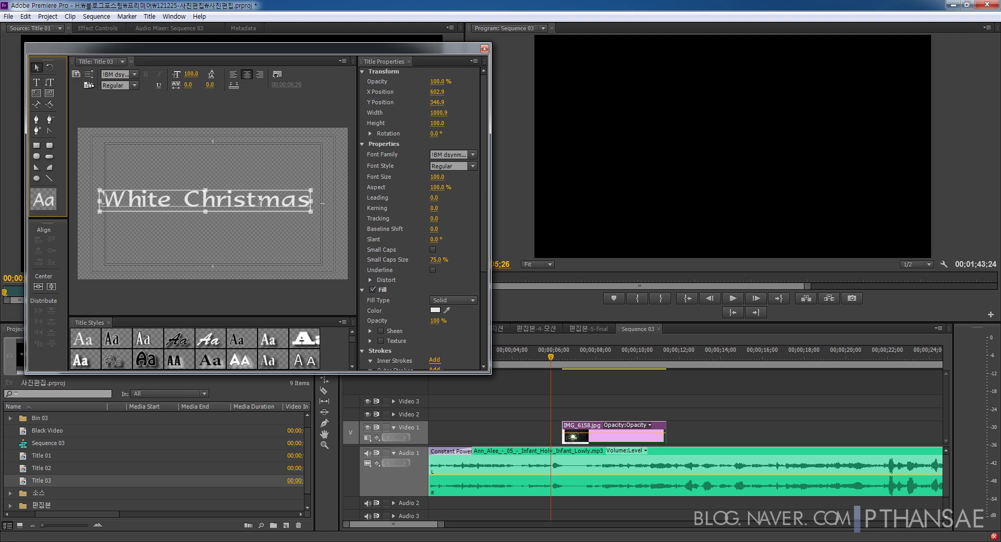
{"action": "left_click", "coordinate": [133, 75]}
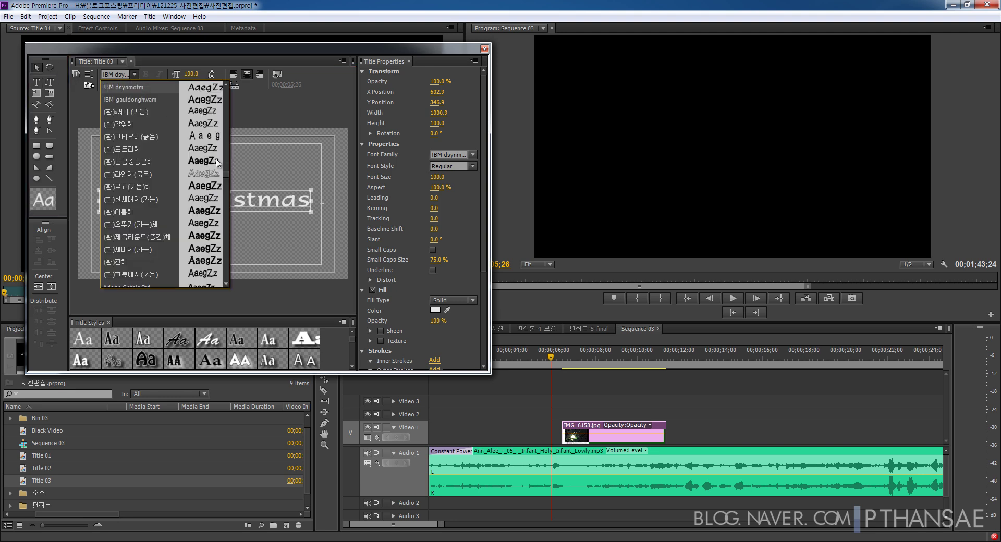
{"action": "scroll", "coordinate": [226, 215], "scroll_direction": "down", "scroll_amount": 5}
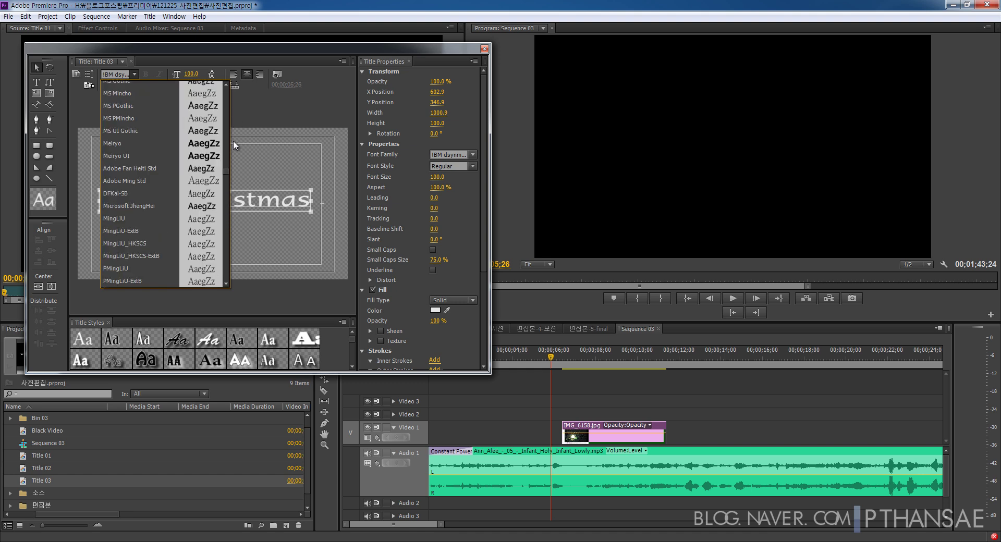
{"action": "left_click", "coordinate": [126, 169]}
{"action": "left_click_drag", "start_coordinate": [245, 204], "coordinate": [238, 217]}
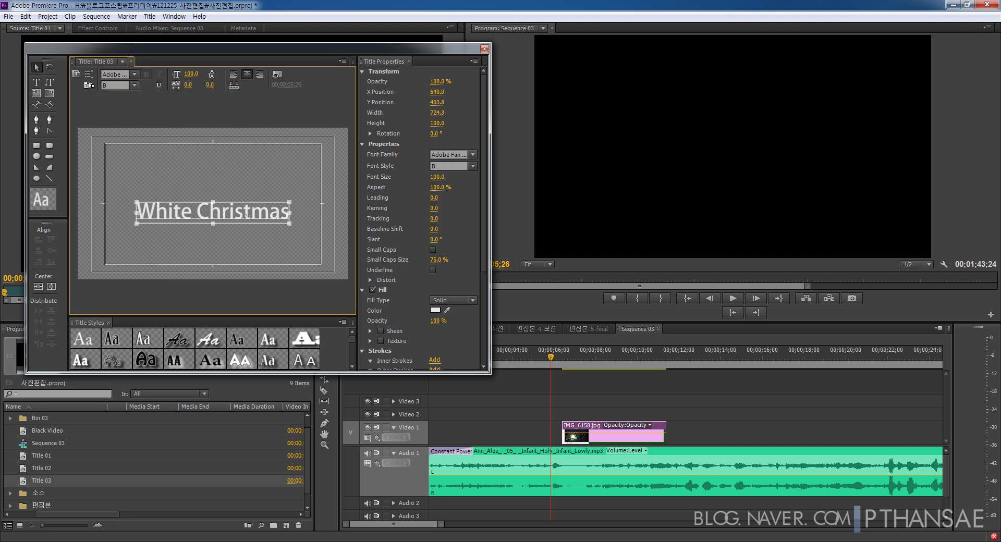
Centre the title text horizontally and vertically, reduce its font size to 84, and close the title window.
{"action": "right_click", "coordinate": [238, 215]}
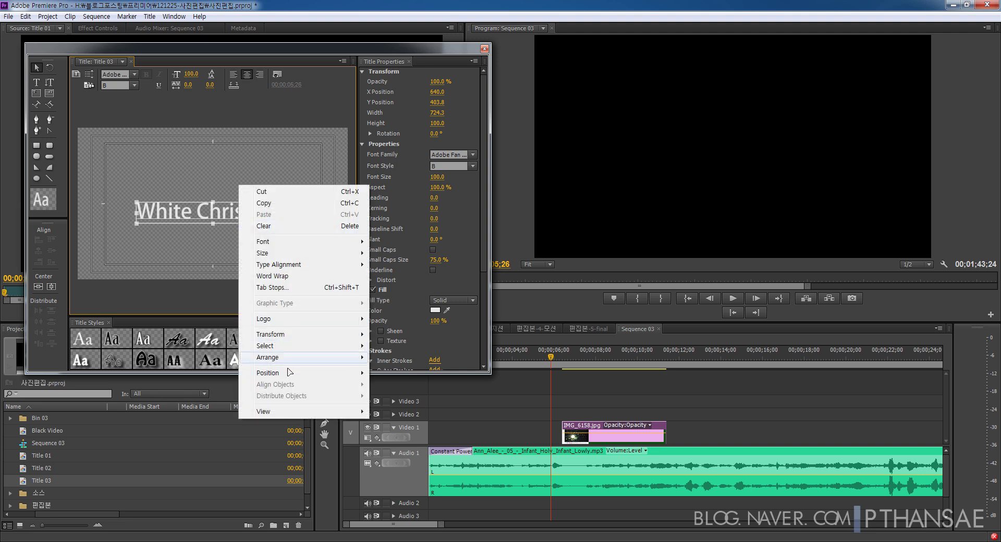
{"action": "mouse_move", "coordinate": [286, 373]}
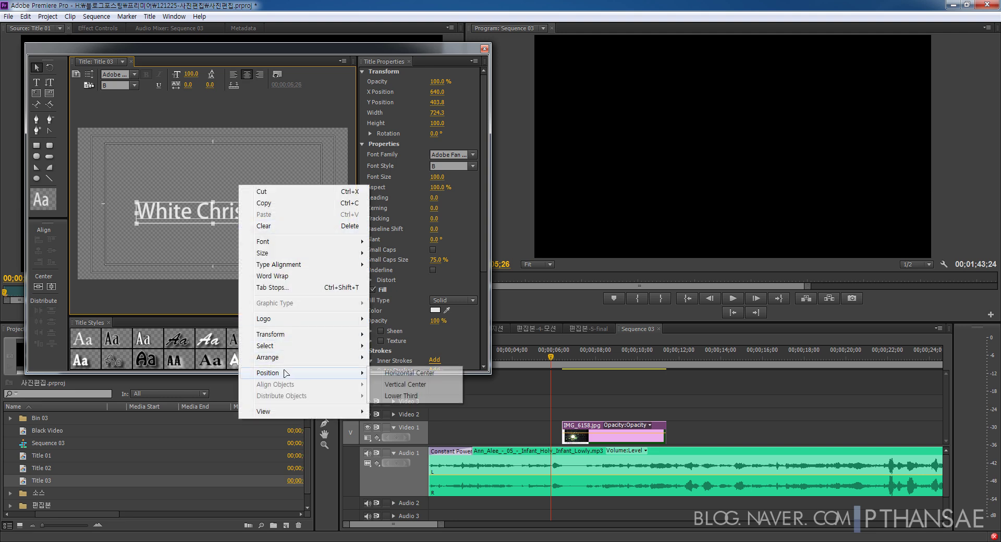
{"action": "left_click", "coordinate": [409, 373]}
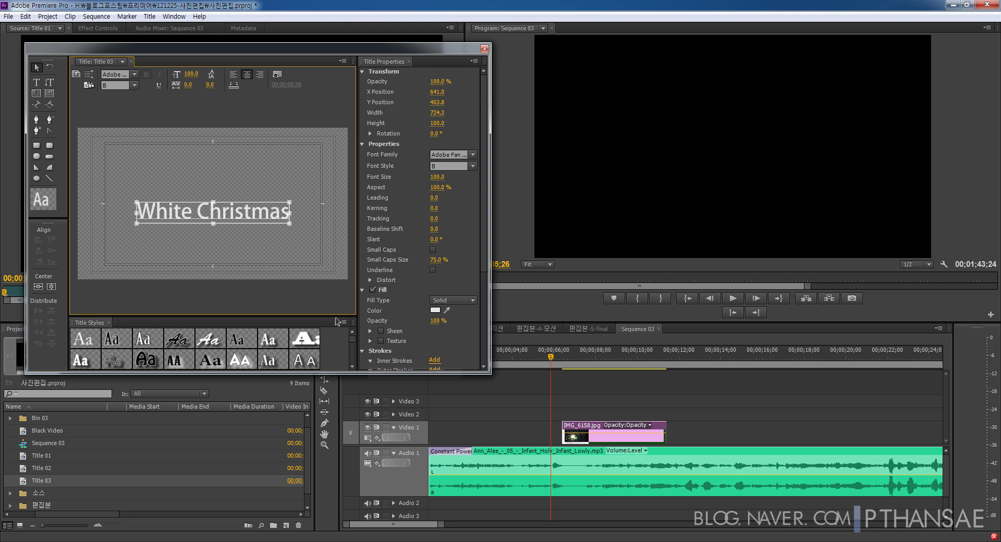
{"action": "right_click", "coordinate": [225, 215]}
{"action": "mouse_move", "coordinate": [267, 377]}
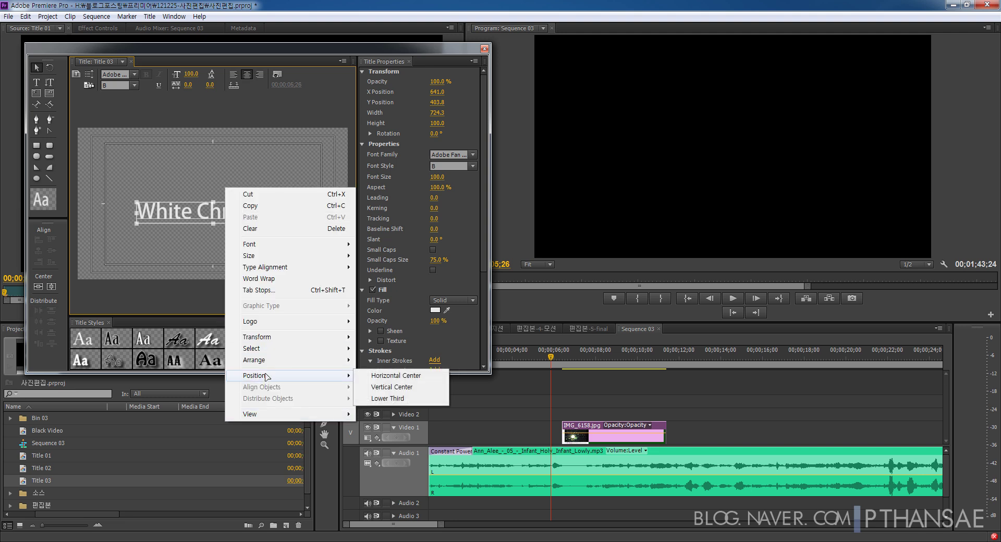
{"action": "left_click", "coordinate": [386, 388]}
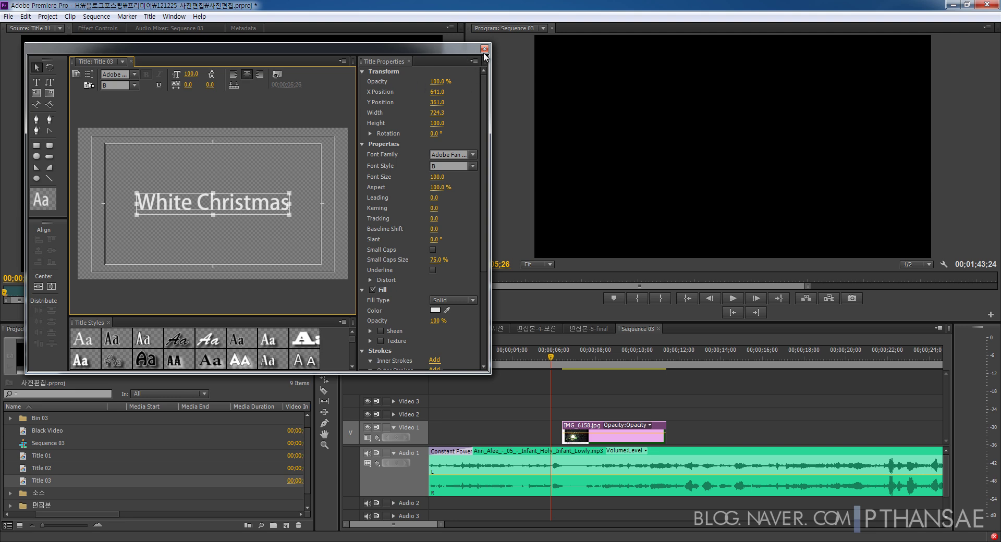
{"action": "left_click_drag", "start_coordinate": [189, 78], "coordinate": [182, 75]}
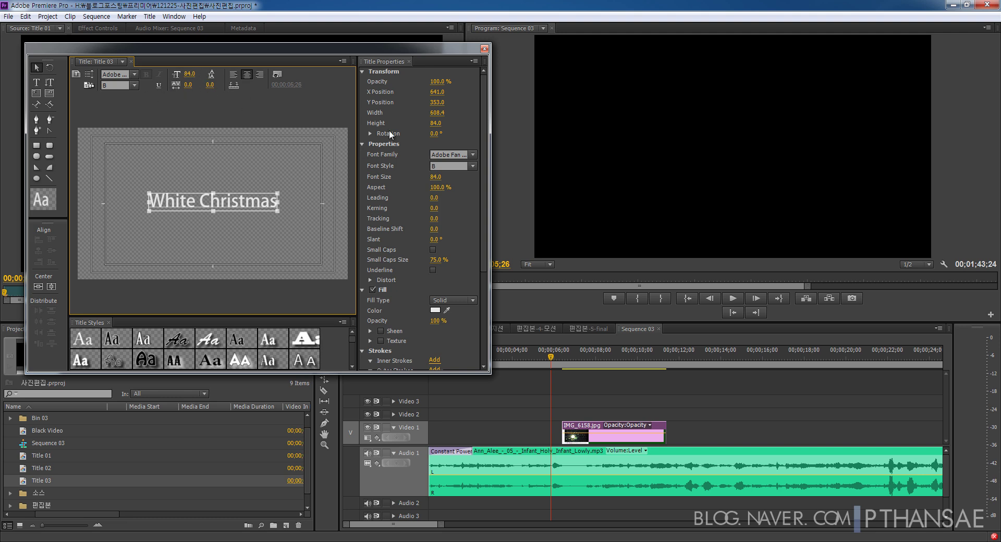
{"action": "left_click", "coordinate": [485, 49]}
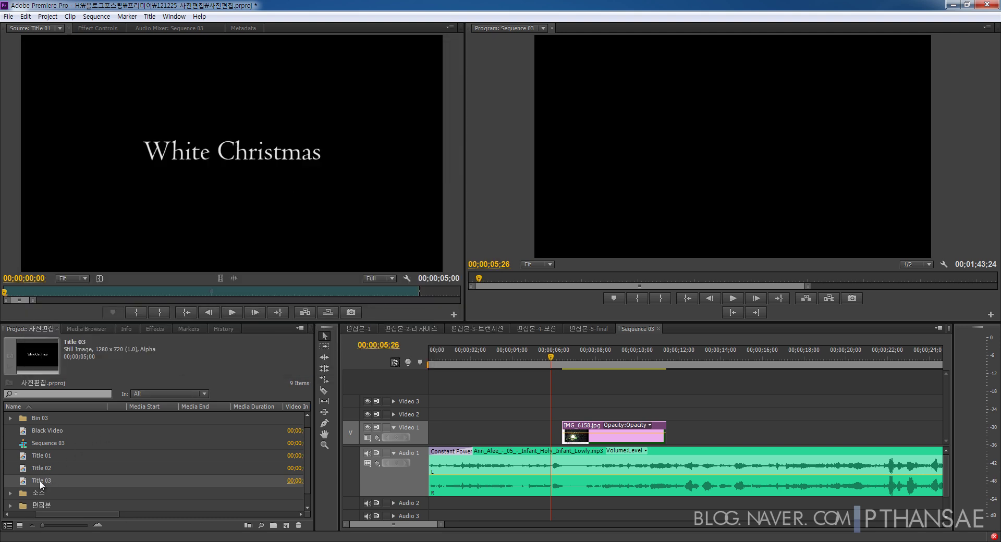
Place Title 03 at the start of Video 1 and play the sequence from the beginning to 00;00;07;24.
{"action": "left_click_drag", "start_coordinate": [40, 480], "coordinate": [431, 438]}
{"action": "left_click_drag", "start_coordinate": [484, 351], "coordinate": [427, 361]}
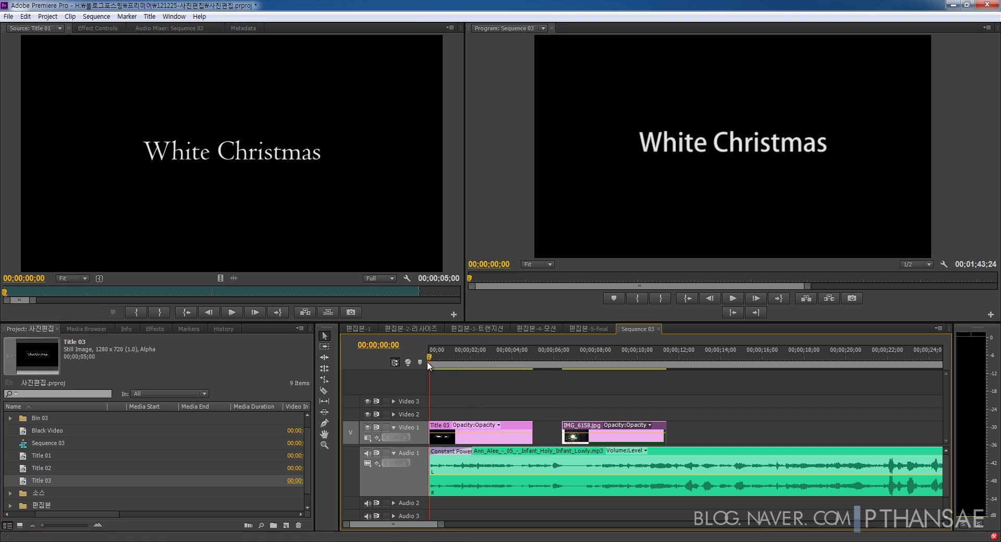
{"action": "left_click", "coordinate": [732, 299]}
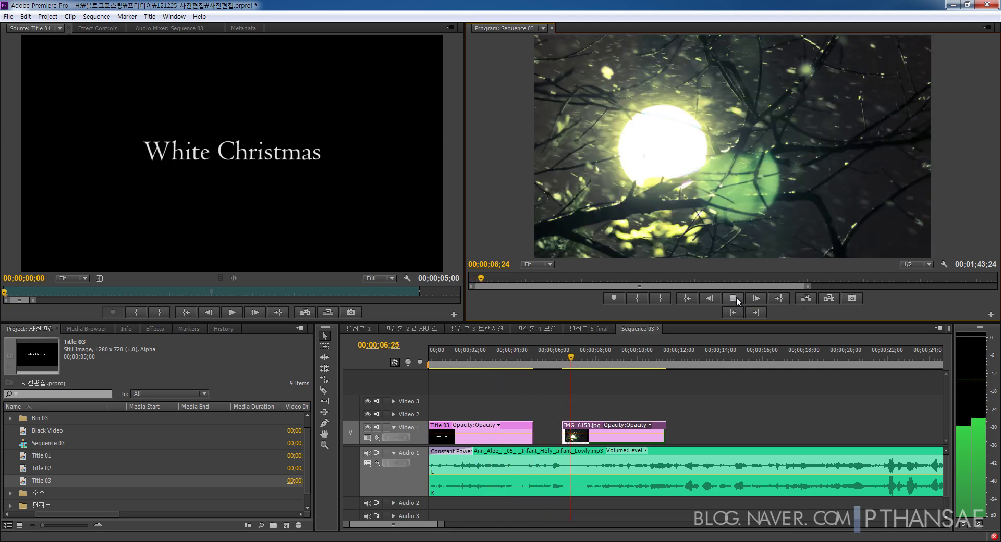
{"action": "left_click", "coordinate": [736, 297]}
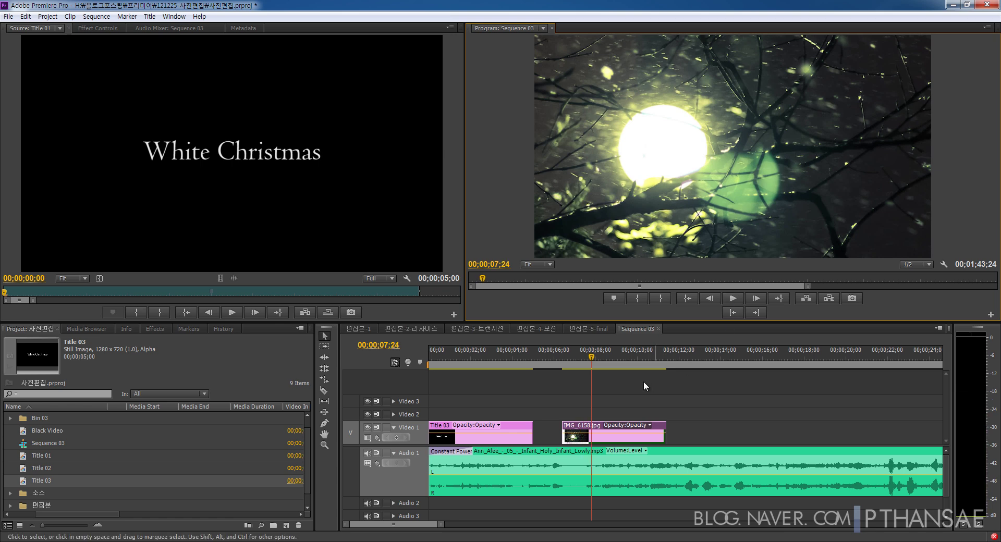
Move IMG_6158.jpg on Video 1 to start at 00;00;07;16 and extend Title 03 to meet it.
{"action": "left_click", "coordinate": [586, 359]}
{"action": "left_click_drag", "start_coordinate": [587, 362], "coordinate": [586, 362]}
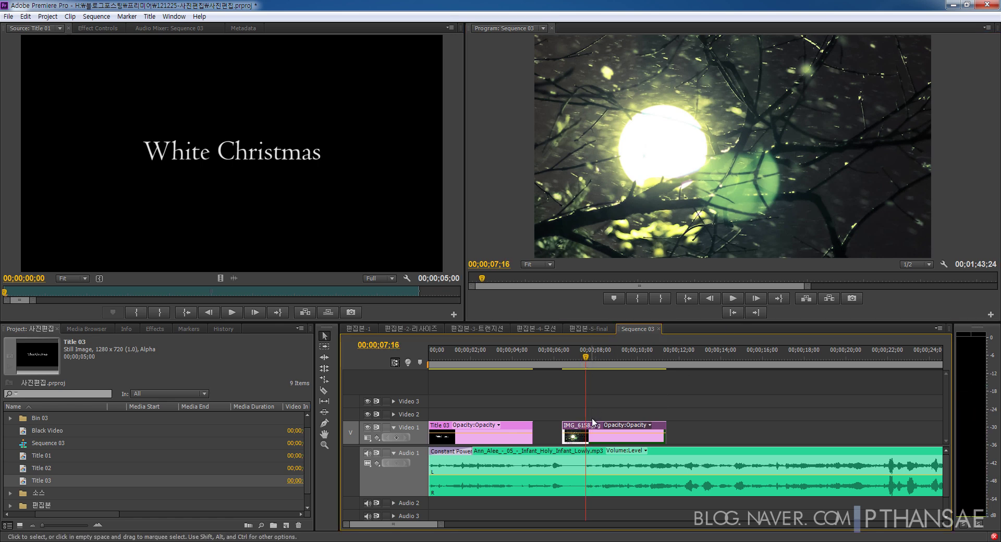
{"action": "left_click_drag", "start_coordinate": [617, 430], "coordinate": [641, 430]}
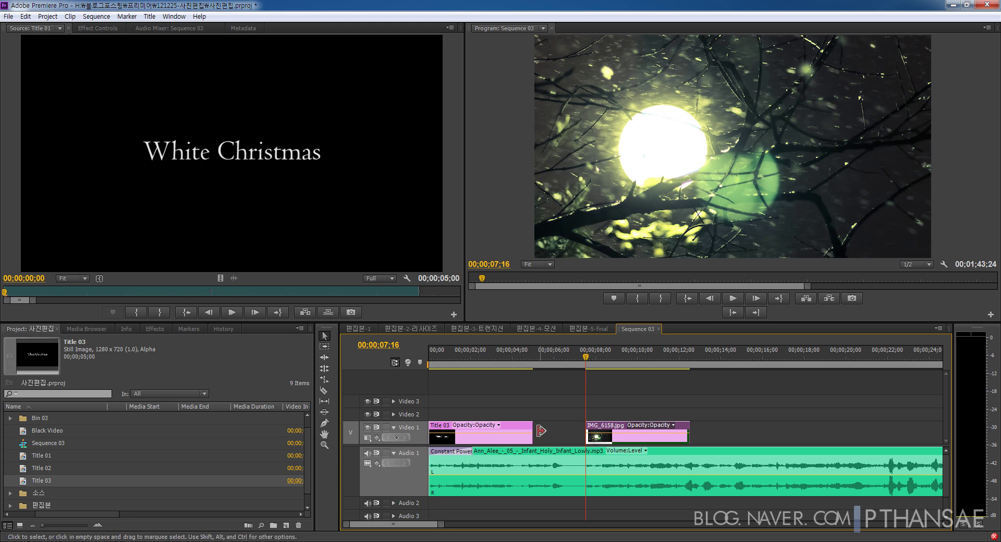
{"action": "left_click_drag", "start_coordinate": [528, 429], "coordinate": [583, 428]}
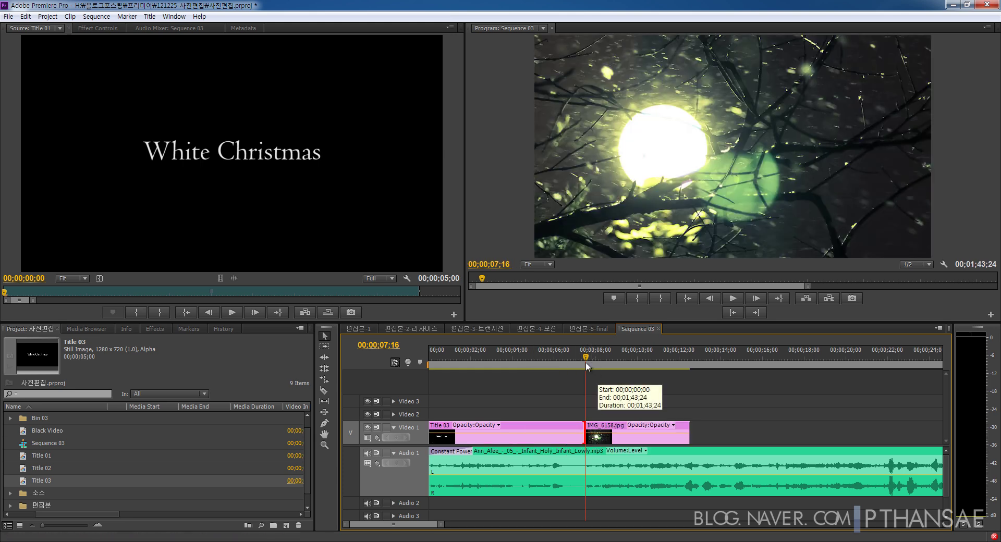
Listen to the music around the start of IMG_6158.jpg twice, ending with the playhead at 00;00;09;20.
{"action": "left_click", "coordinate": [731, 297]}
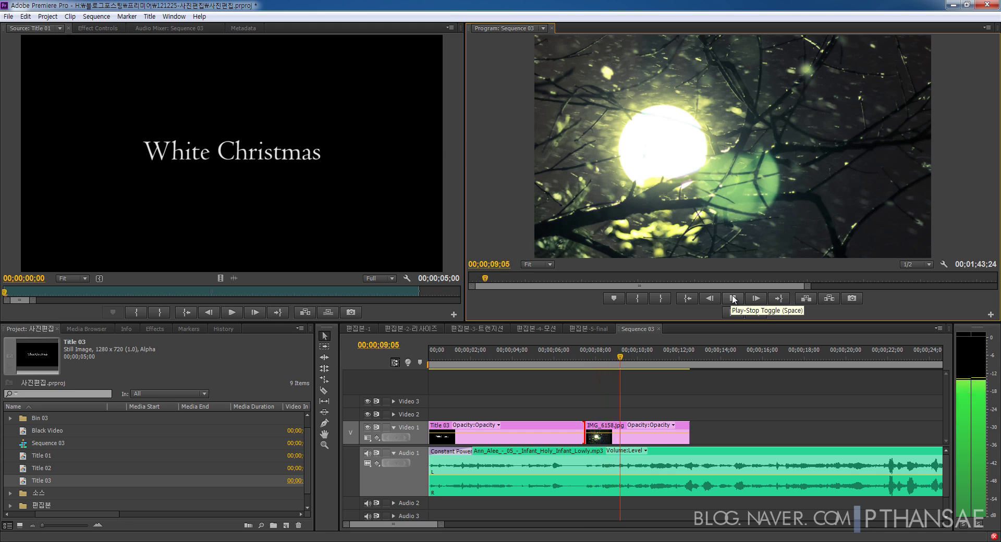
{"action": "left_click", "coordinate": [610, 365]}
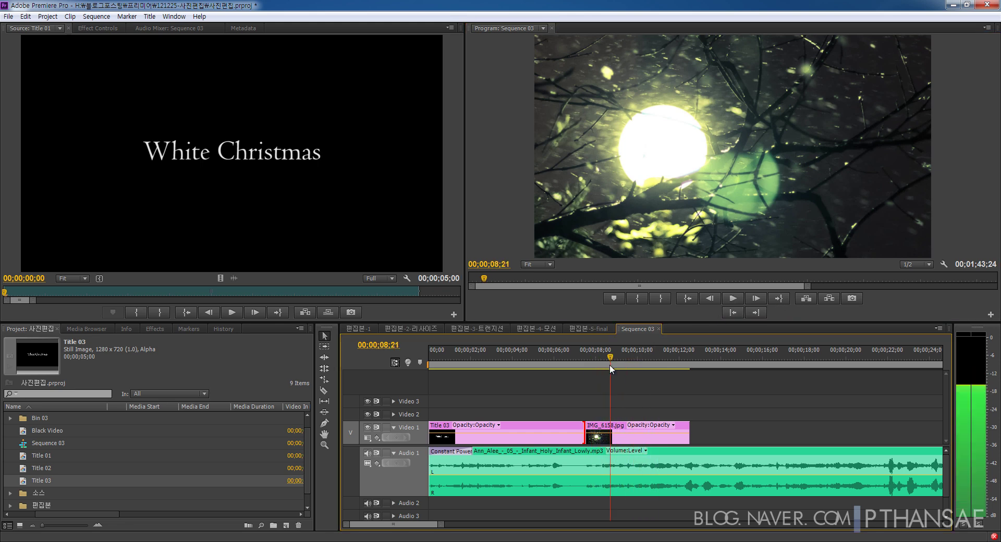
{"action": "left_click_drag", "start_coordinate": [627, 368], "coordinate": [577, 365]}
{"action": "key", "text": "space"}
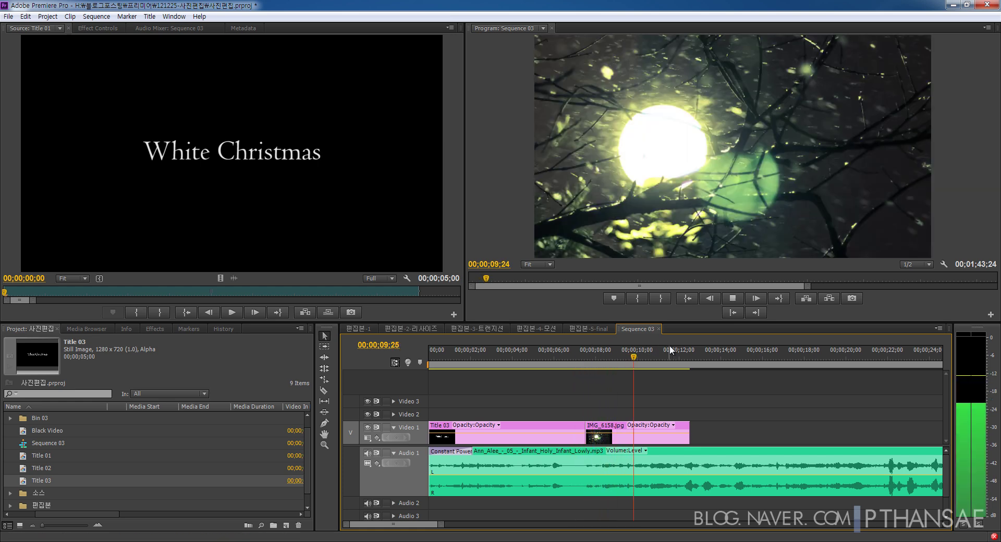
{"action": "key", "text": "space"}
{"action": "left_click_drag", "start_coordinate": [639, 358], "coordinate": [631, 365]}
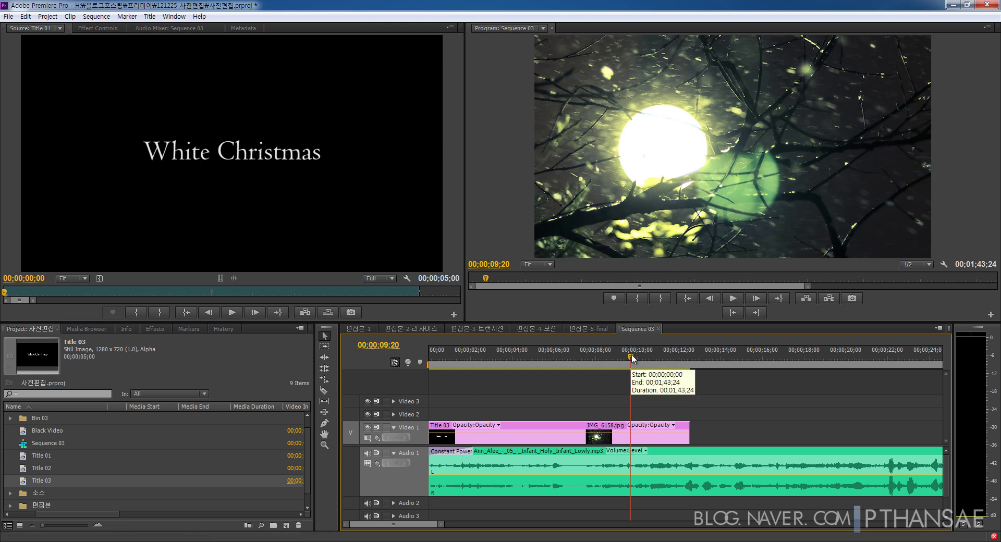
Play from 00;00;07;16 to 00;00;09;21 and place IMG_6156.jpg from the 소스 bin there on Video 1.
{"action": "left_click_drag", "start_coordinate": [628, 367], "coordinate": [585, 370]}
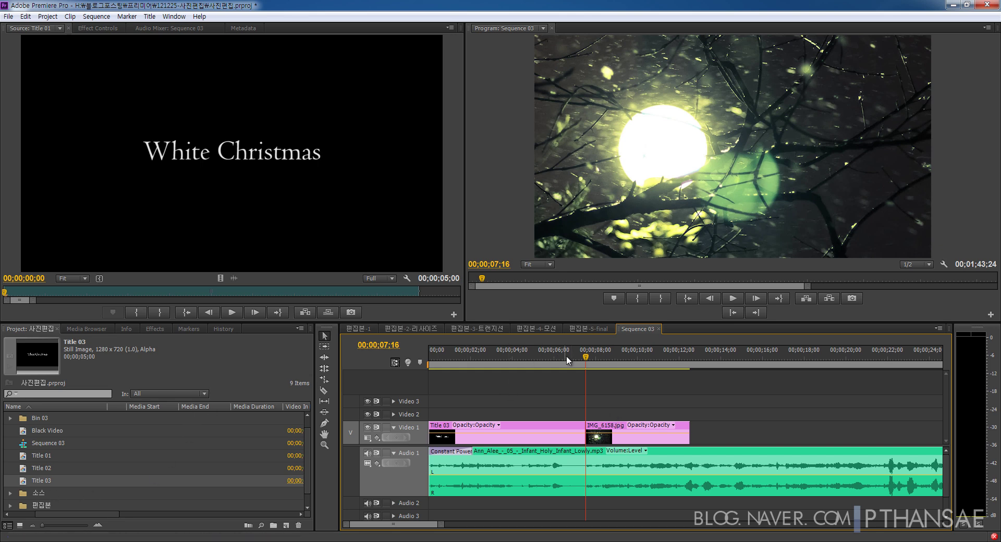
{"action": "left_click", "coordinate": [586, 360]}
{"action": "key", "text": "space"}
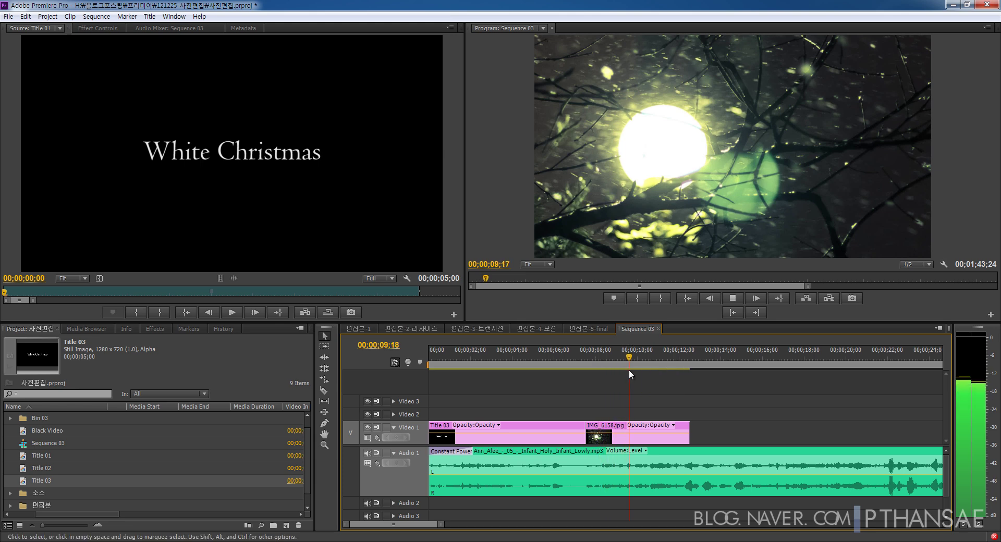
{"action": "key", "text": "space"}
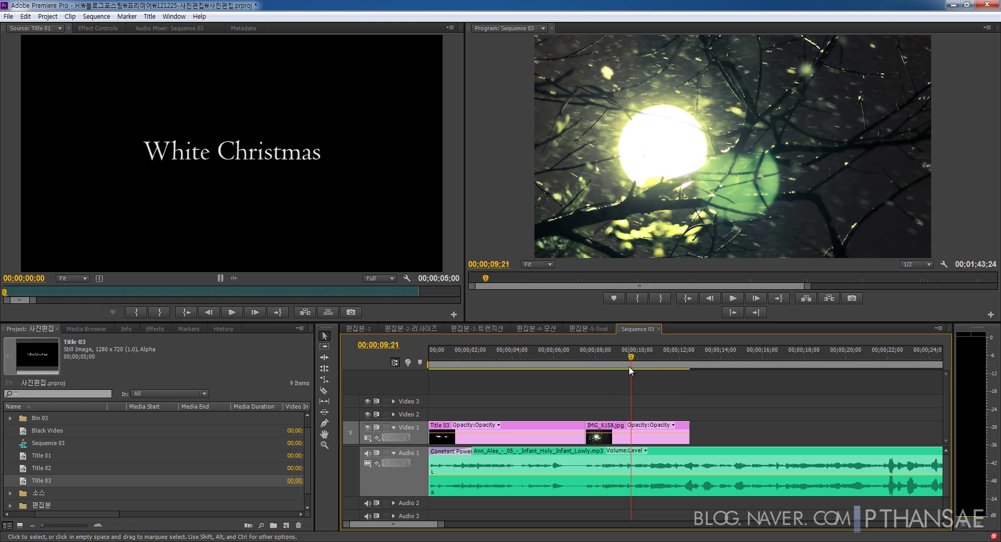
{"action": "double_click", "coordinate": [35, 495]}
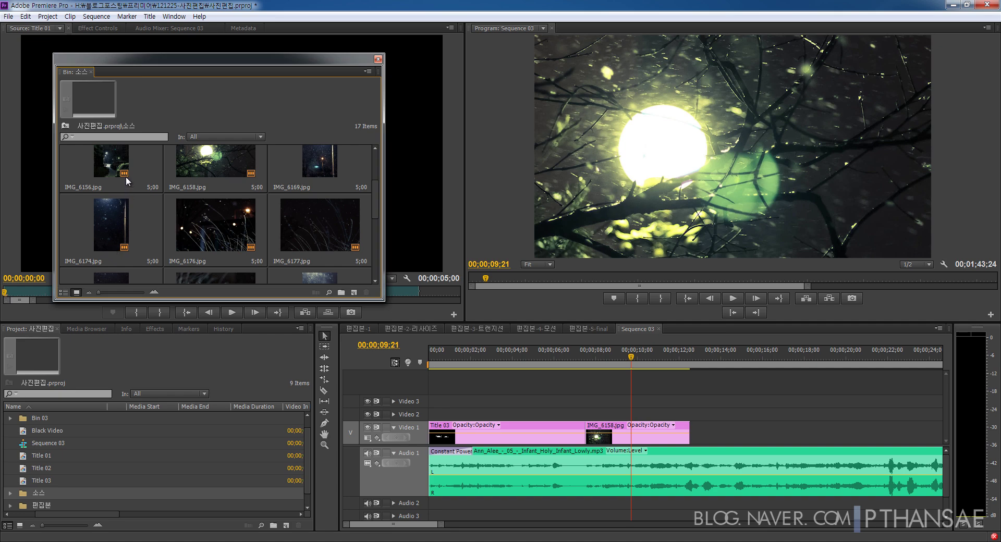
{"action": "left_click_drag", "start_coordinate": [126, 176], "coordinate": [639, 433]}
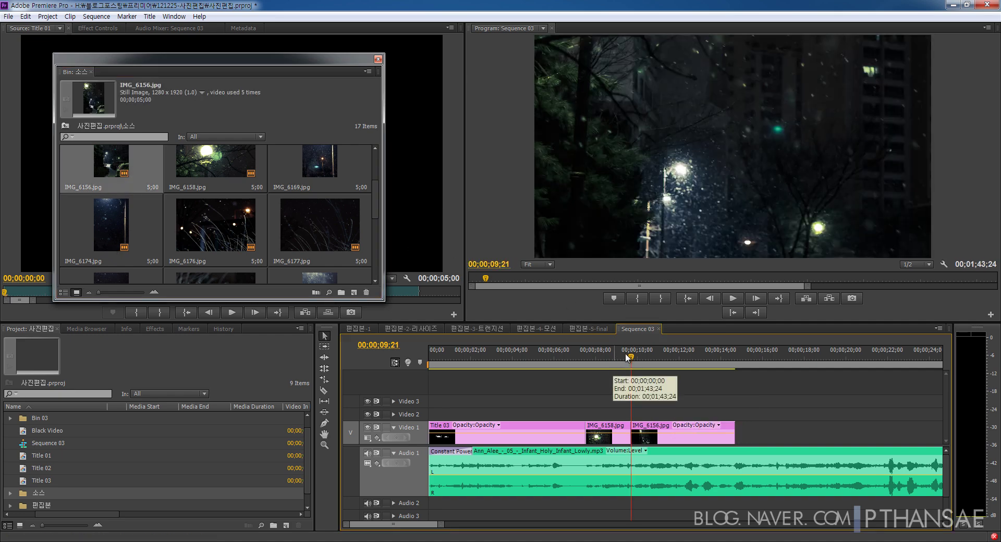
Play the sequence across the cut from IMG_6158.jpg to IMG_6156.jpg and stop at 00;00;12;05.
{"action": "left_click", "coordinate": [621, 357]}
{"action": "key", "text": "space"}
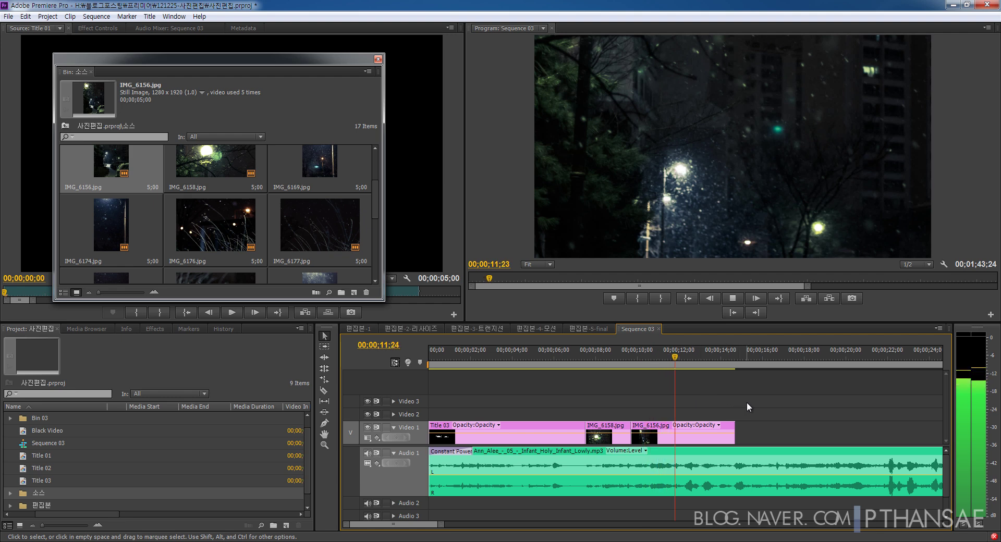
{"action": "key", "text": "space"}
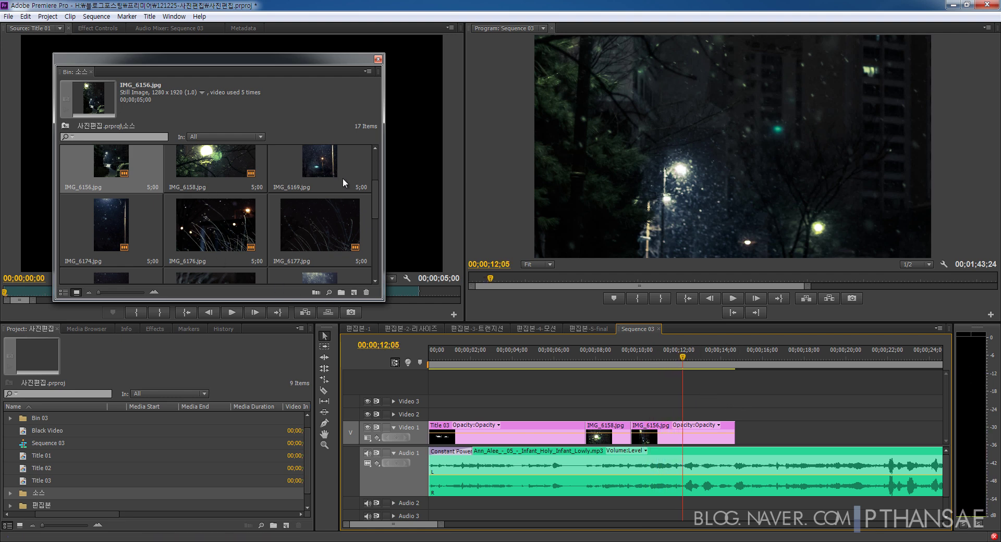
Place IMG_6169.jpg from the 소스 bin at 00;00;12;05 on Video 1 and play across its cut to 00;00;17;01.
{"action": "left_click_drag", "start_coordinate": [344, 183], "coordinate": [713, 401]}
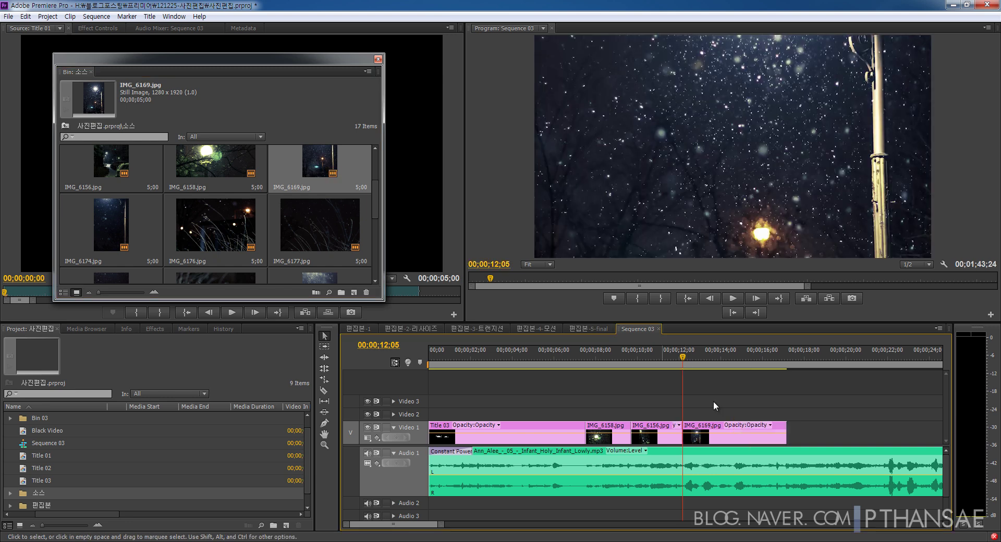
{"action": "left_click_drag", "start_coordinate": [683, 361], "coordinate": [657, 365]}
{"action": "key", "text": "space"}
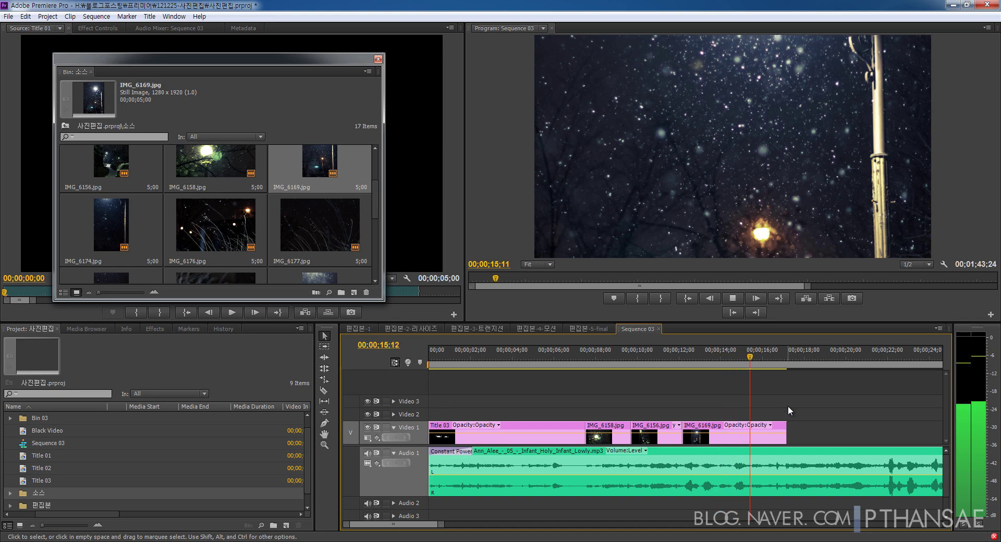
{"action": "key", "text": "space"}
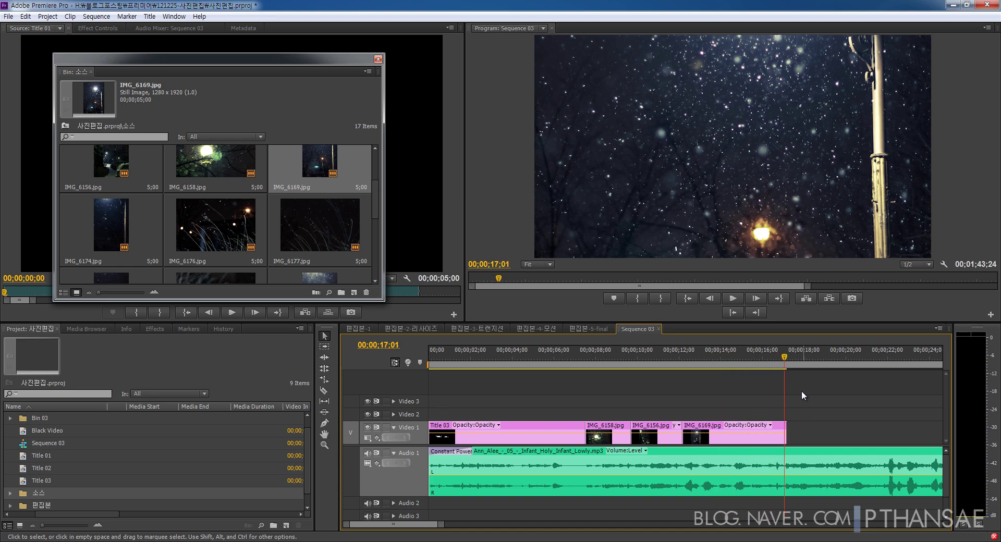
Place IMG_6176.jpg from the 소스 bin at 00;00;16;24 on Video 1 and play across its cut to 00;00;19;10.
{"action": "left_click_drag", "start_coordinate": [783, 366], "coordinate": [779, 366]}
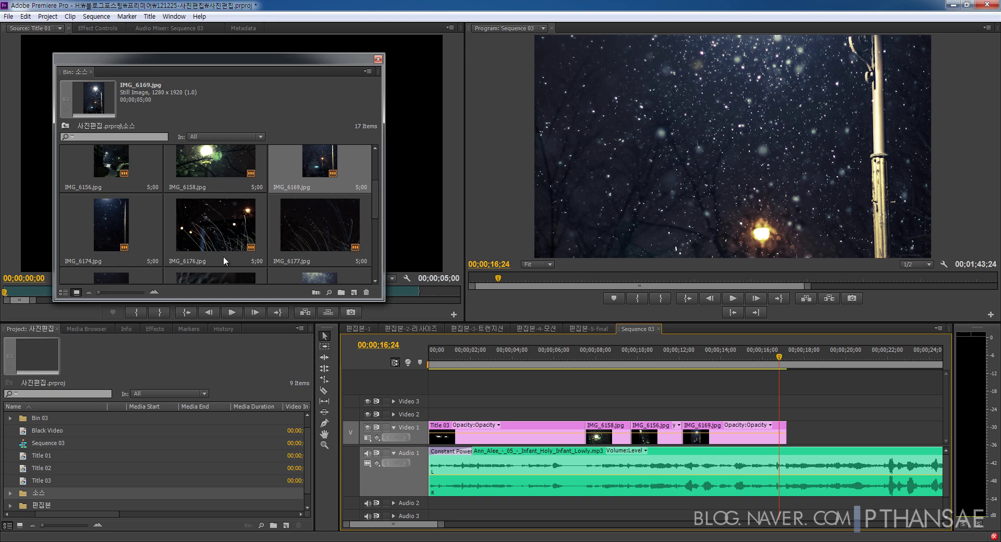
{"action": "left_click_drag", "start_coordinate": [223, 260], "coordinate": [769, 430]}
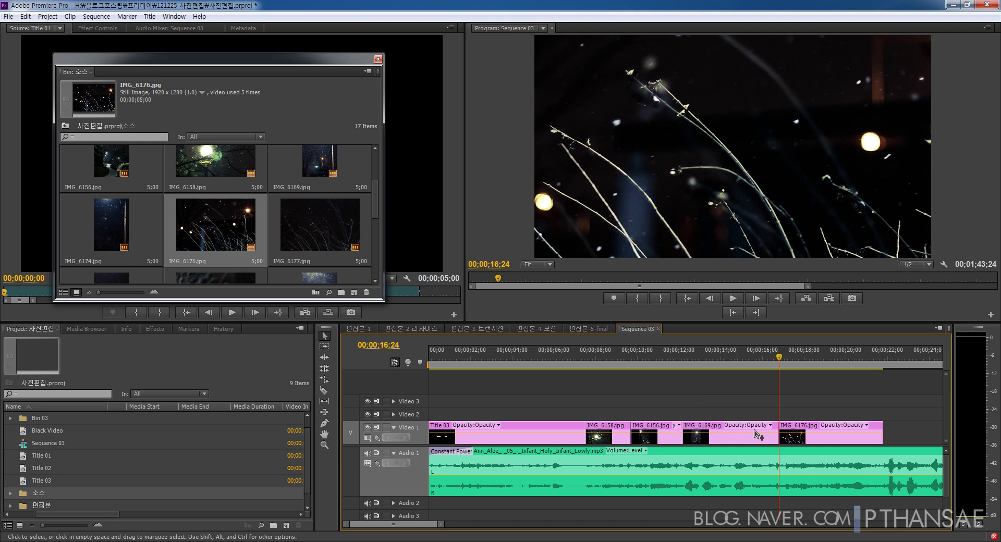
{"action": "left_click_drag", "start_coordinate": [778, 358], "coordinate": [764, 374]}
{"action": "key", "text": "space"}
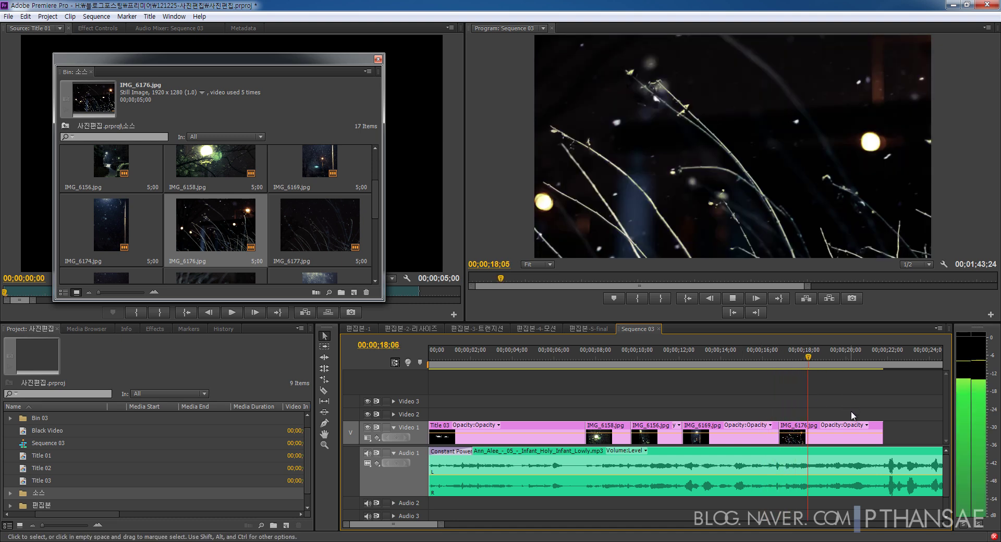
{"action": "key", "text": "space"}
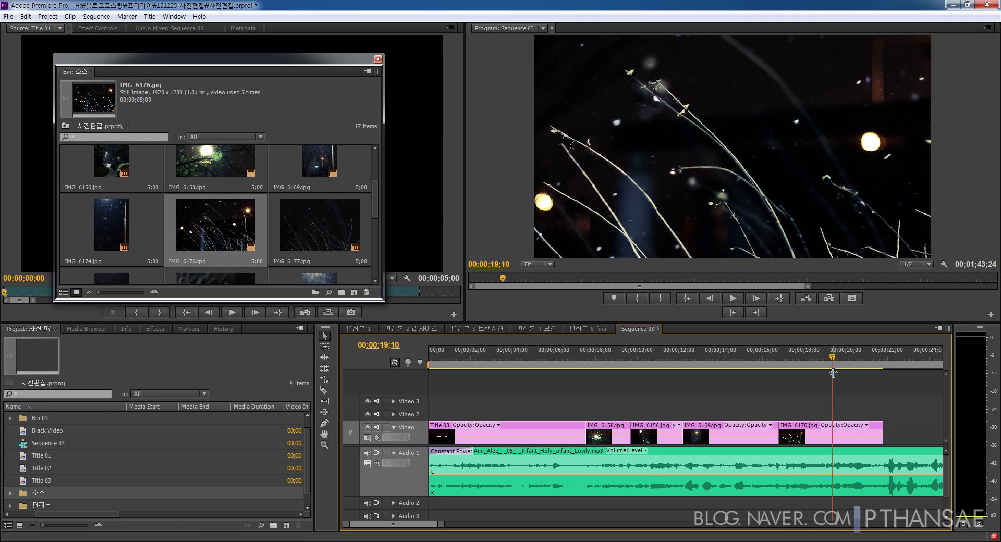
Place IMG_6184.jpg from the 소스 bin at 00;00;19;03 on Video 1 and play on to 00;00;21;26.
{"action": "left_click", "coordinate": [827, 351]}
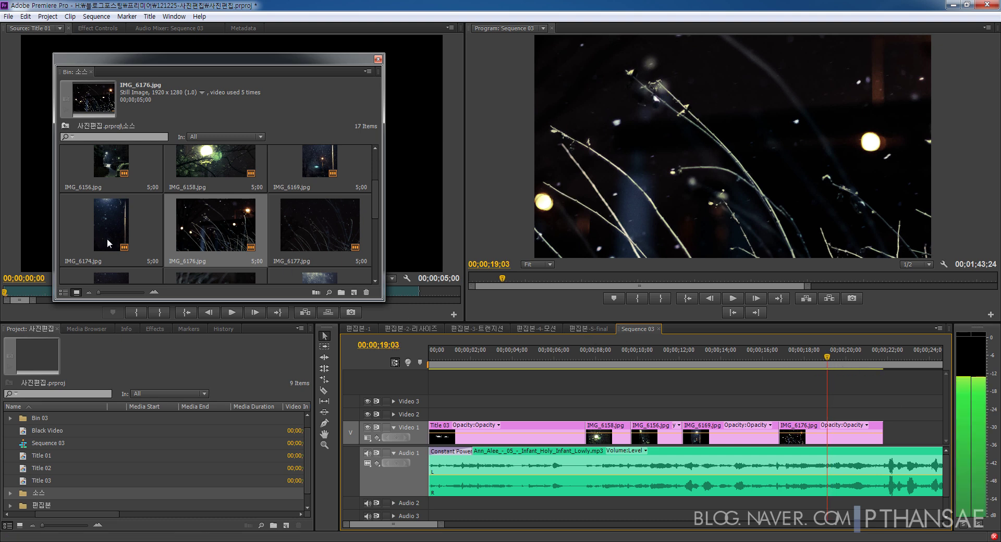
{"action": "key", "text": "Down"}
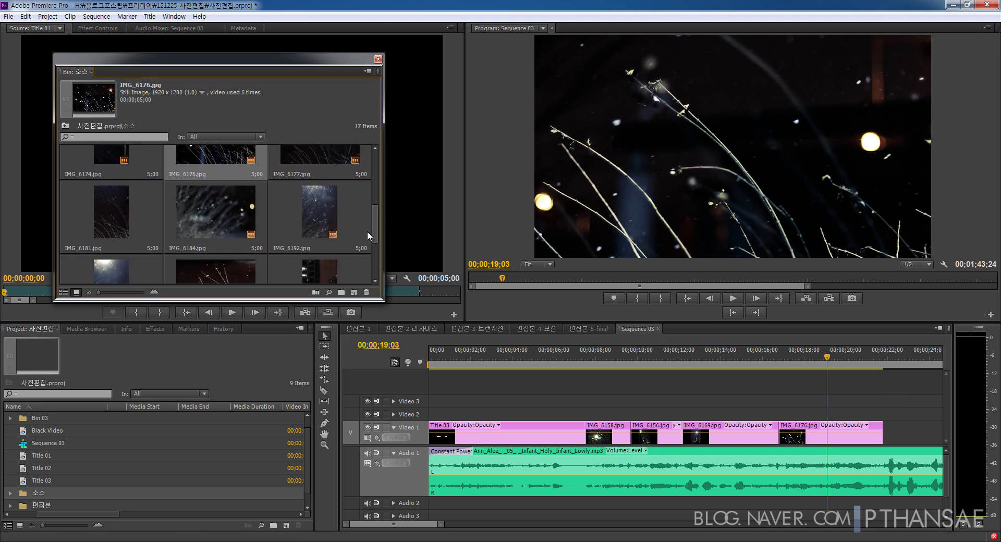
{"action": "left_click_drag", "start_coordinate": [374, 268], "coordinate": [834, 428]}
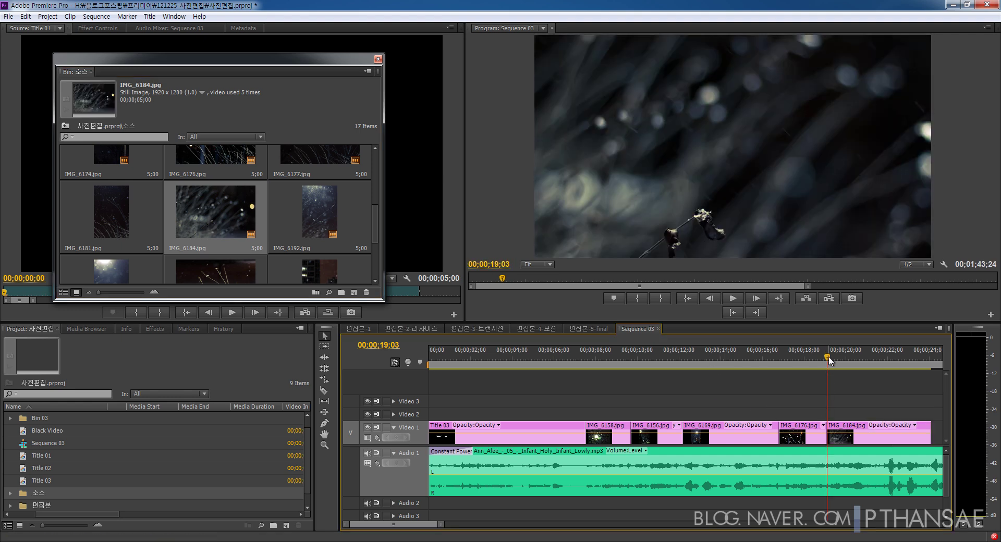
{"action": "key", "text": "space"}
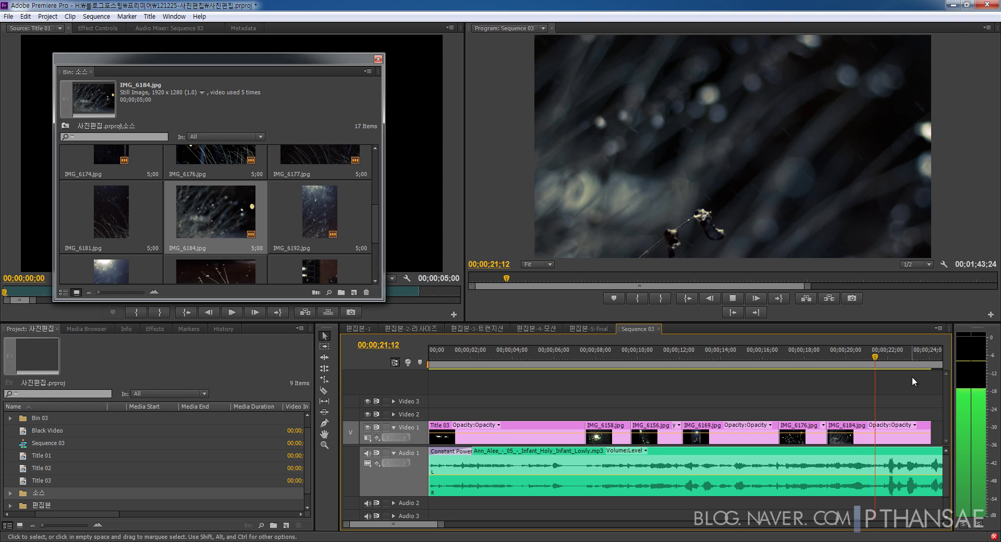
{"action": "key", "text": "space"}
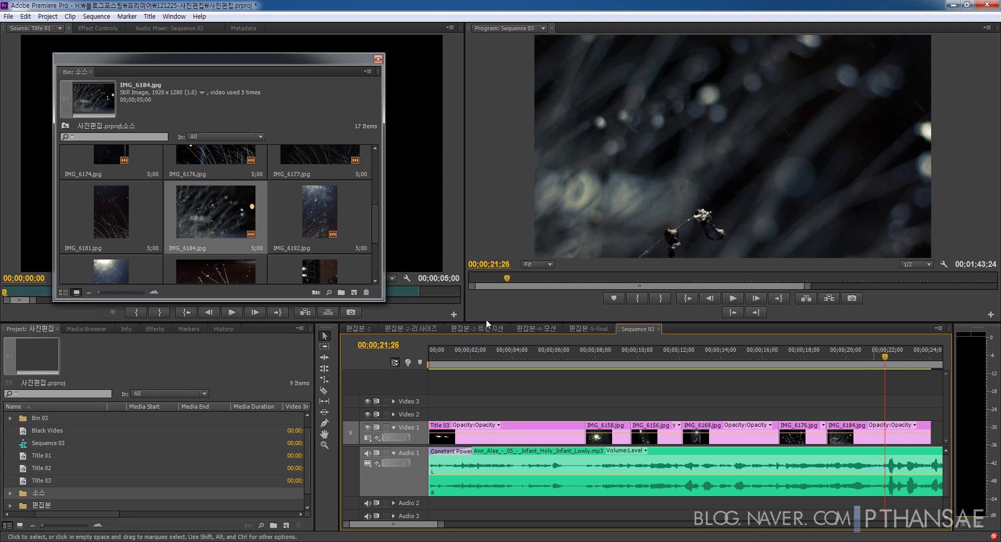
Place IMG_6194.jpg at 00;00;21;26 on Video 1, and after listening to the music trim its end to 00;00;25;28.
{"action": "scroll", "coordinate": [374, 236], "scroll_direction": "down", "scroll_amount": 2}
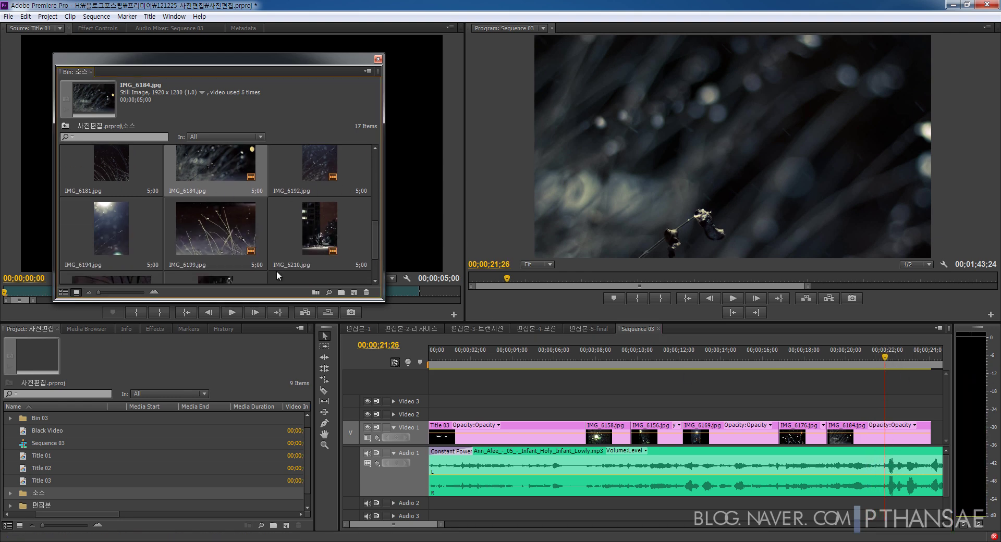
{"action": "left_click_drag", "start_coordinate": [116, 232], "coordinate": [886, 433]}
{"action": "key", "text": "space"}
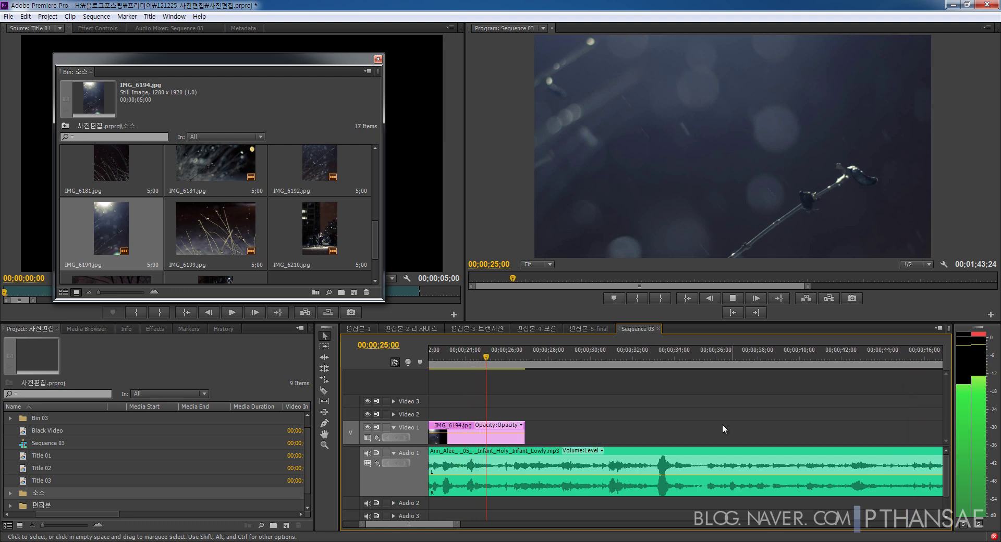
{"action": "key", "text": "space"}
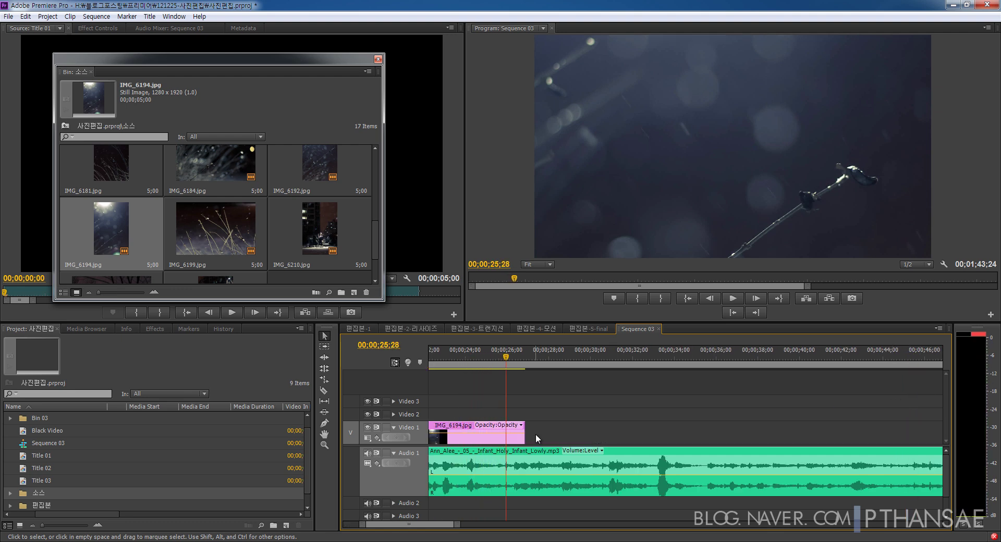
{"action": "left_click_drag", "start_coordinate": [513, 429], "coordinate": [506, 429]}
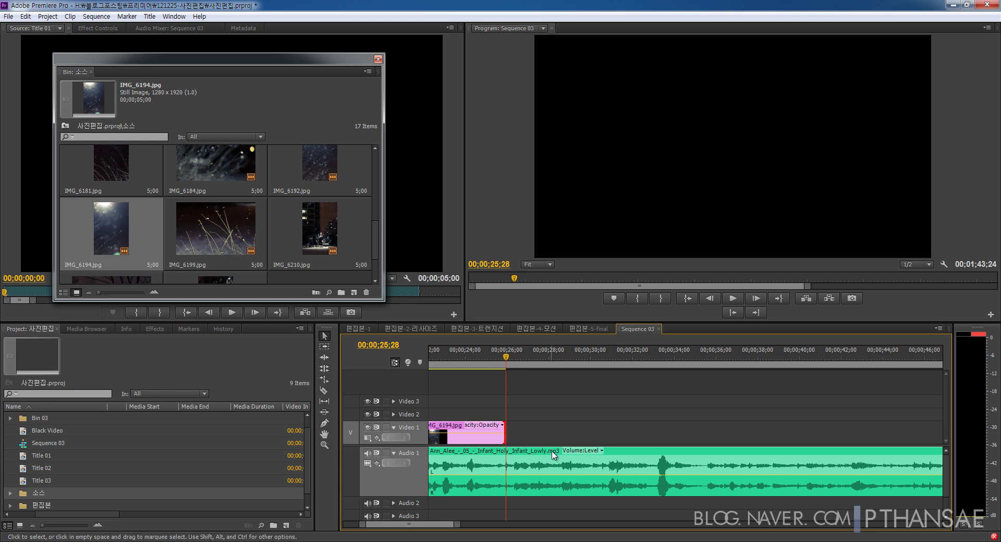
Close the 소스 bin and show the effect controls of the IMG_6158.jpg clip with the playhead at 00;00;09;03.
{"action": "key", "text": "minus"}
{"action": "key", "text": "minus"}
{"action": "key", "text": "minus"}
{"action": "key", "text": "equal"}
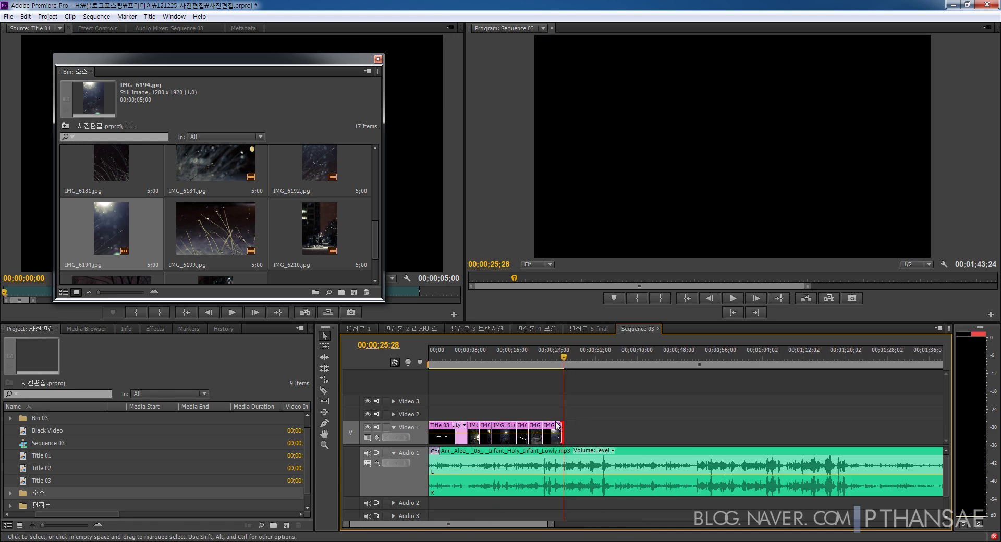
{"action": "left_click", "coordinate": [463, 365]}
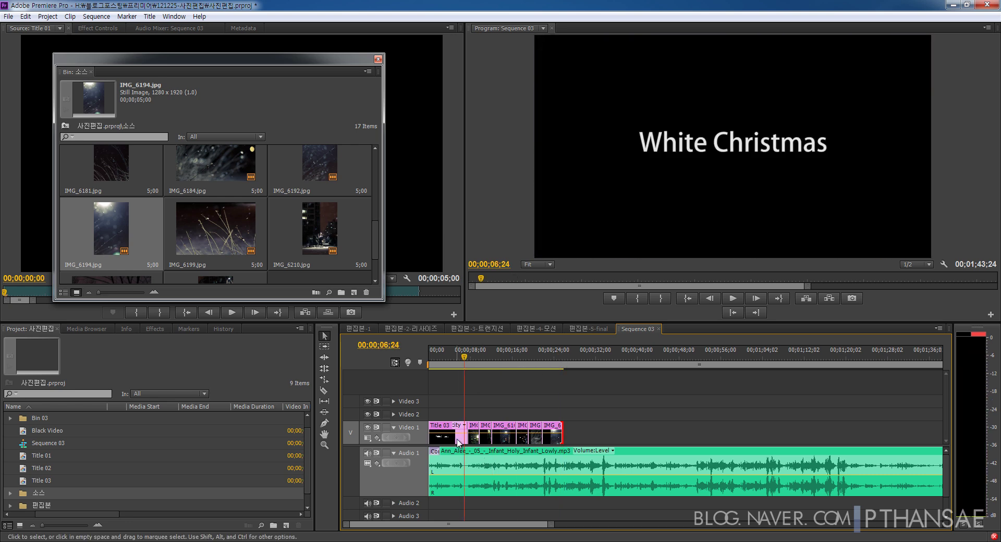
{"action": "left_click", "coordinate": [475, 365]}
{"action": "left_click", "coordinate": [471, 430]}
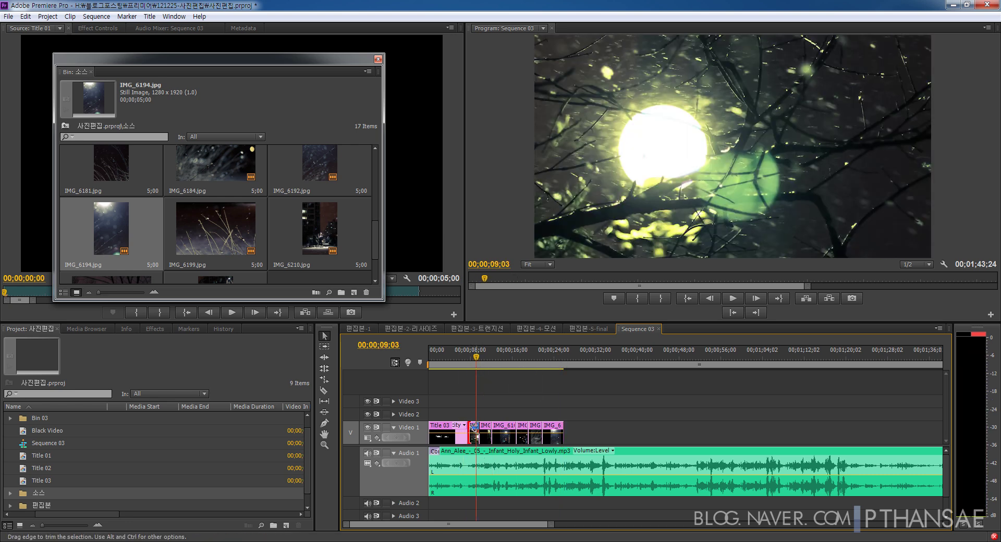
{"action": "key", "text": "equal"}
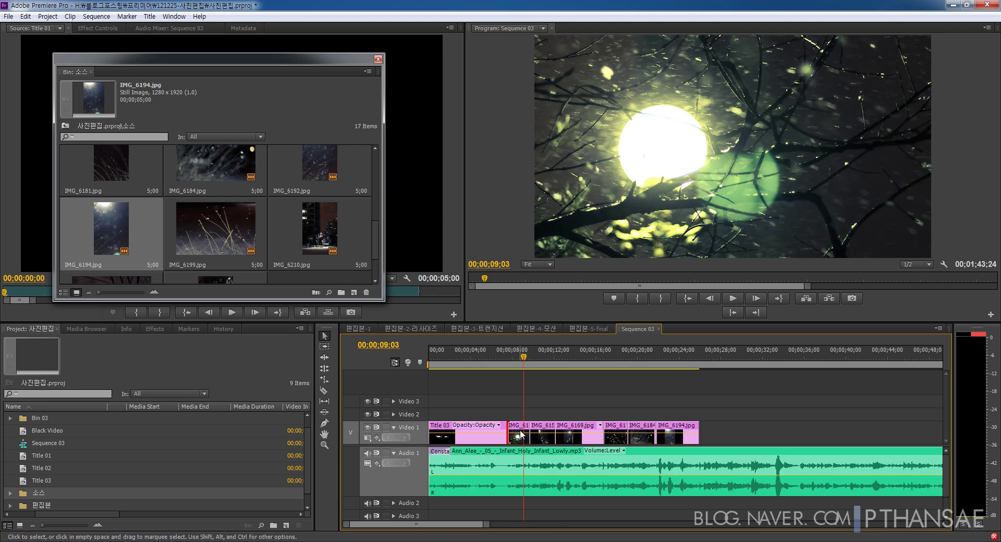
{"action": "left_click", "coordinate": [378, 59]}
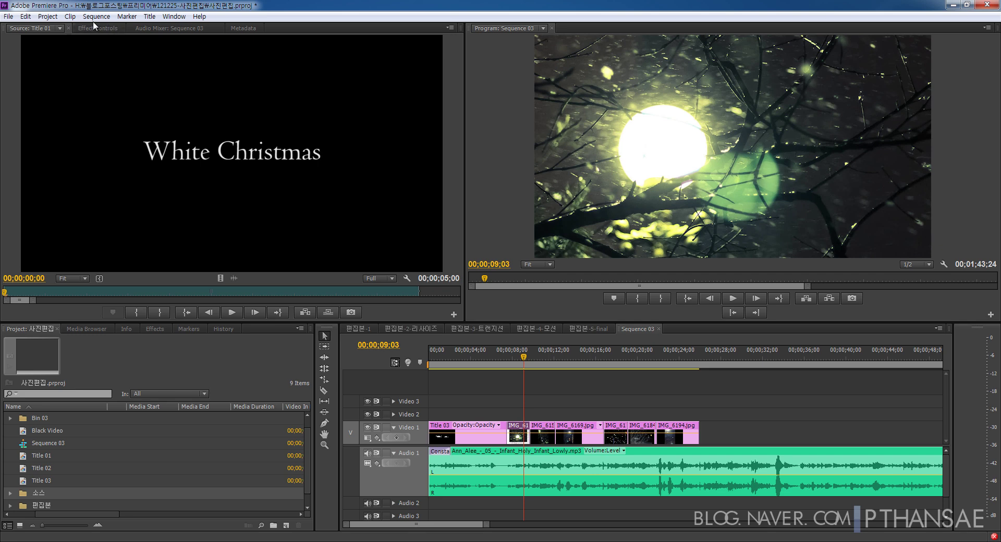
{"action": "left_click", "coordinate": [107, 29]}
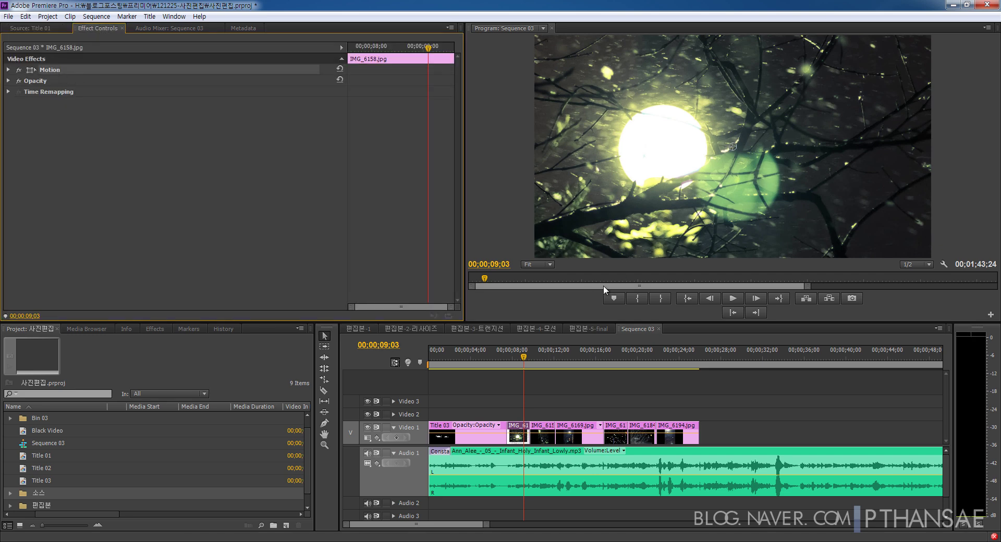
Set the program preview zoom to 25% and play the photo cuts from 00;00;07;01, ending with the playhead at 00;00;13;27.
{"action": "left_click", "coordinate": [536, 264]}
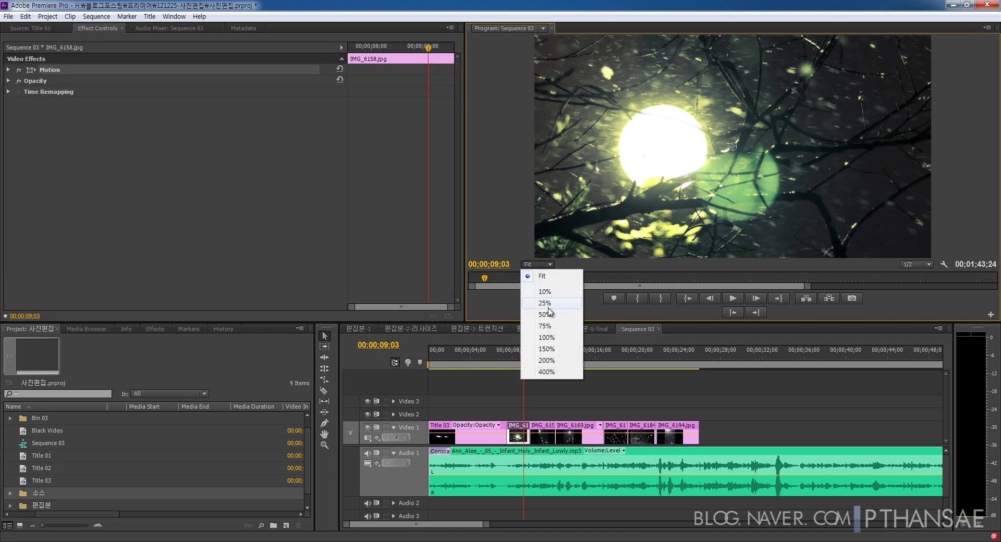
{"action": "left_click", "coordinate": [545, 303]}
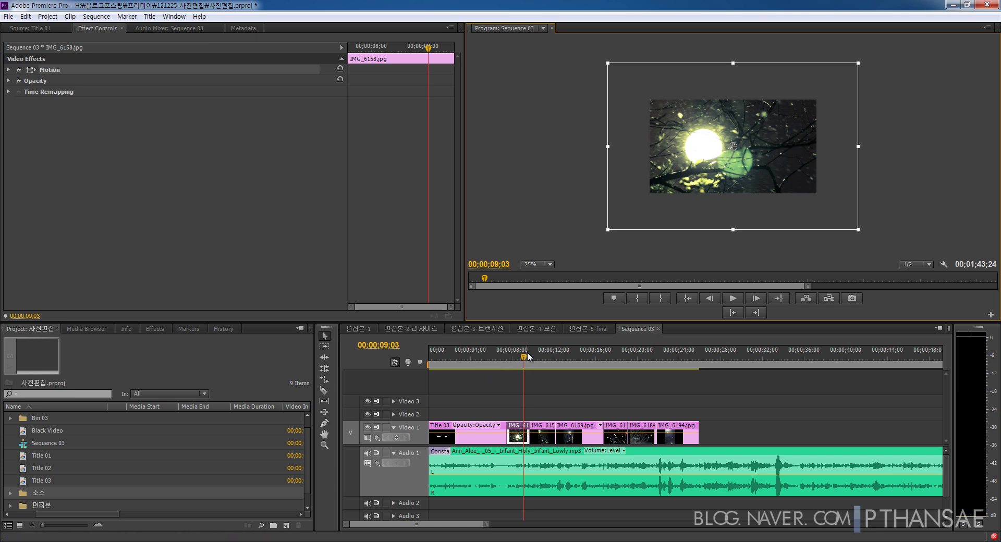
{"action": "left_click_drag", "start_coordinate": [521, 362], "coordinate": [502, 367]}
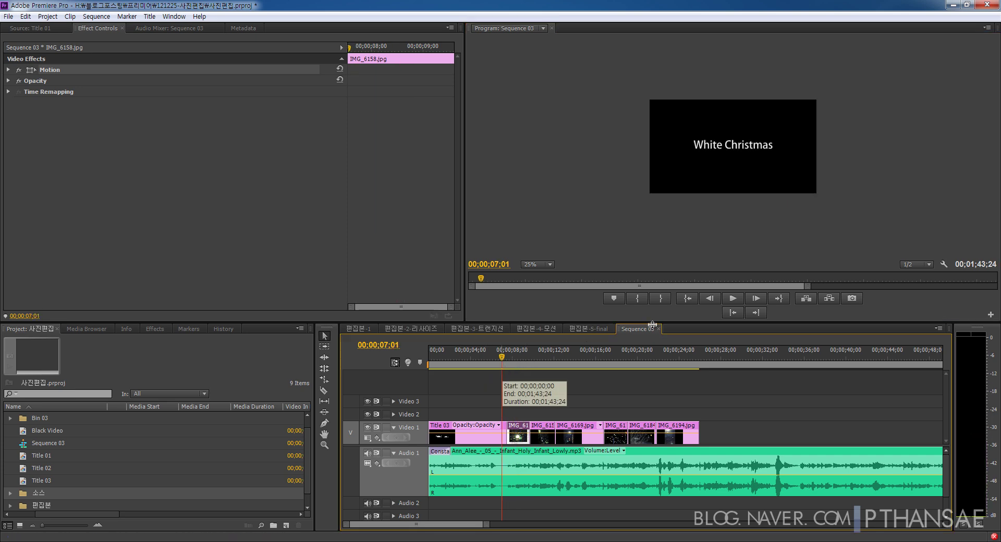
{"action": "key", "text": "space"}
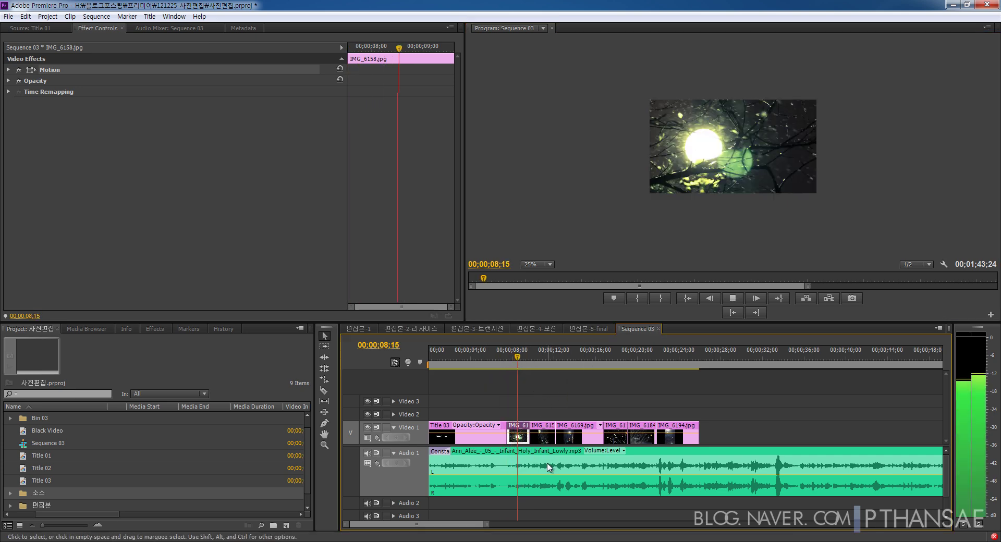
{"action": "key", "text": "space"}
{"action": "key", "text": "space"}
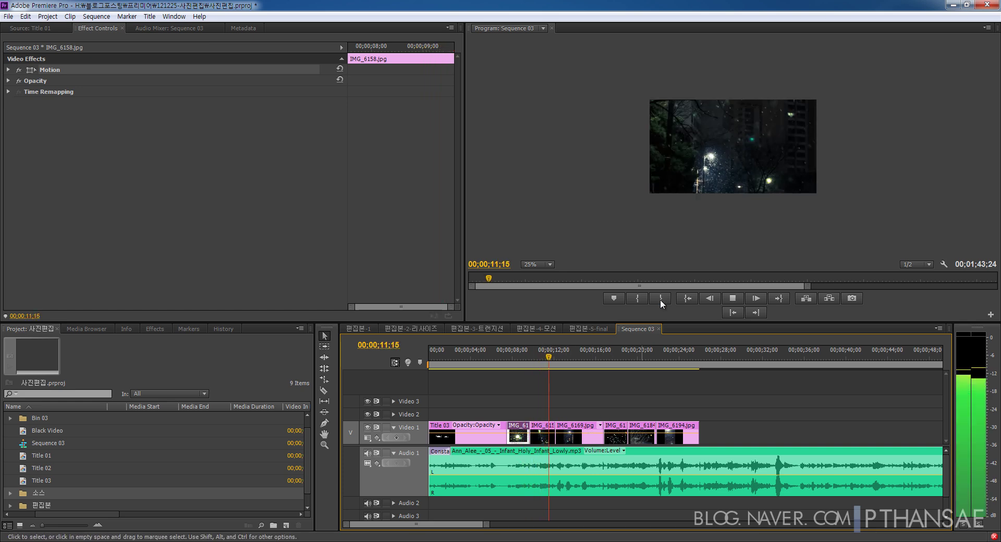
{"action": "key", "text": "space"}
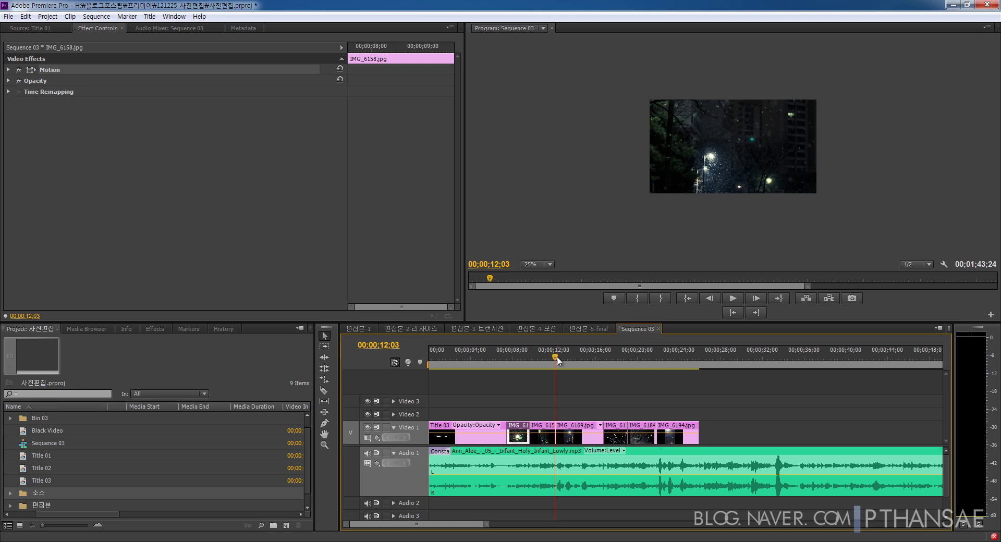
{"action": "left_click_drag", "start_coordinate": [557, 360], "coordinate": [573, 360]}
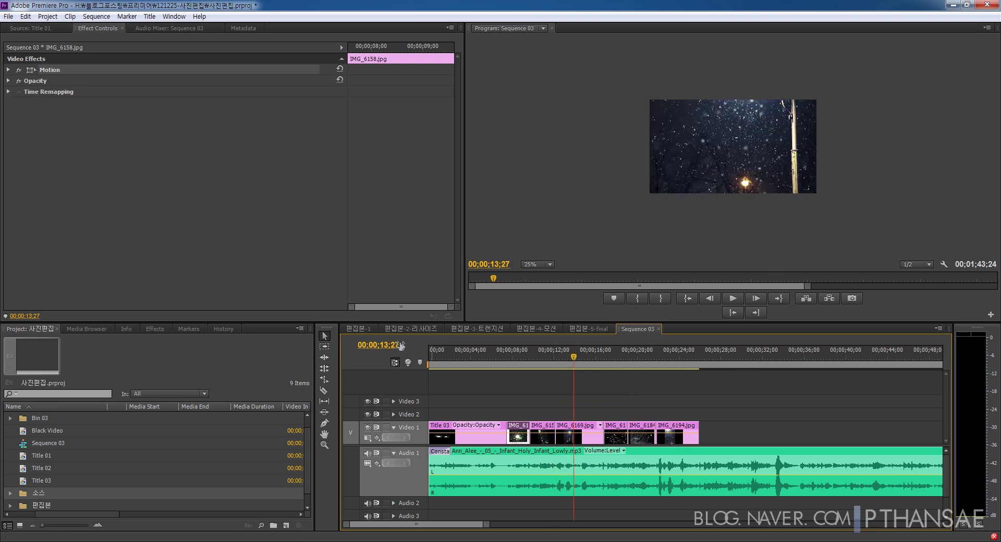
Open the 편집본-1 sequence with the playhead at 00;00;06;09 and set its program preview zoom to Fit.
{"action": "left_click", "coordinate": [364, 328]}
{"action": "key", "text": "minus"}
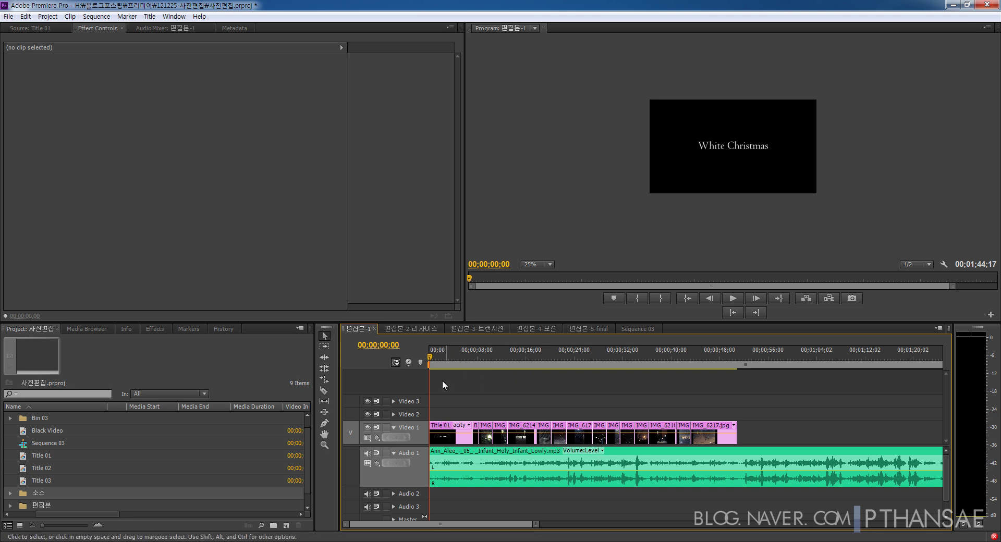
{"action": "left_click", "coordinate": [444, 358]}
{"action": "left_click_drag", "start_coordinate": [451, 363], "coordinate": [467, 361]}
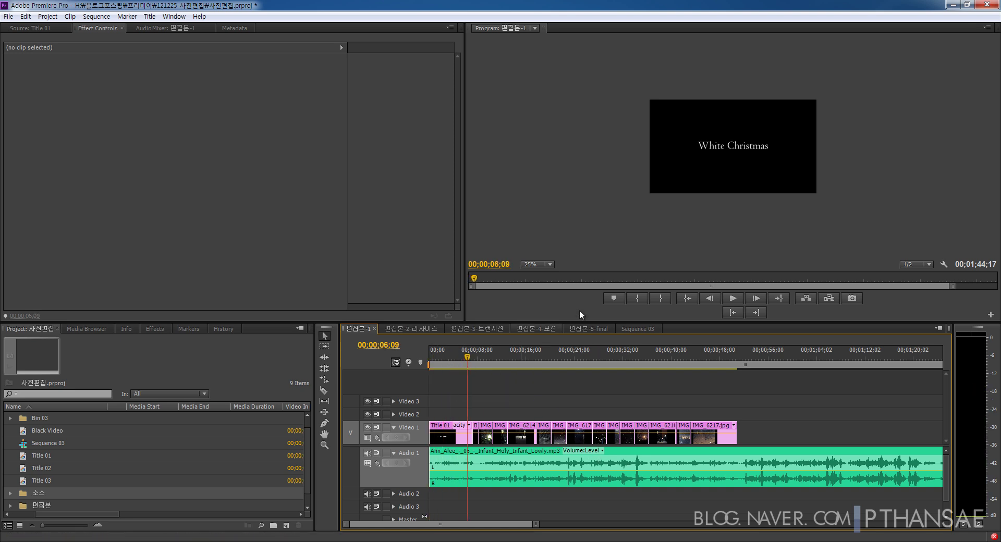
{"action": "left_click", "coordinate": [542, 265]}
{"action": "left_click", "coordinate": [555, 281]}
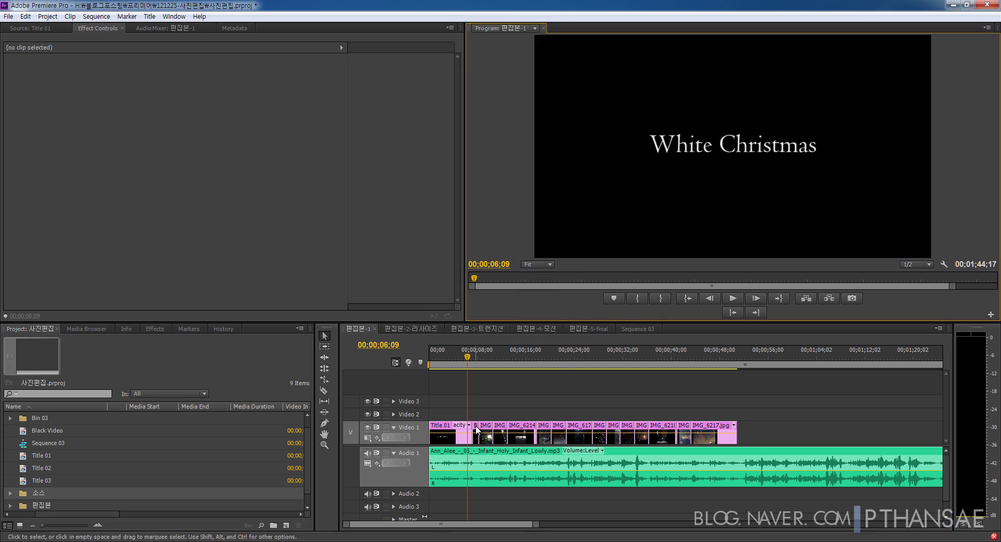
Play 편집본-1 from 00;00;06;09 to 00;00;21;21 and select the IMG_6199.jpg clip there on Video 1.
{"action": "key", "text": "space"}
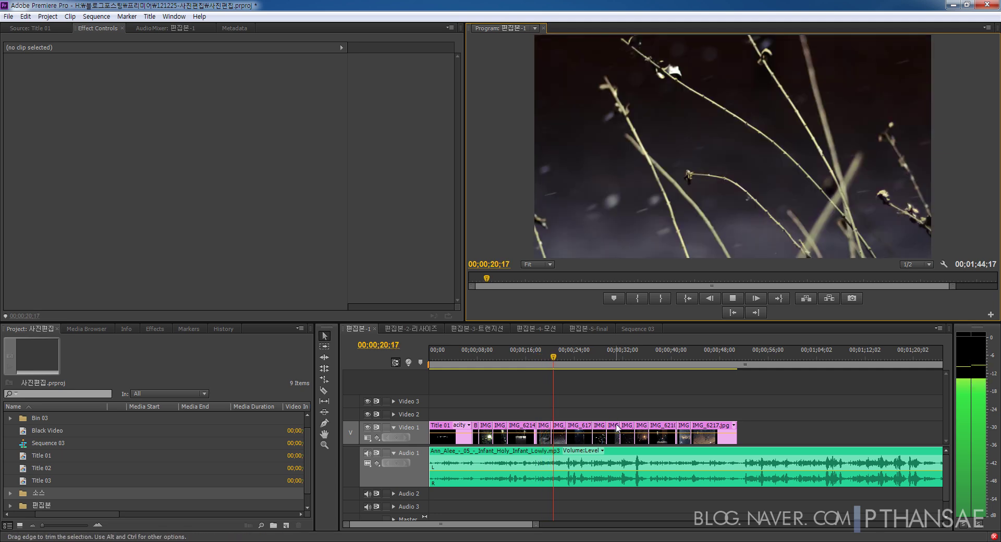
{"action": "key", "text": "space"}
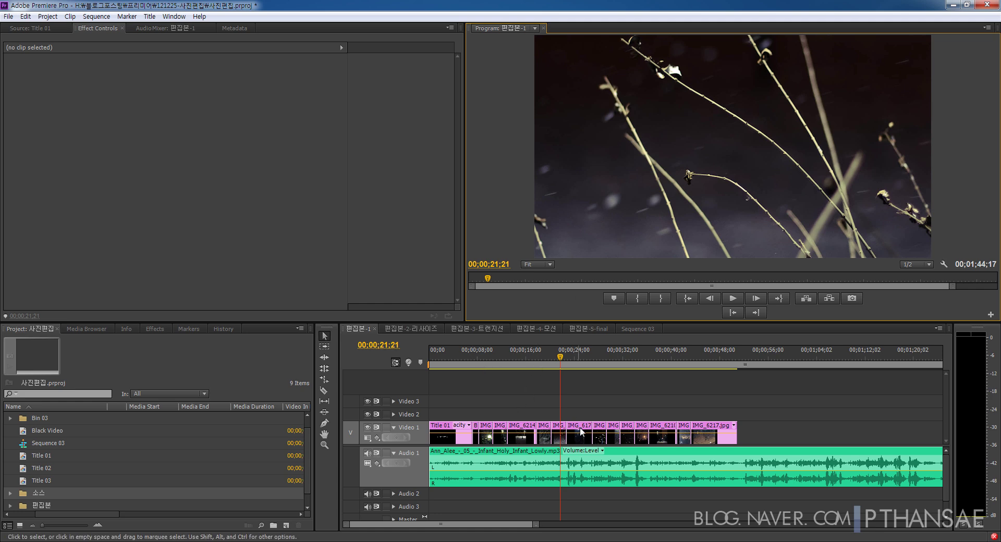
{"action": "left_click", "coordinate": [562, 428]}
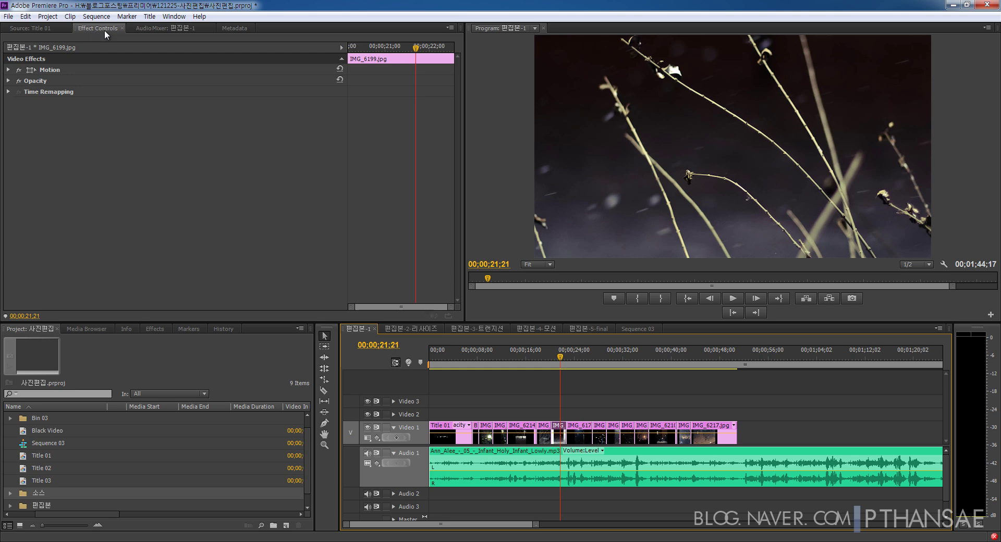
Expand and select the Motion effect of IMG_6199.jpg and set the program preview zoom to 25%.
{"action": "left_click", "coordinate": [8, 70]}
{"action": "left_click", "coordinate": [45, 71]}
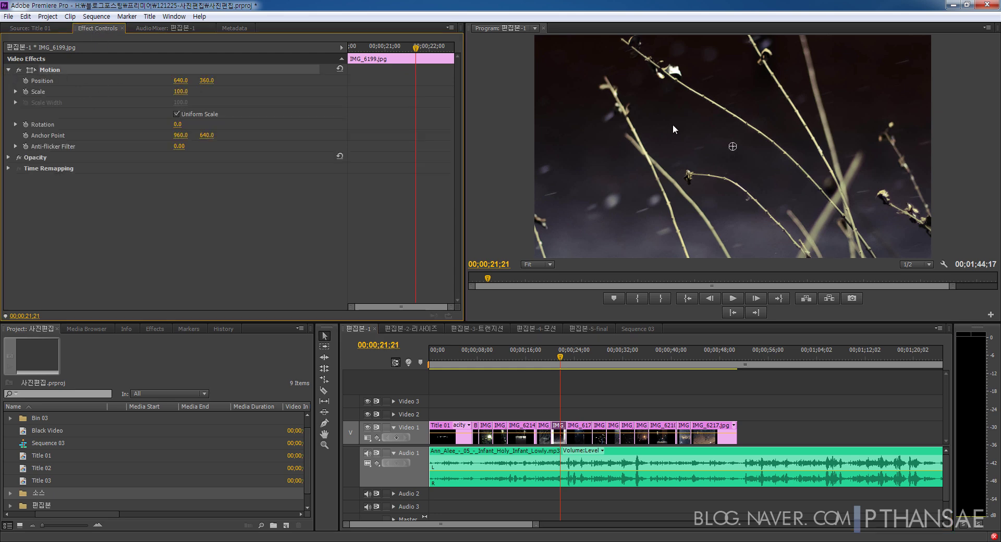
{"action": "left_click", "coordinate": [537, 264]}
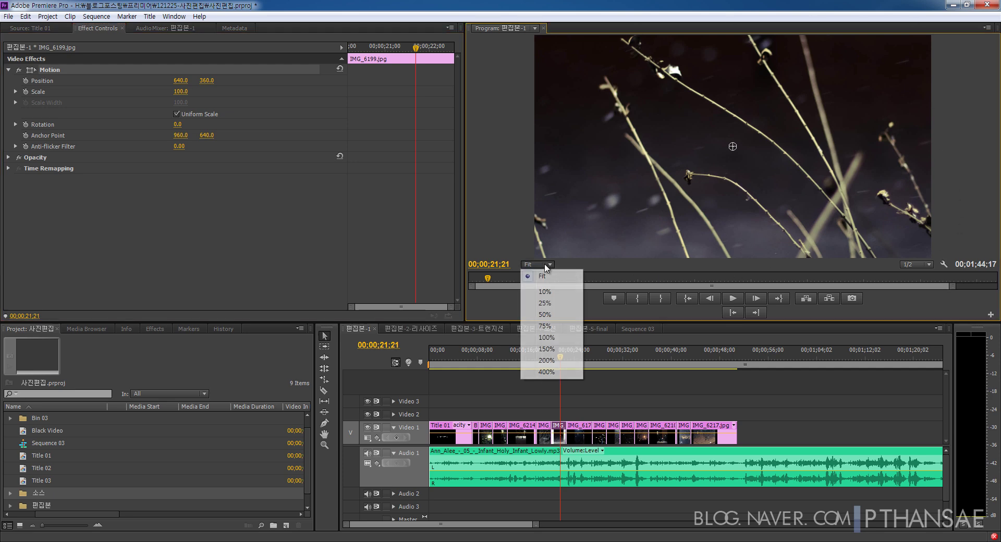
{"action": "left_click", "coordinate": [545, 303]}
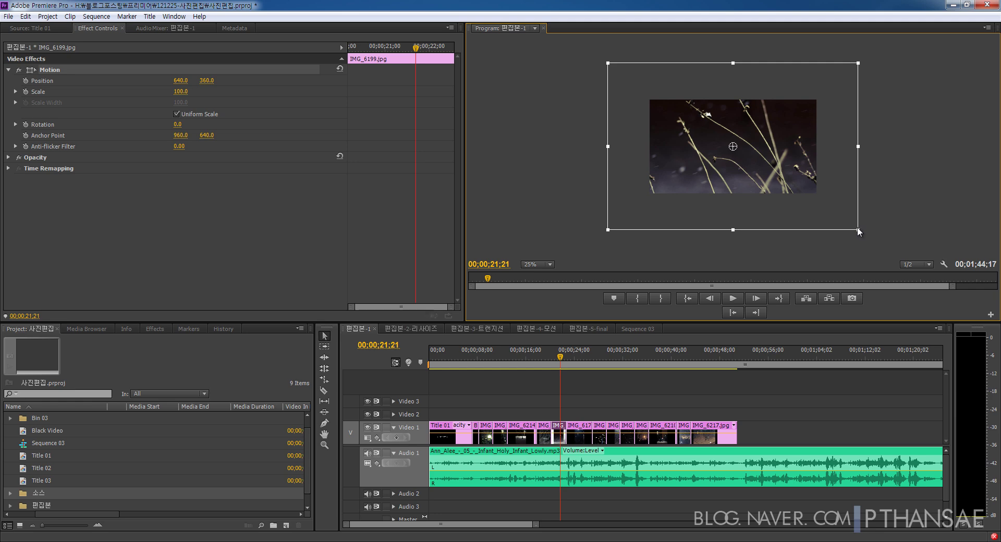
Scale IMG_6199.jpg down to 67.5 by its outline in the preview, undoing the trial rotation and move.
{"action": "left_click_drag", "start_coordinate": [858, 231], "coordinate": [840, 243]}
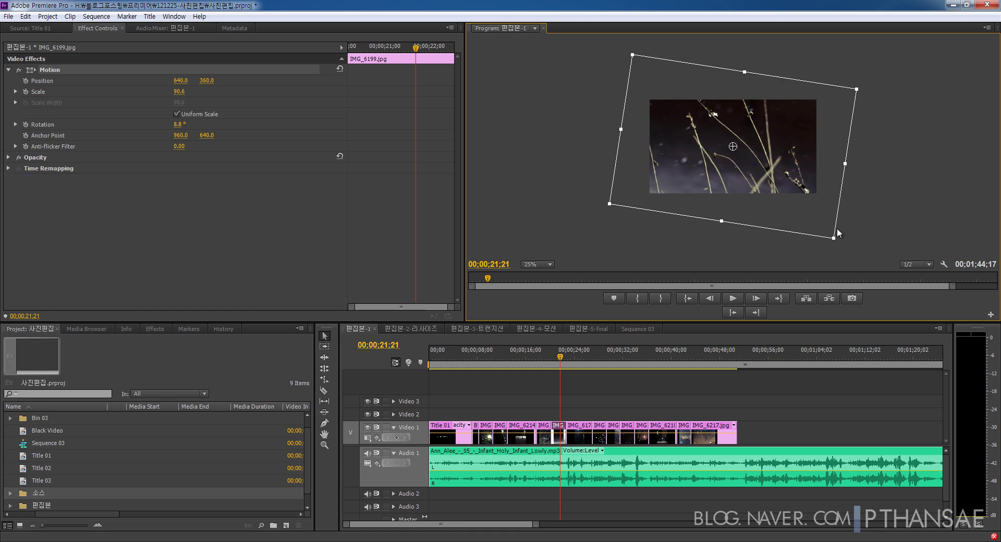
{"action": "key", "text": "ctrl+z"}
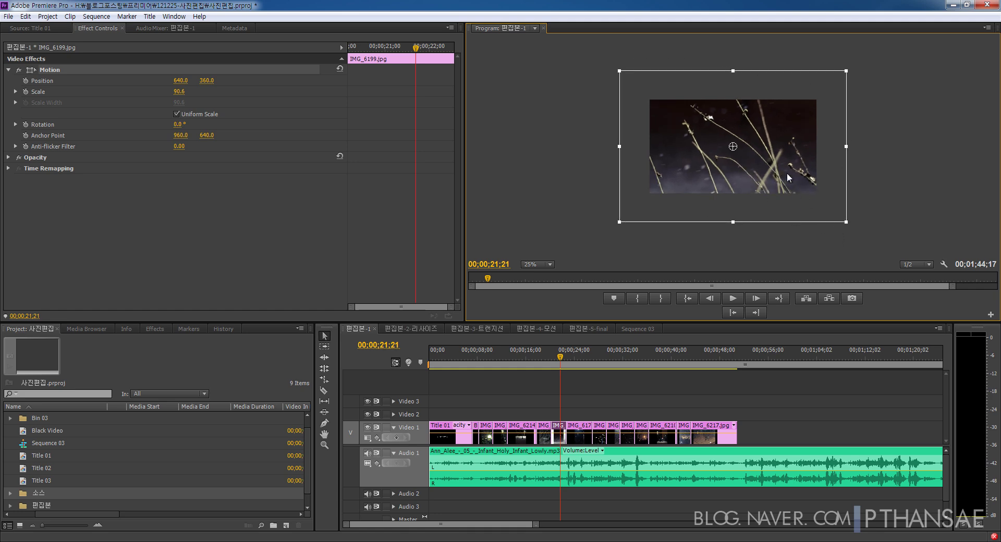
{"action": "mouse_move", "coordinate": [781, 166]}
{"action": "left_mouse_down"}
{"action": "mouse_move", "coordinate": [788, 100]}
{"action": "mouse_move", "coordinate": [827, 171]}
{"action": "mouse_move", "coordinate": [734, 162]}
{"action": "mouse_move", "coordinate": [768, 168]}
{"action": "left_mouse_up"}
{"action": "key", "text": "ctrl+z"}
{"action": "left_click_drag", "start_coordinate": [845, 222], "coordinate": [817, 203]}
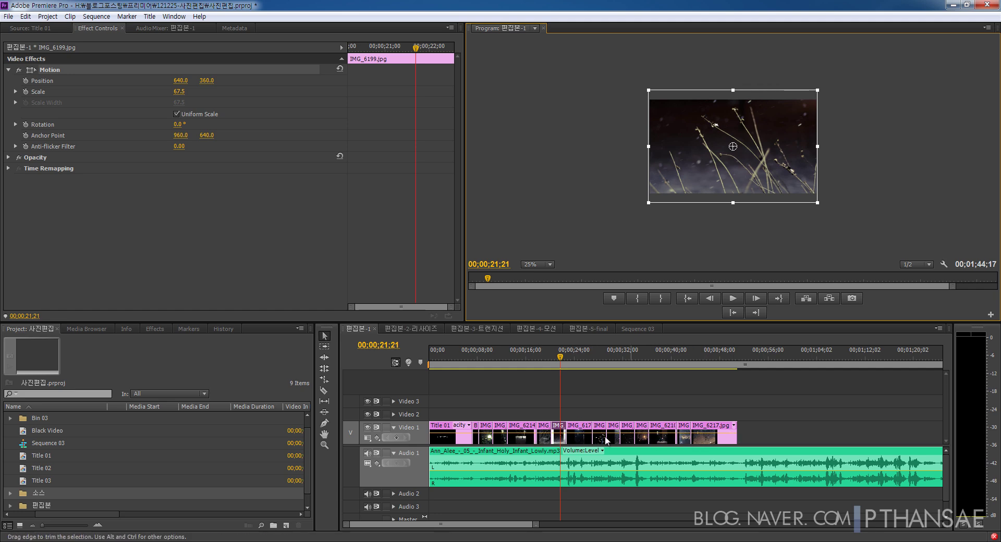
Open the 편집본-2-리사이즈 sequence, set its preview zoom to Fit and place the playhead at 00;00;11;24.
{"action": "left_click", "coordinate": [405, 330]}
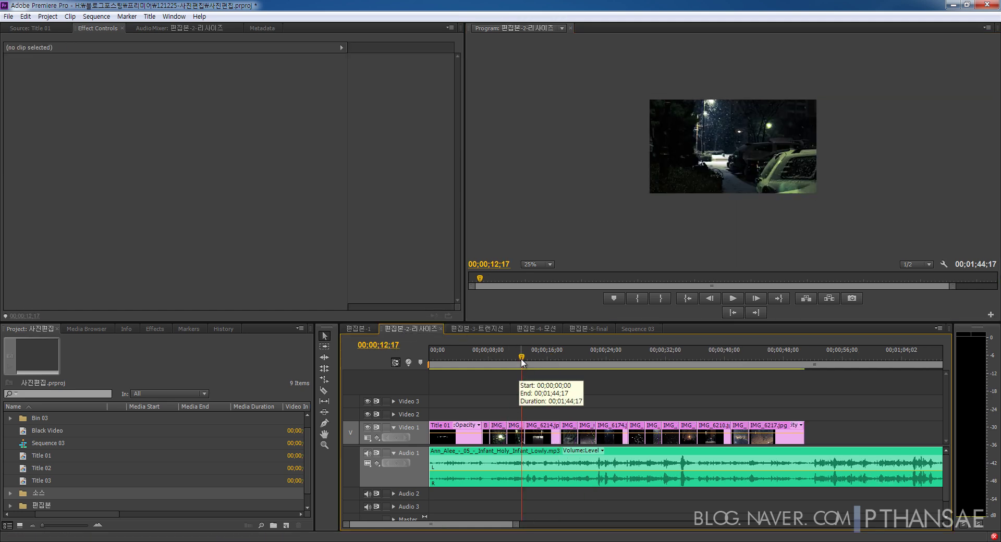
{"action": "left_click", "coordinate": [539, 264]}
{"action": "left_click", "coordinate": [542, 274]}
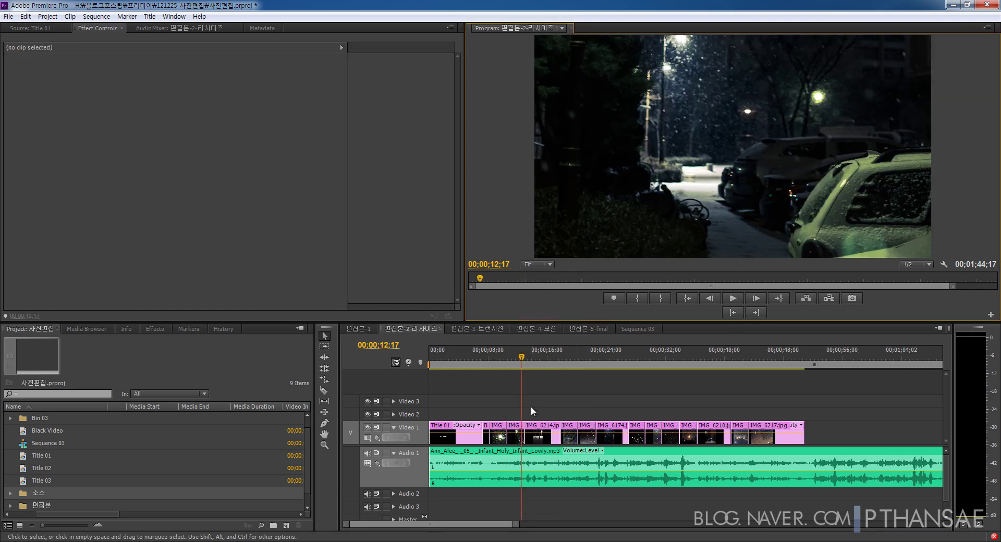
{"action": "left_click_drag", "start_coordinate": [514, 359], "coordinate": [516, 359]}
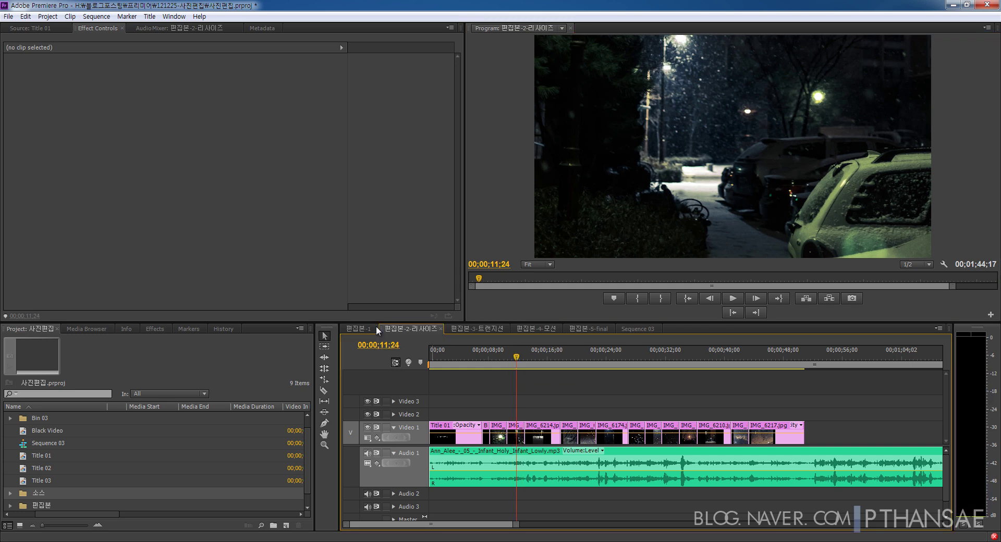
Compare the photo framing in 편집본-1 around 00;00;11;11 with the same photo in 편집본-2-리사이즈.
{"action": "left_click", "coordinate": [374, 328]}
{"action": "left_click", "coordinate": [503, 358]}
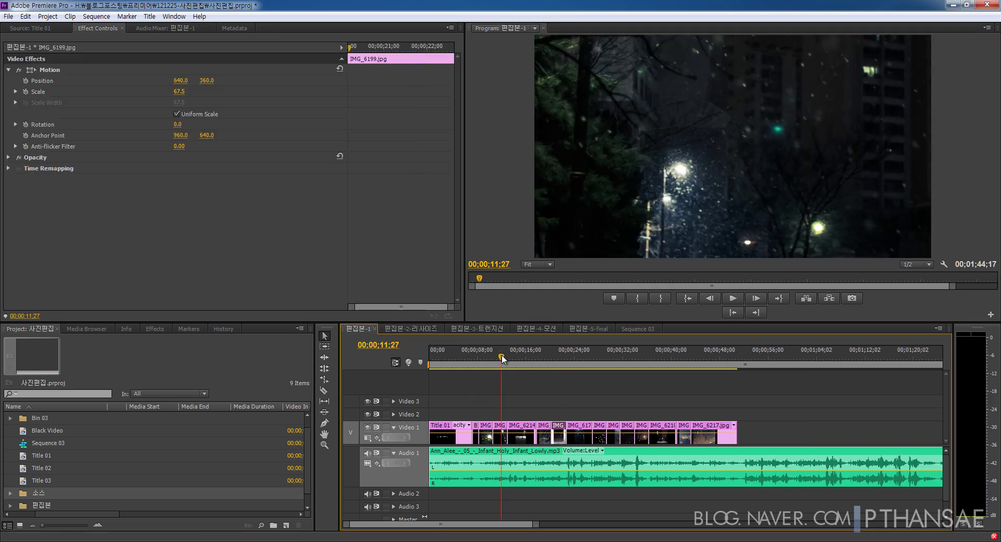
{"action": "left_click", "coordinate": [417, 328]}
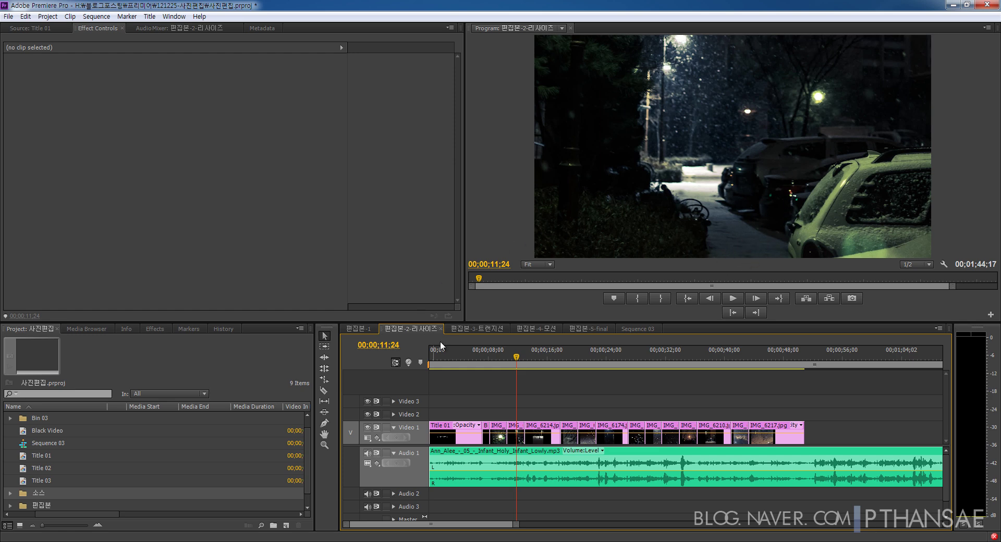
{"action": "left_click", "coordinate": [366, 331]}
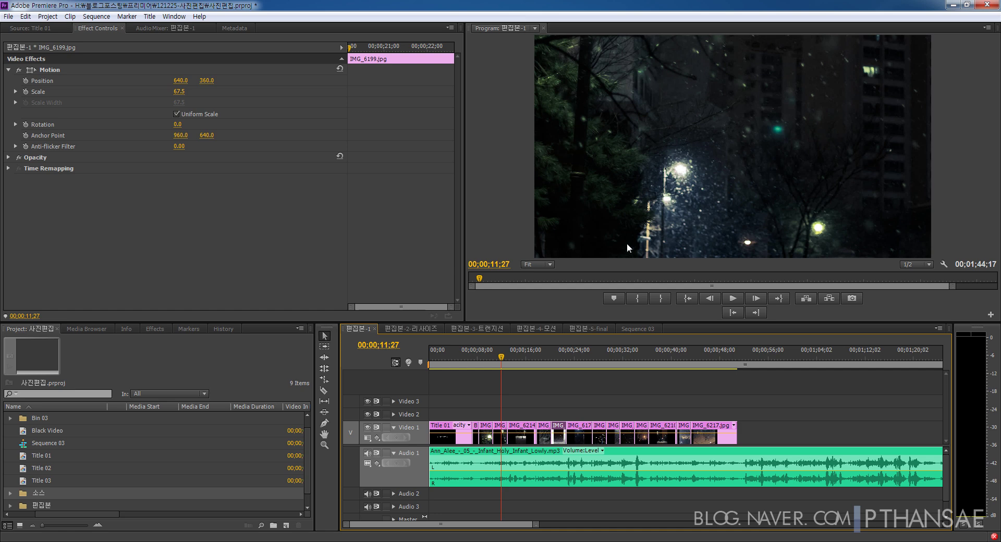
{"action": "left_click_drag", "start_coordinate": [494, 365], "coordinate": [498, 361]}
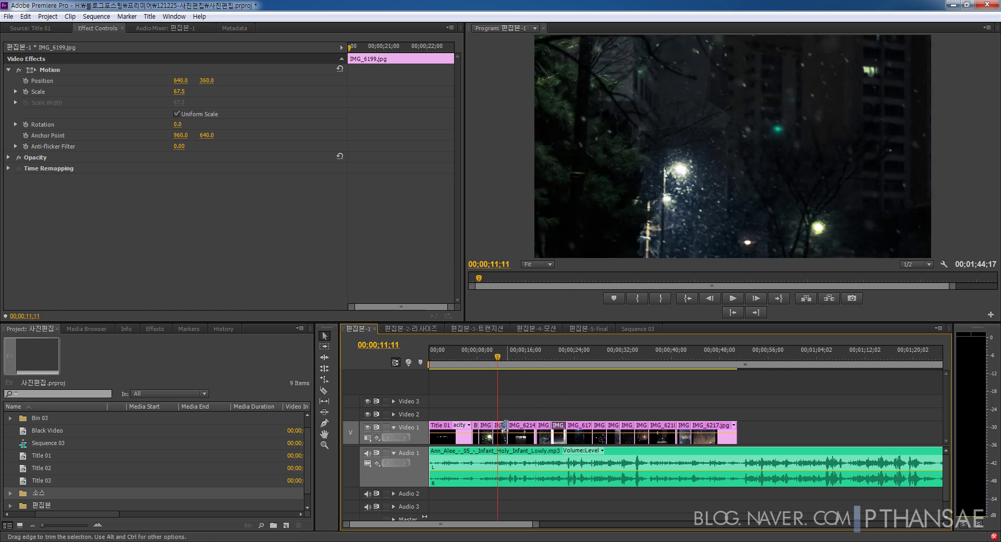
{"action": "left_click", "coordinate": [430, 331]}
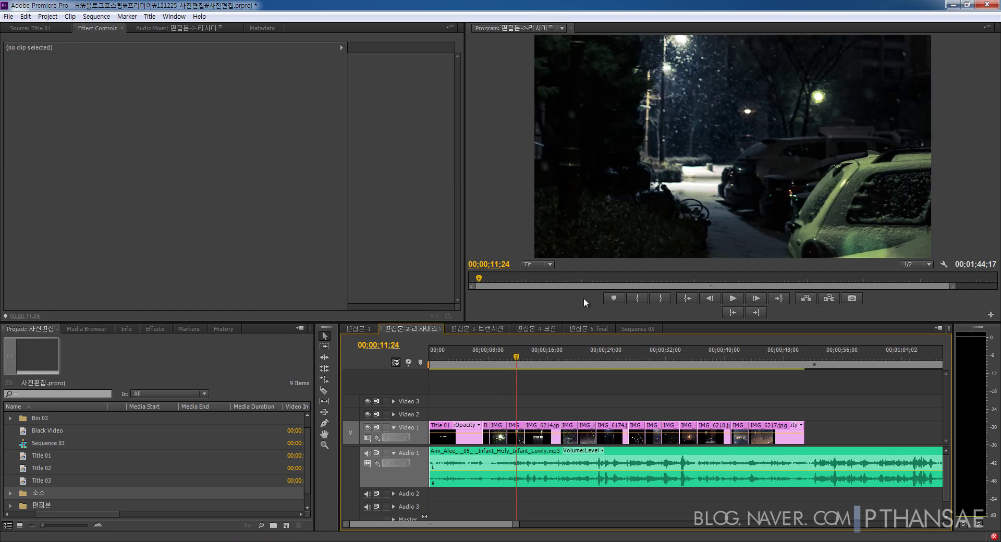
Show the Motion outline of IMG_6156.jpg in 편집본-2-리사이즈 with the preview zoom set to 25%.
{"action": "left_click", "coordinate": [519, 429]}
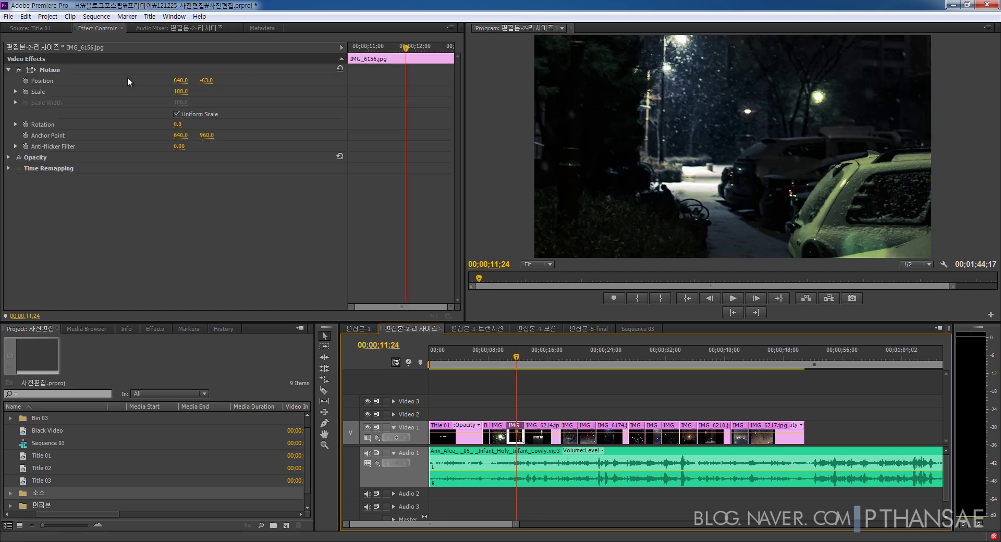
{"action": "left_click", "coordinate": [46, 70]}
{"action": "left_click", "coordinate": [536, 265]}
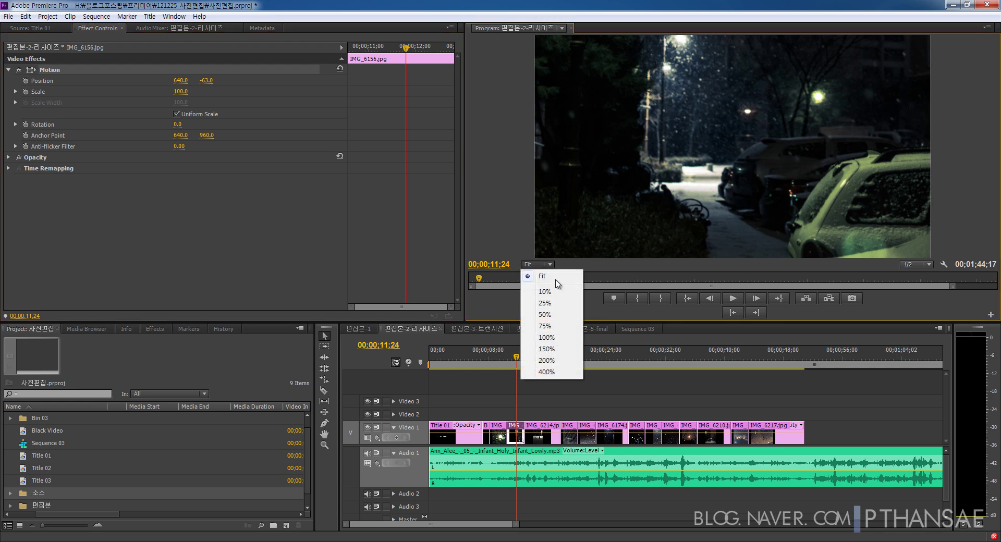
{"action": "left_click", "coordinate": [545, 304]}
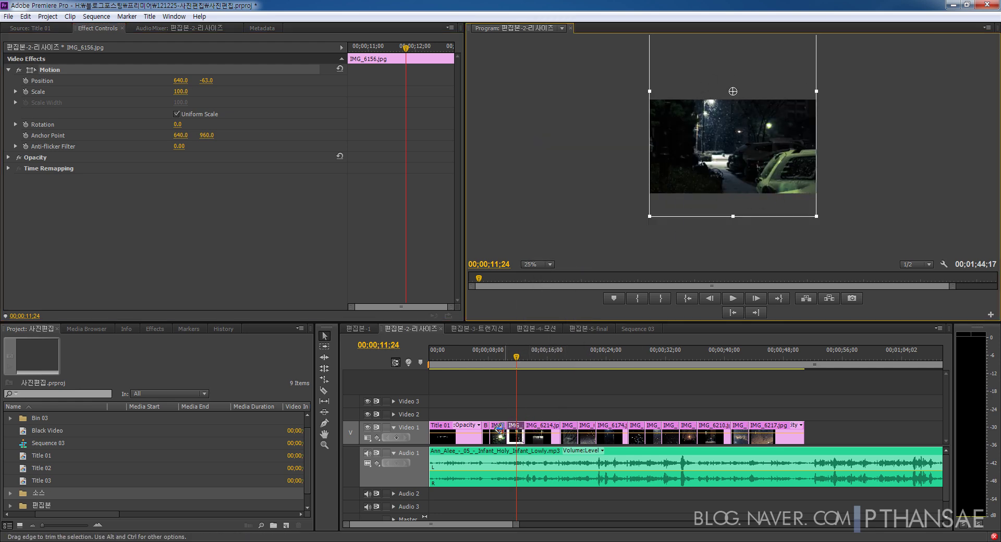
{"action": "left_click", "coordinate": [30, 61]}
{"action": "left_click", "coordinate": [51, 69]}
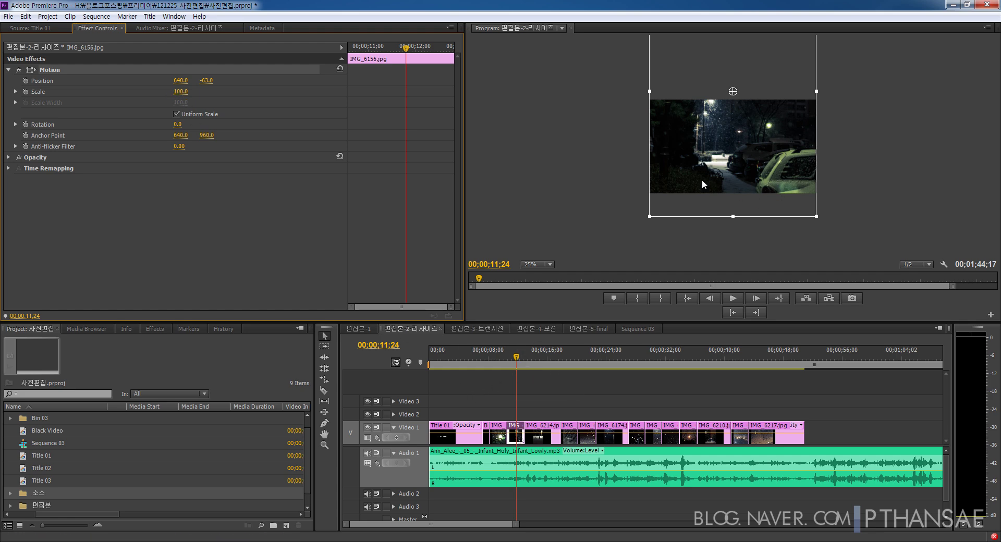
Inspect the Motion outlines of IMG_6158.jpg at 00;00;09;22 and IMG_6214.jpg at 00;00;13;13.
{"action": "left_click_drag", "start_coordinate": [516, 355], "coordinate": [502, 361]}
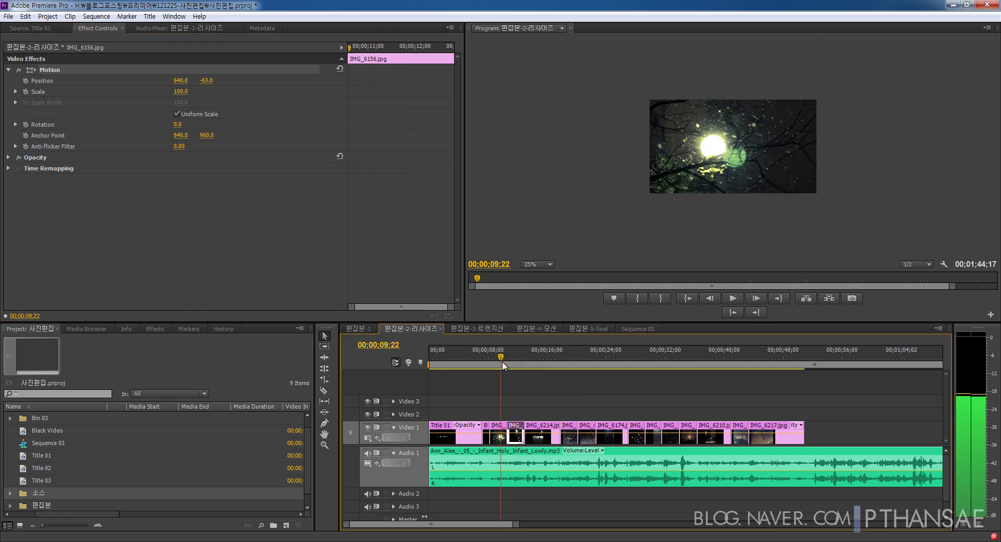
{"action": "left_click", "coordinate": [498, 433]}
{"action": "left_click", "coordinate": [73, 70]}
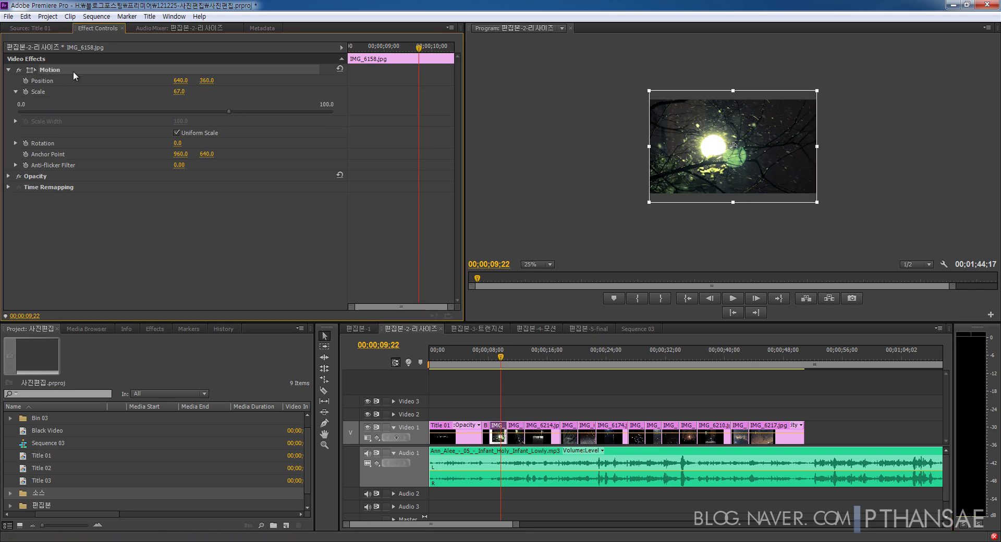
{"action": "left_click", "coordinate": [528, 351]}
{"action": "left_click", "coordinate": [547, 425]}
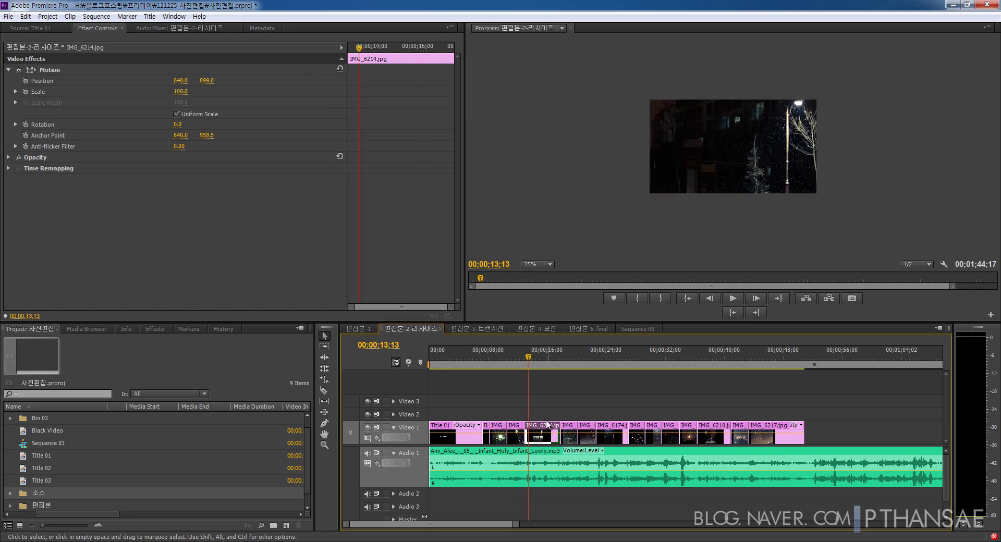
{"action": "left_click", "coordinate": [55, 71]}
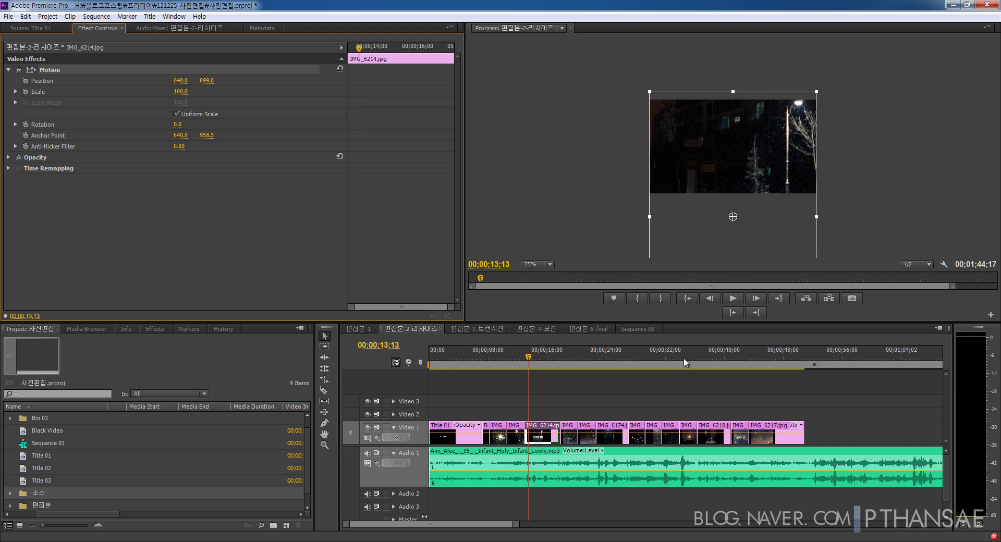
Inspect the Motion outlines of IMG_6184.jpg at 00;00;18;26 and IMG_6199.jpg at 00;00;21;25.
{"action": "left_click", "coordinate": [568, 358]}
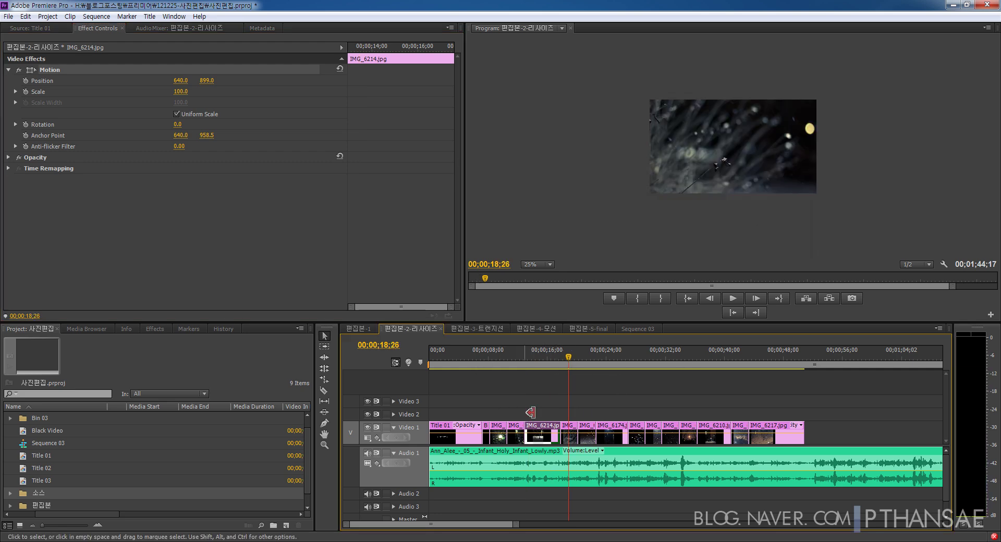
{"action": "left_click", "coordinate": [570, 434]}
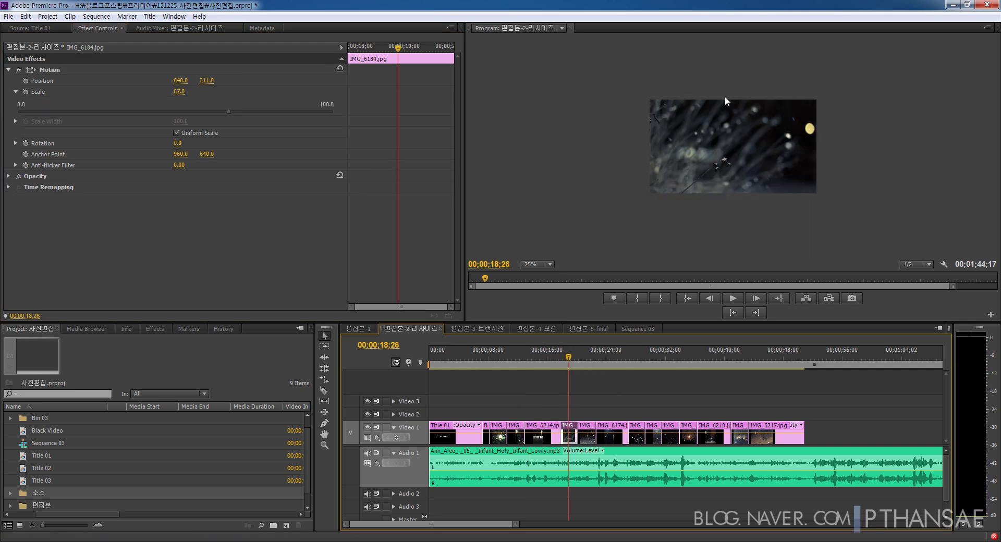
{"action": "left_click", "coordinate": [59, 73]}
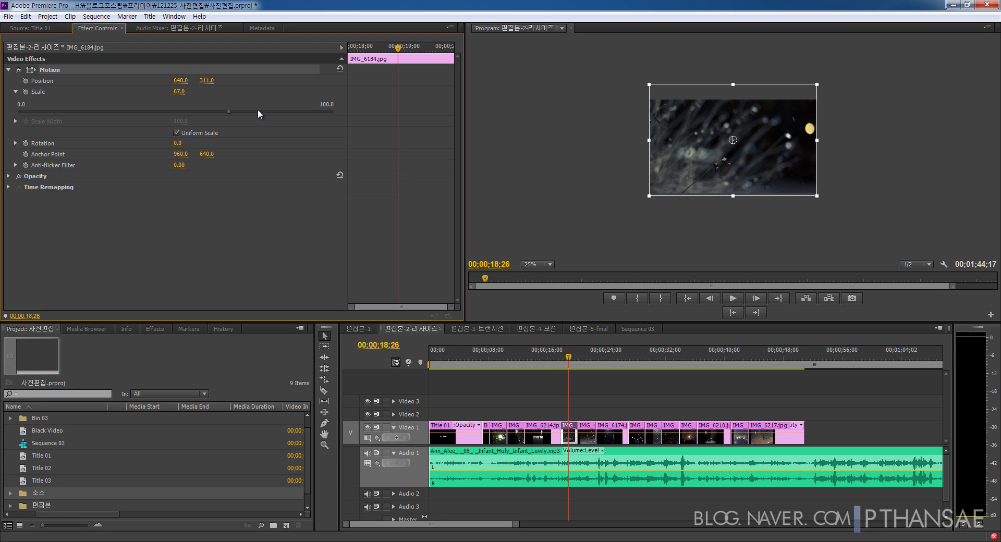
{"action": "left_click", "coordinate": [589, 360]}
{"action": "left_click", "coordinate": [588, 432]}
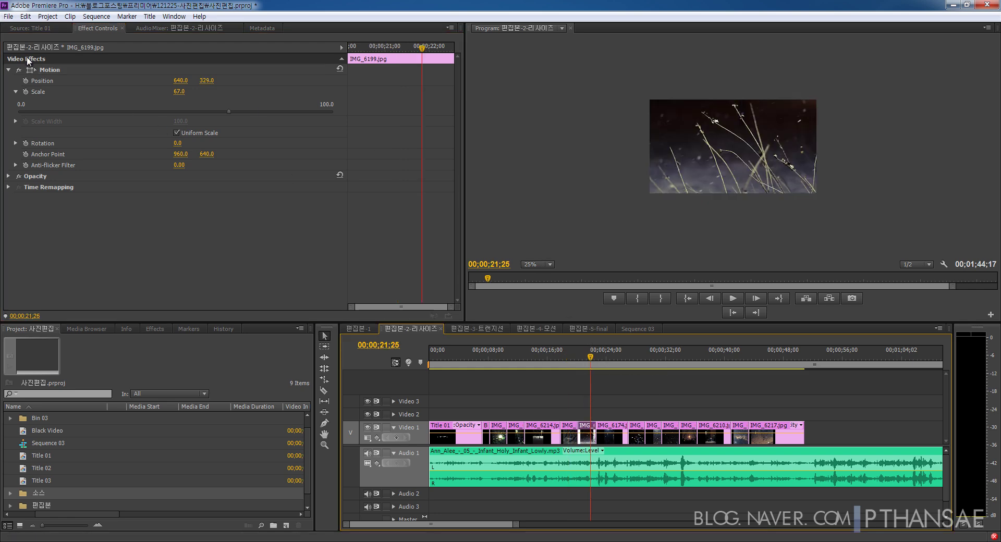
{"action": "left_click", "coordinate": [55, 73]}
Show the Motion outline of IMG_6174.jpg with the playhead at 00;00;24;00.
{"action": "left_click", "coordinate": [605, 354]}
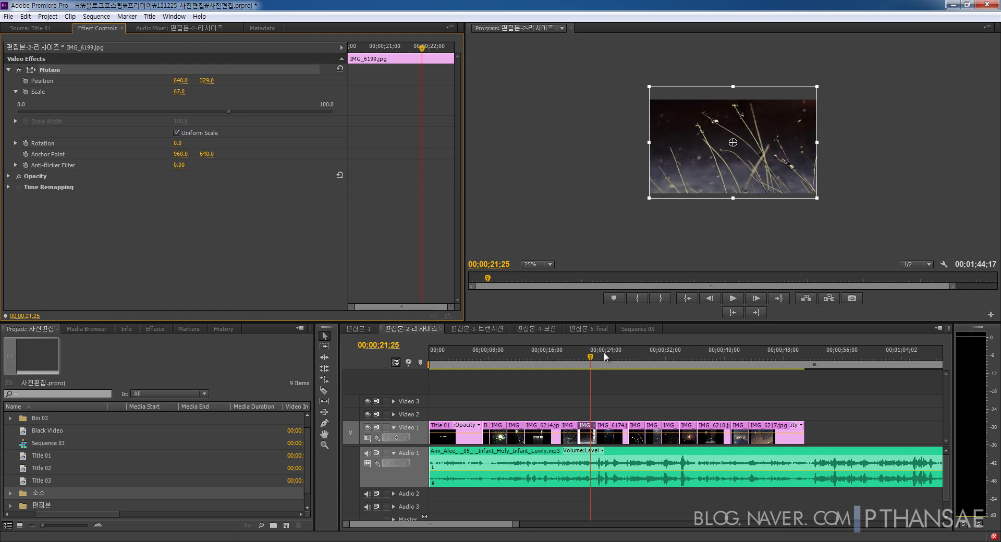
{"action": "left_click", "coordinate": [612, 433]}
{"action": "left_click", "coordinate": [55, 72]}
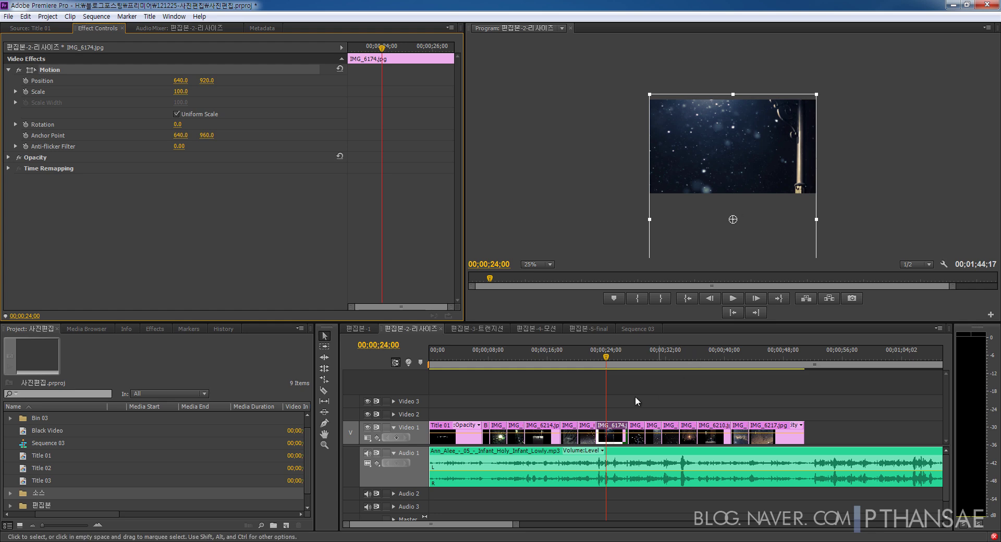
Play the resized photos in 편집본-2-리사이즈 from about 00;00;17;18 to 00;00;24;07.
{"action": "left_click_drag", "start_coordinate": [604, 360], "coordinate": [558, 362]}
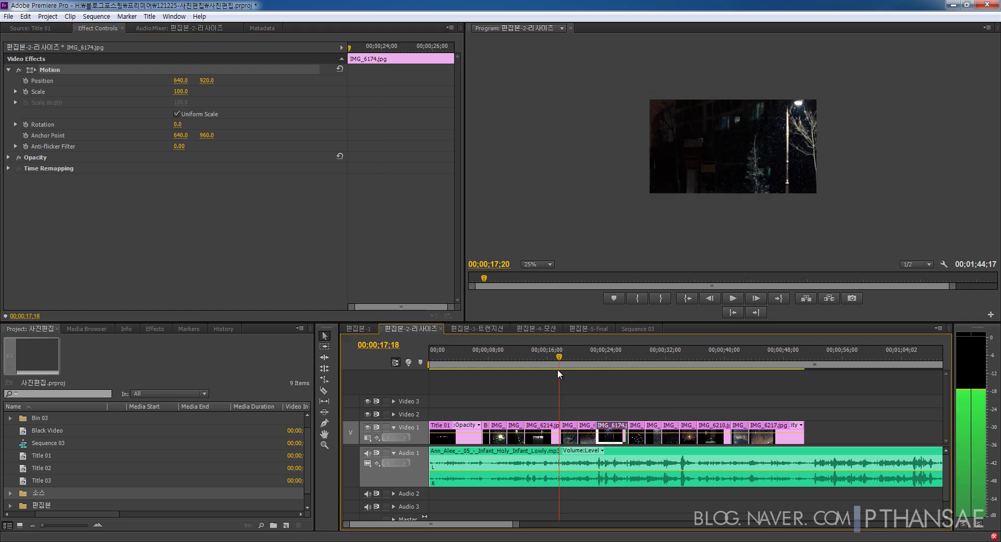
{"action": "left_click", "coordinate": [740, 298]}
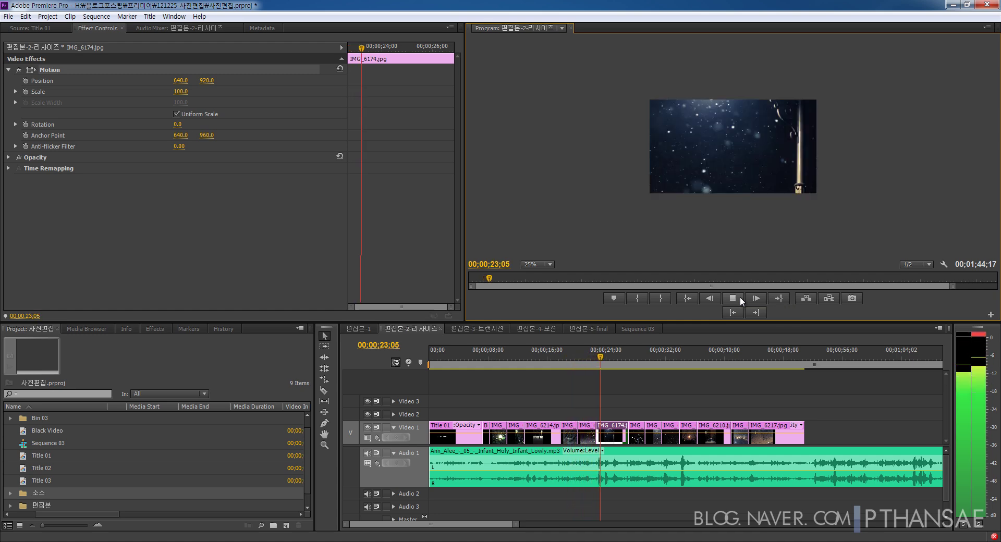
{"action": "left_click", "coordinate": [740, 296]}
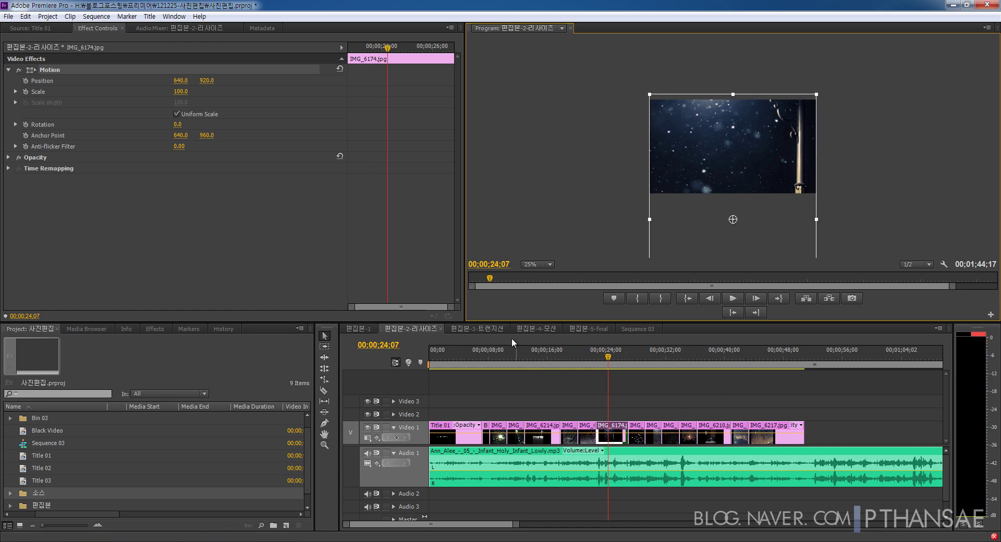
Play the 편집본-3-트랜지션 sequence from 00;00;10;20 to 00;00;13;16 and return to 편집본-2-리사이즈.
{"action": "left_click", "coordinate": [487, 328]}
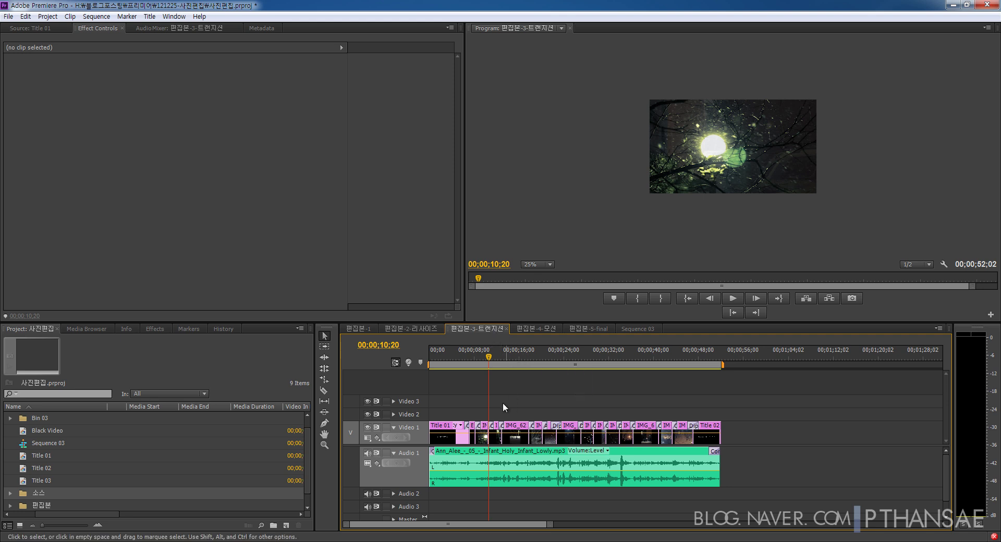
{"action": "left_click", "coordinate": [732, 298]}
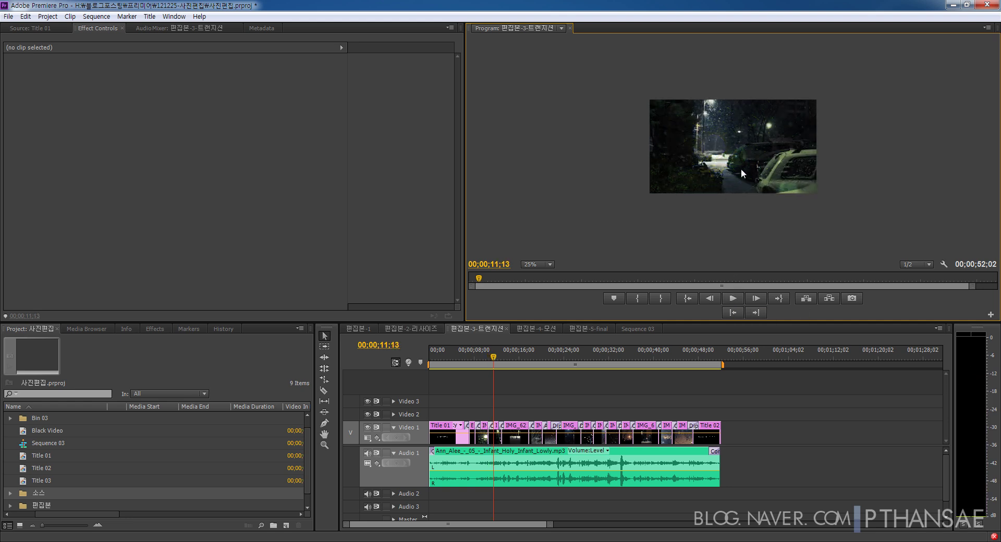
{"action": "left_click", "coordinate": [733, 298]}
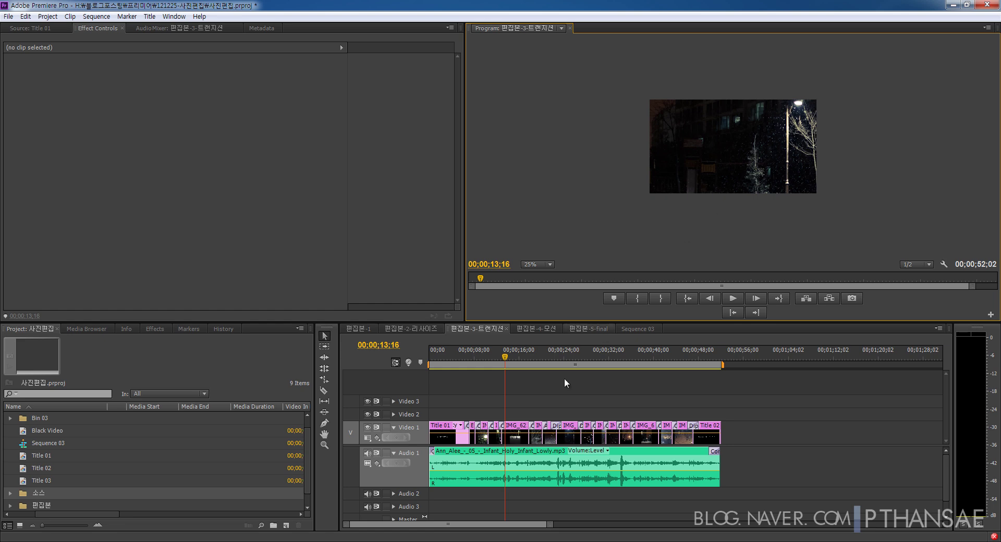
{"action": "left_click", "coordinate": [409, 329]}
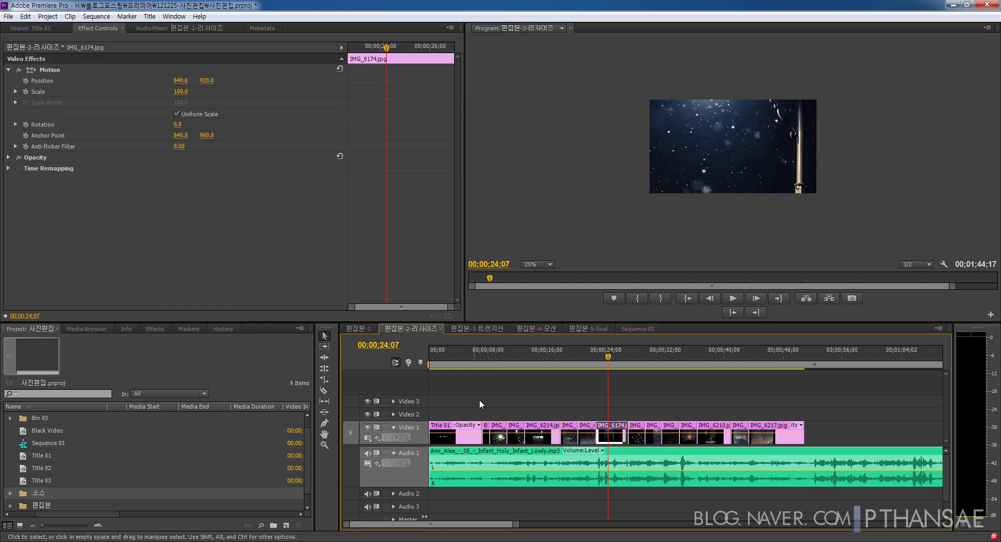
Apply a Cross Dissolve video transition at the cut between IMG_6199.jpg and IMG_6174.jpg.
{"action": "mouse_move", "coordinate": [605, 359]}
{"action": "left_mouse_down"}
{"action": "mouse_move", "coordinate": [581, 369]}
{"action": "mouse_move", "coordinate": [594, 372]}
{"action": "left_mouse_up"}
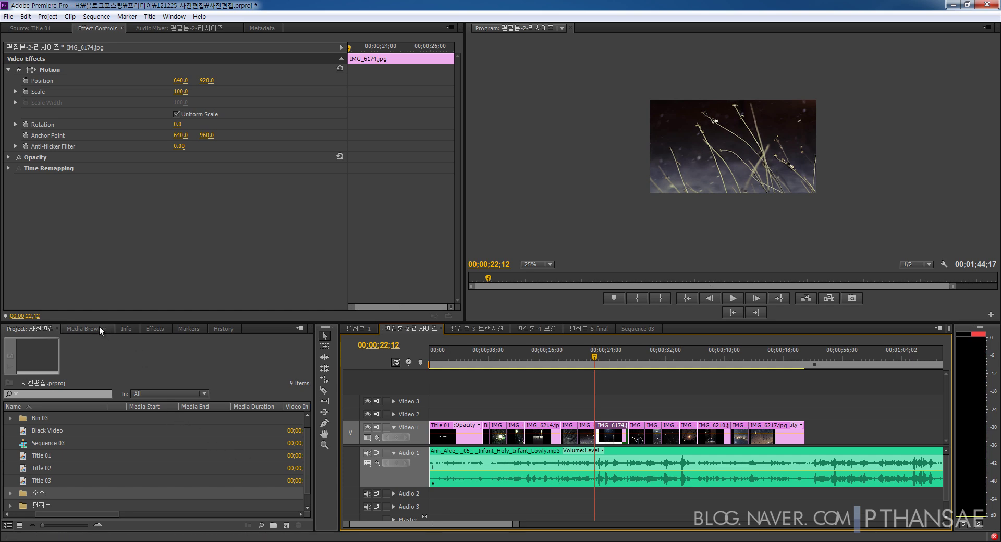
{"action": "left_click", "coordinate": [152, 329]}
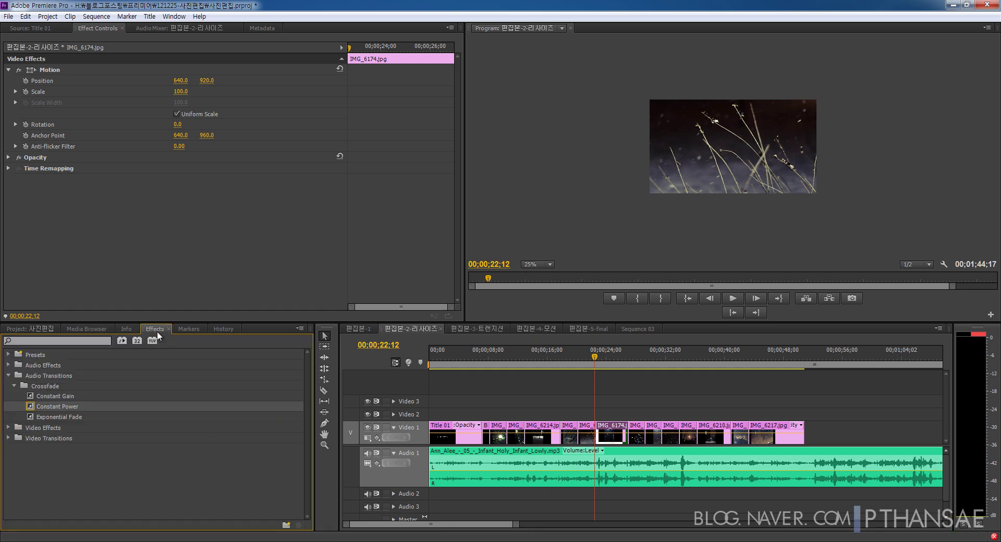
{"action": "left_click", "coordinate": [8, 375]}
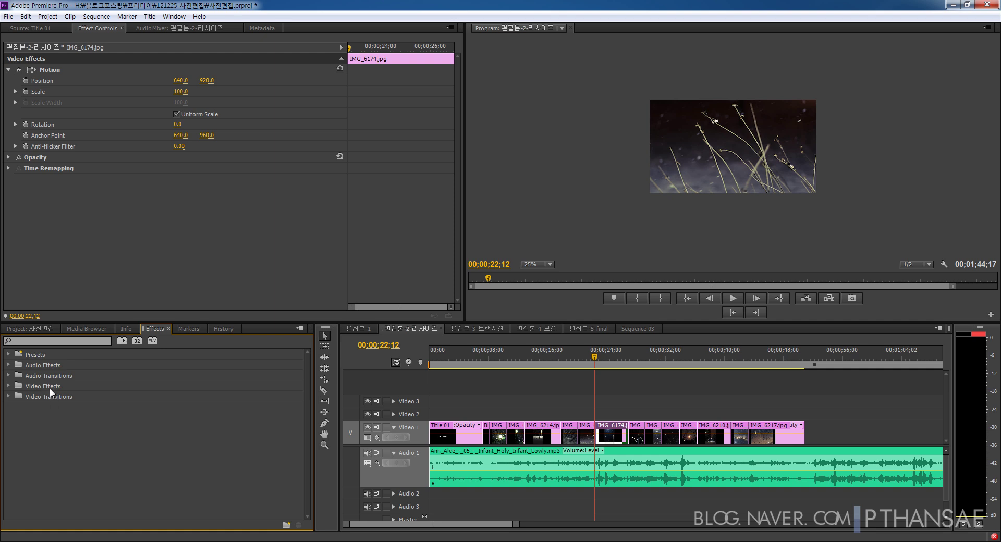
{"action": "left_click", "coordinate": [44, 397]}
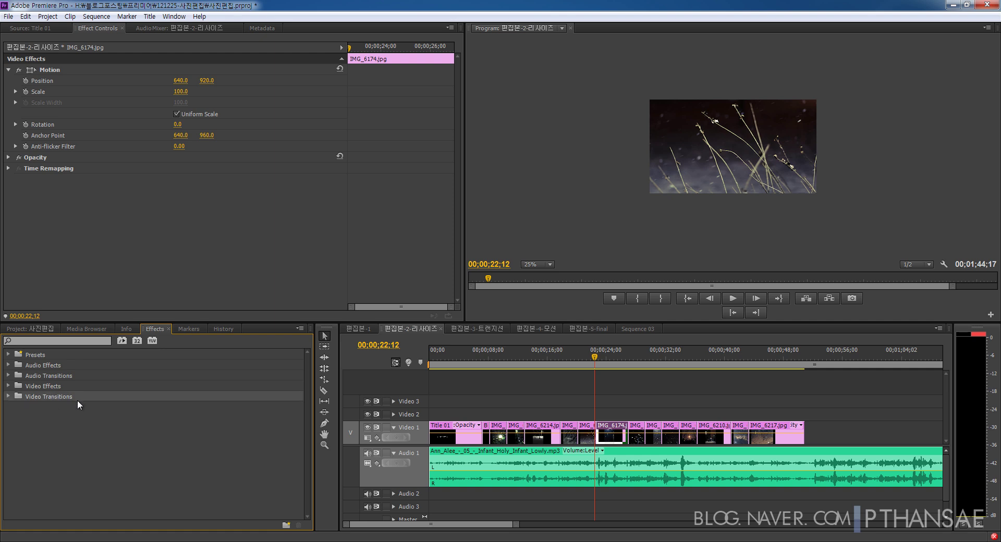
{"action": "left_click", "coordinate": [9, 396]}
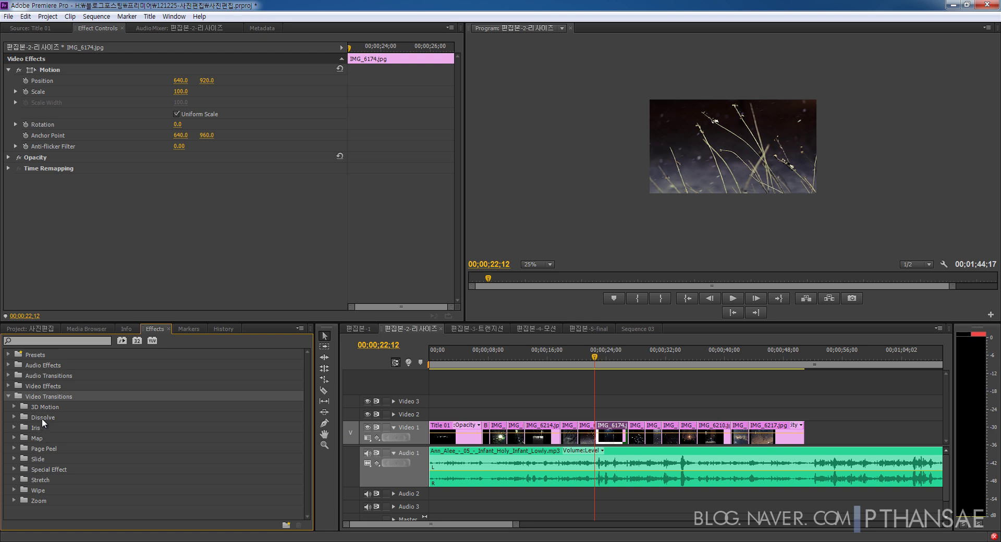
{"action": "left_click", "coordinate": [13, 418]}
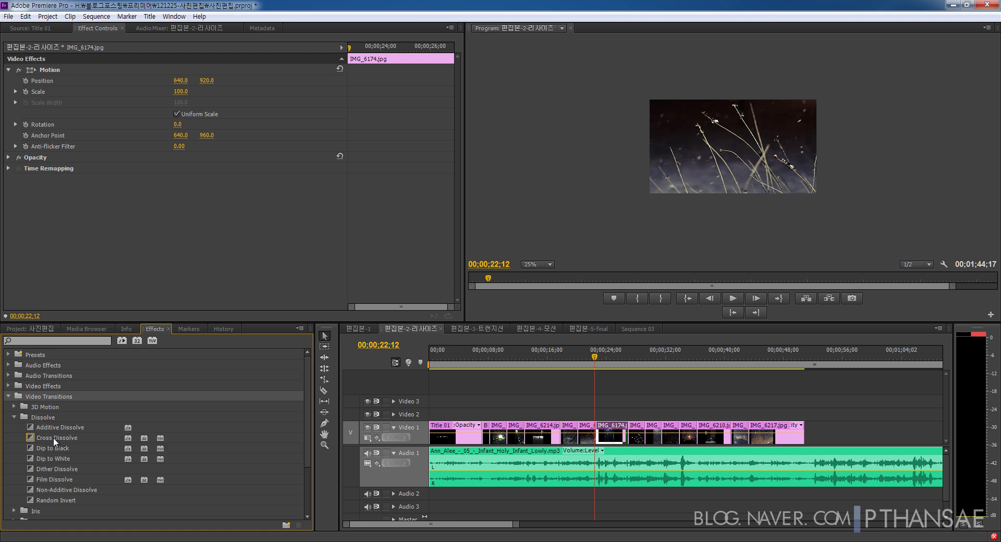
{"action": "left_click_drag", "start_coordinate": [53, 436], "coordinate": [596, 434]}
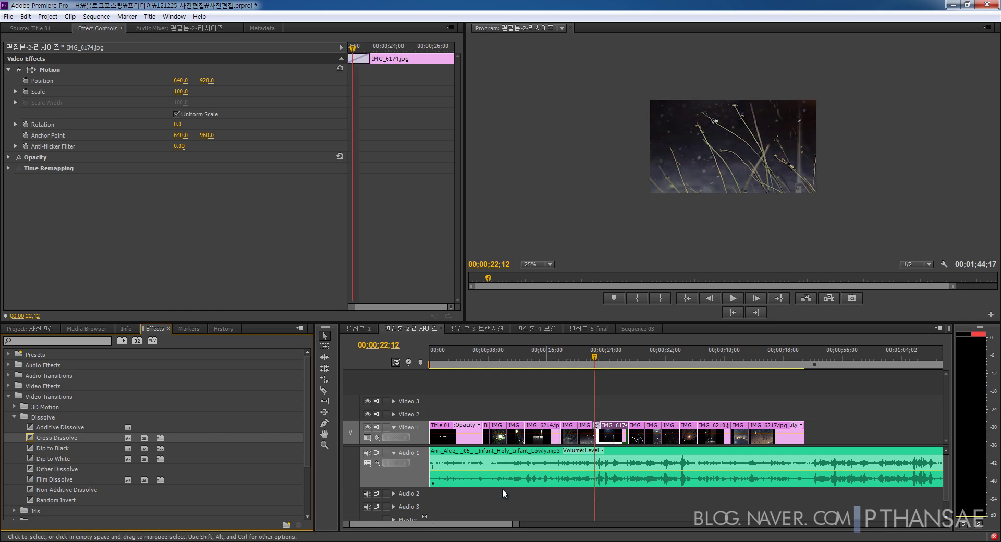
Inspect the Cross Dissolve's settings and play it from 00;00;22;01 to 00;00;23;11.
{"action": "key", "text": "equal"}
{"action": "key", "text": "equal"}
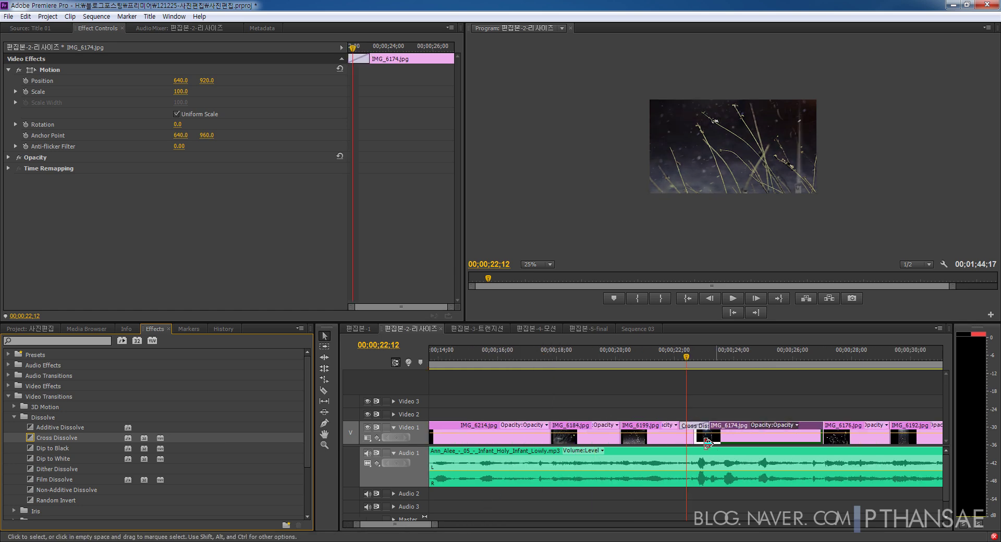
{"action": "left_click", "coordinate": [693, 430]}
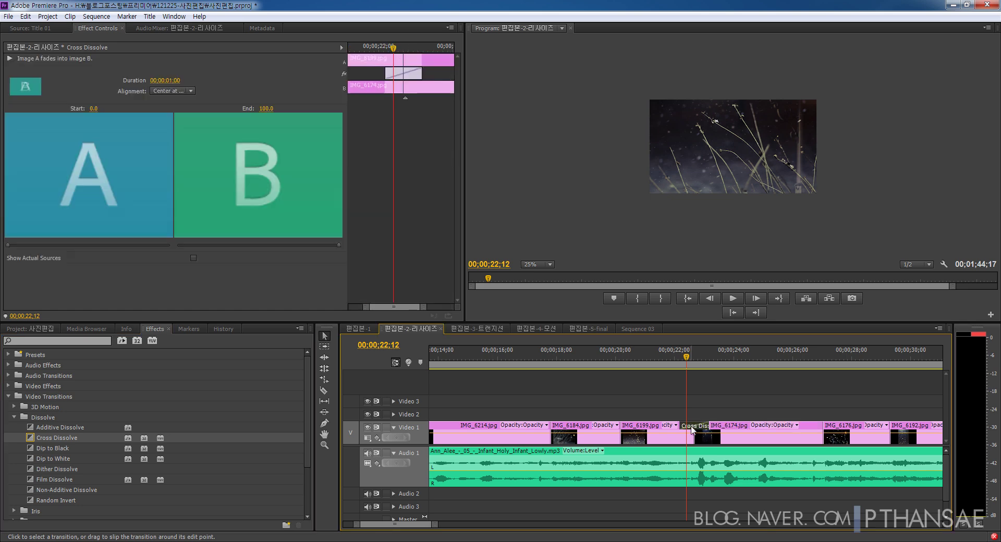
{"action": "left_click", "coordinate": [687, 367]}
{"action": "left_click", "coordinate": [675, 371]}
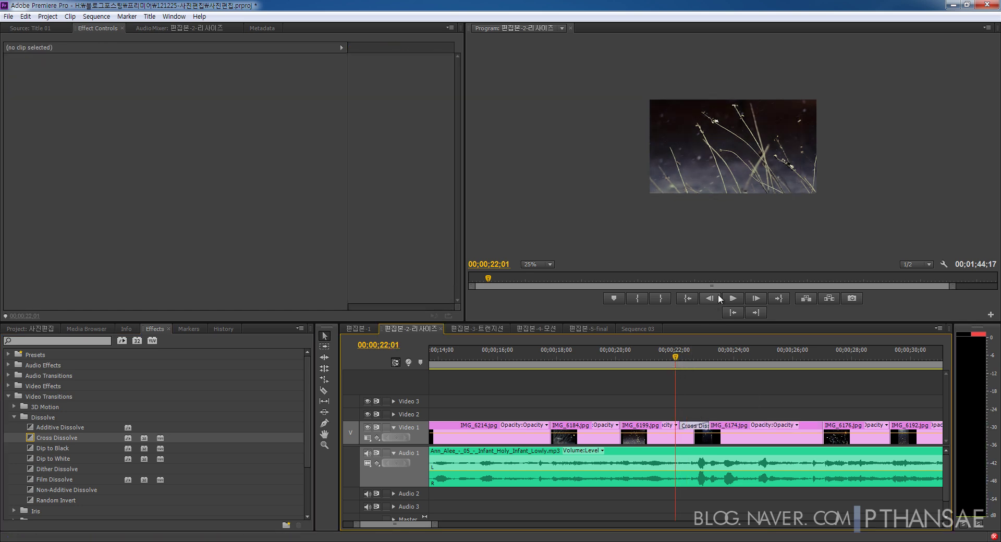
{"action": "left_click", "coordinate": [732, 298]}
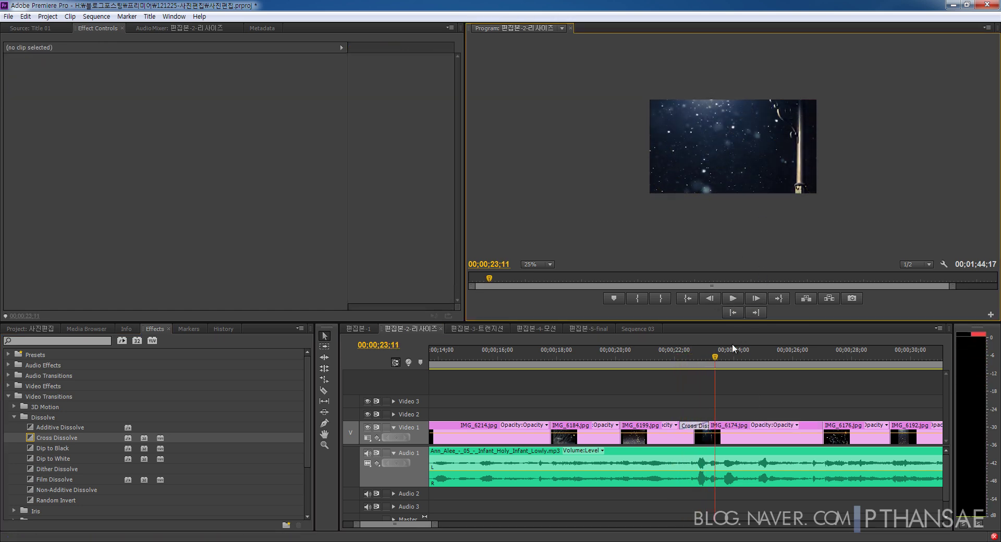
Mute the Audio 1 track and replay the Cross Dissolve from 00;00;21;18.
{"action": "left_click", "coordinate": [367, 454]}
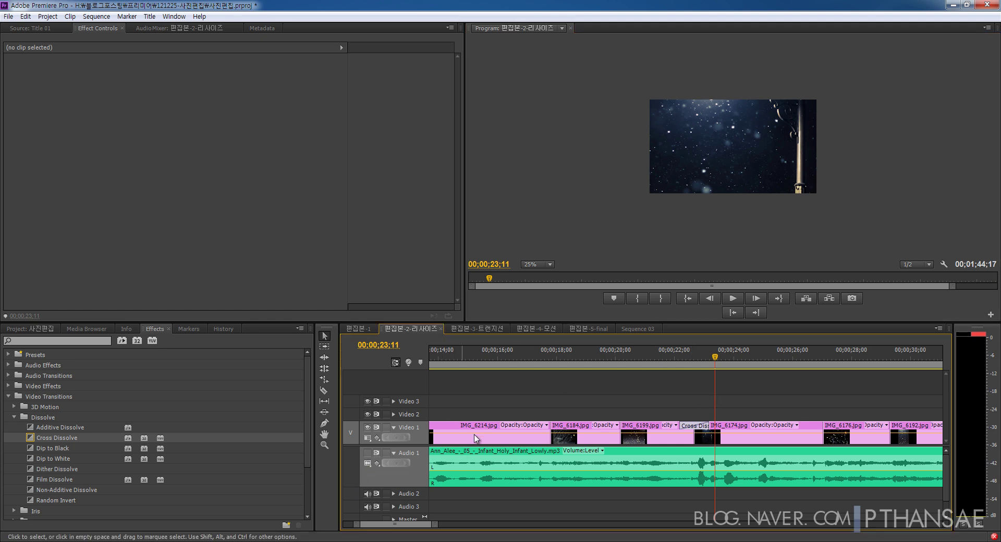
{"action": "left_click_drag", "start_coordinate": [715, 358], "coordinate": [662, 359]}
{"action": "left_click", "coordinate": [753, 307]}
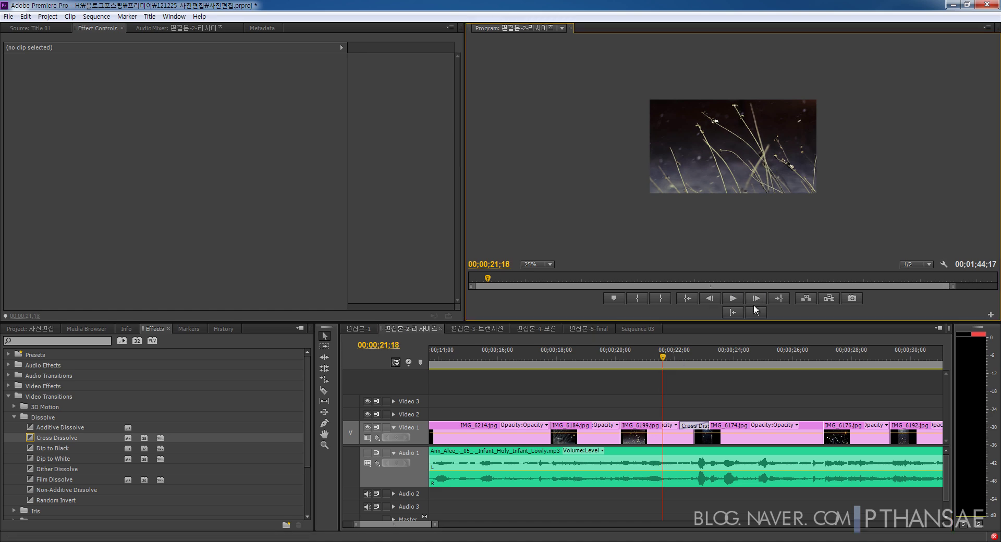
{"action": "left_click", "coordinate": [732, 298]}
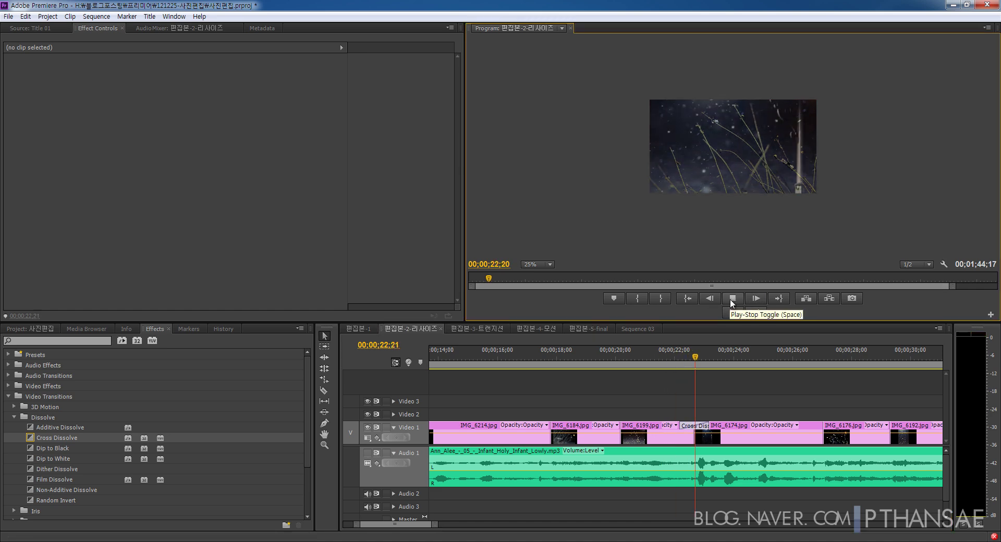
Set the program monitor zoom to Fit and show the dissolve frame at 00;00;22;23.
{"action": "left_click", "coordinate": [540, 265]}
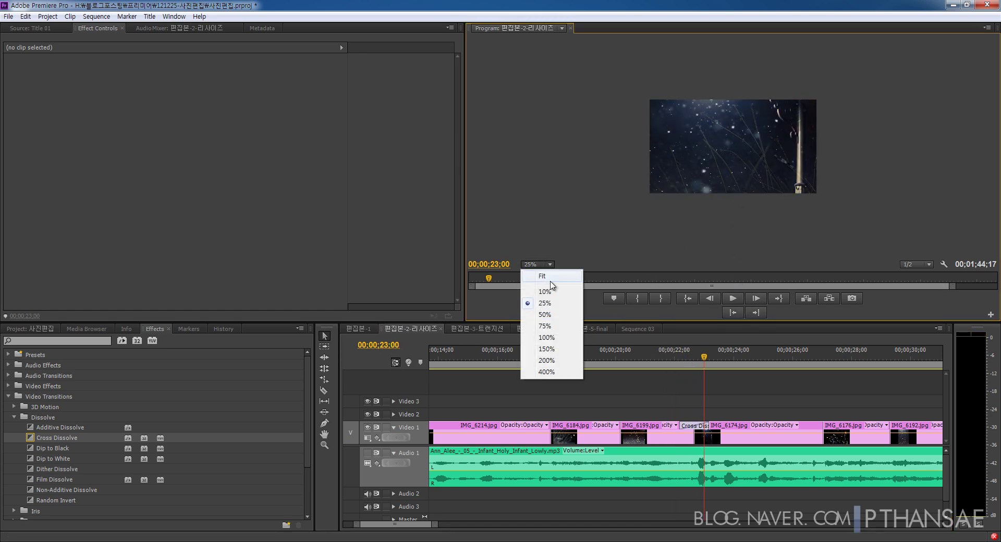
{"action": "left_click", "coordinate": [544, 274]}
{"action": "left_click_drag", "start_coordinate": [714, 370], "coordinate": [698, 386]}
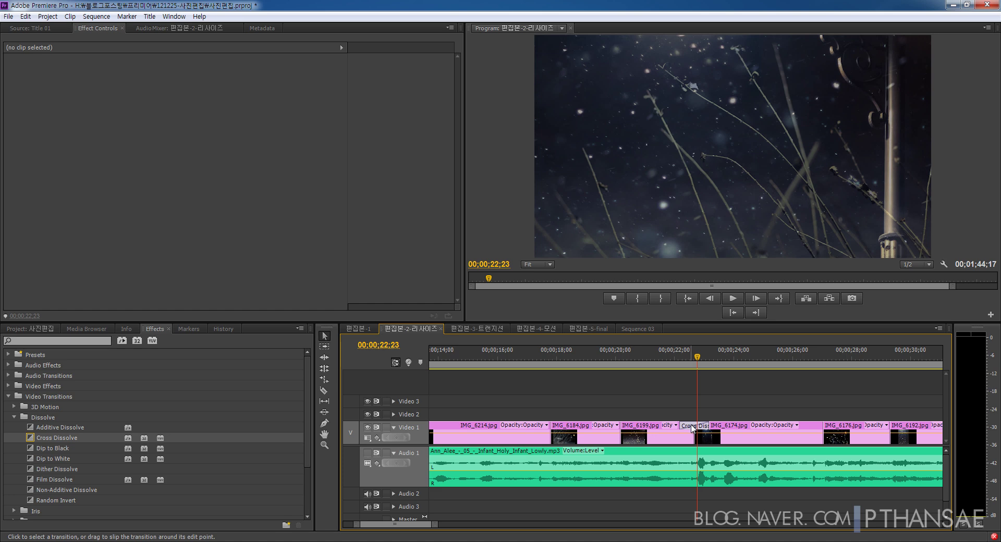
Try the Start at Cut alignment on the Cross Dissolve and return it to Center at Cut.
{"action": "left_click", "coordinate": [691, 427]}
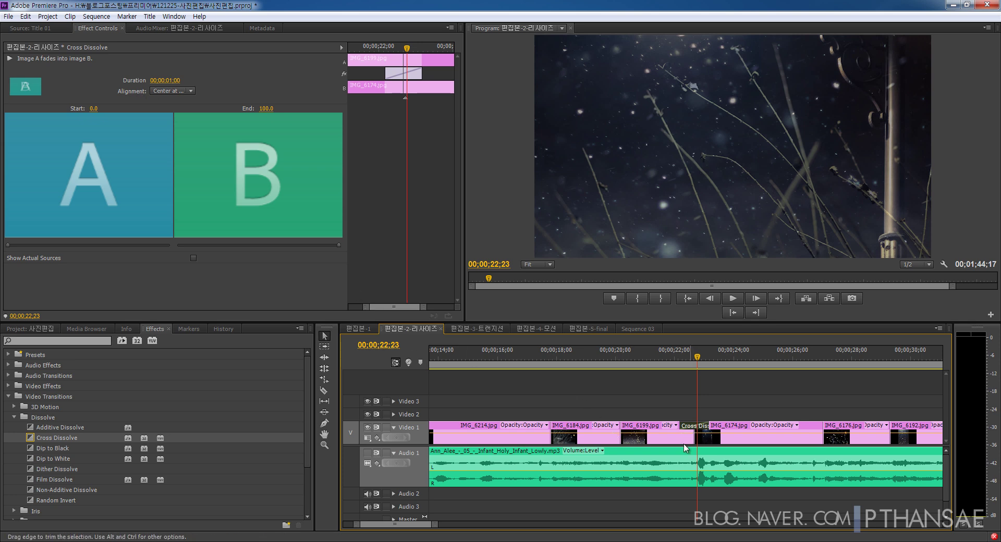
{"action": "left_click", "coordinate": [689, 436]}
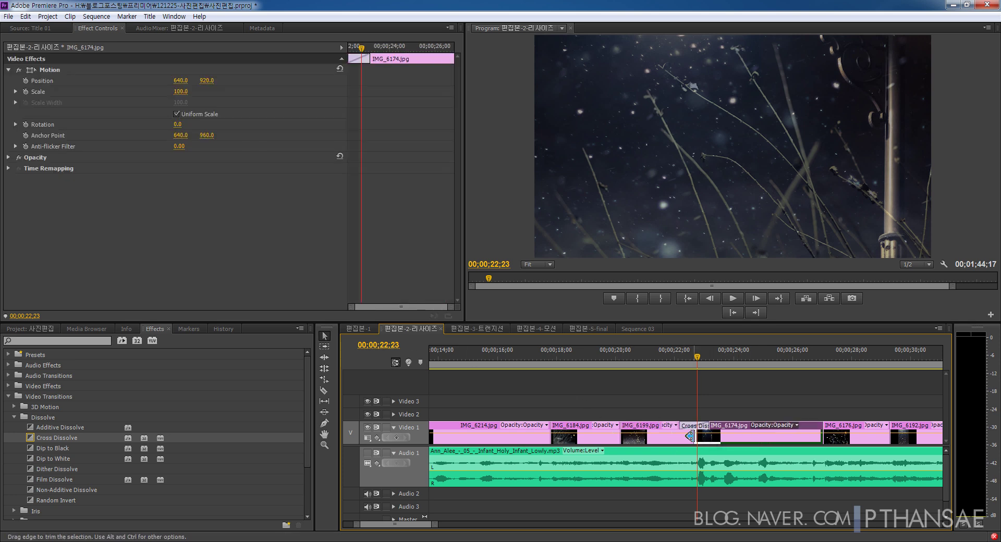
{"action": "left_click", "coordinate": [696, 436]}
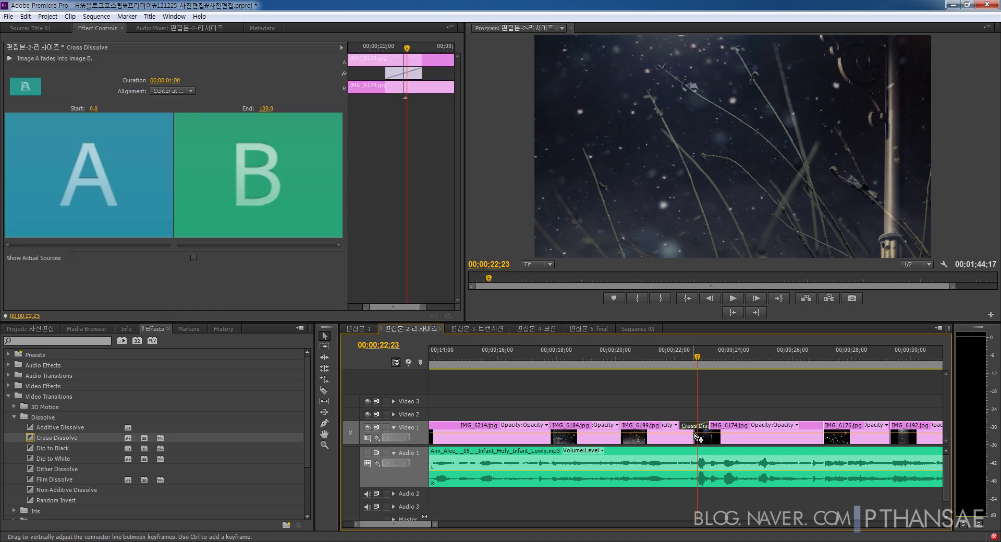
{"action": "left_click", "coordinate": [180, 91]}
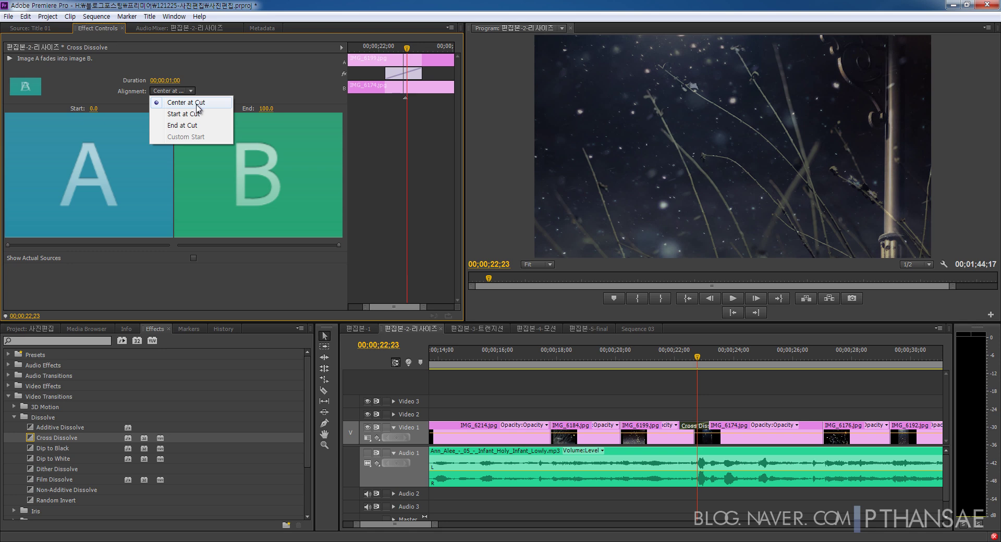
{"action": "left_click", "coordinate": [198, 117]}
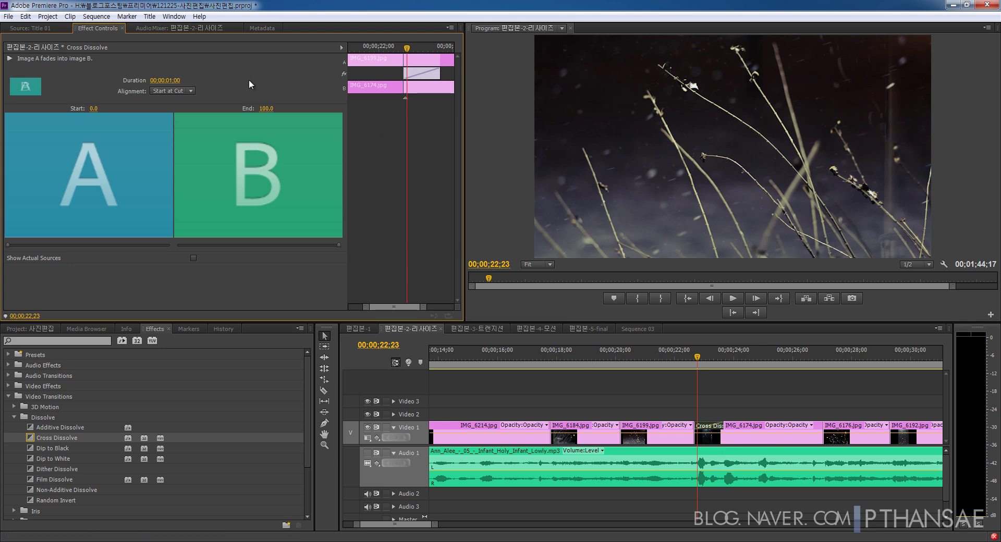
{"action": "left_click", "coordinate": [179, 91]}
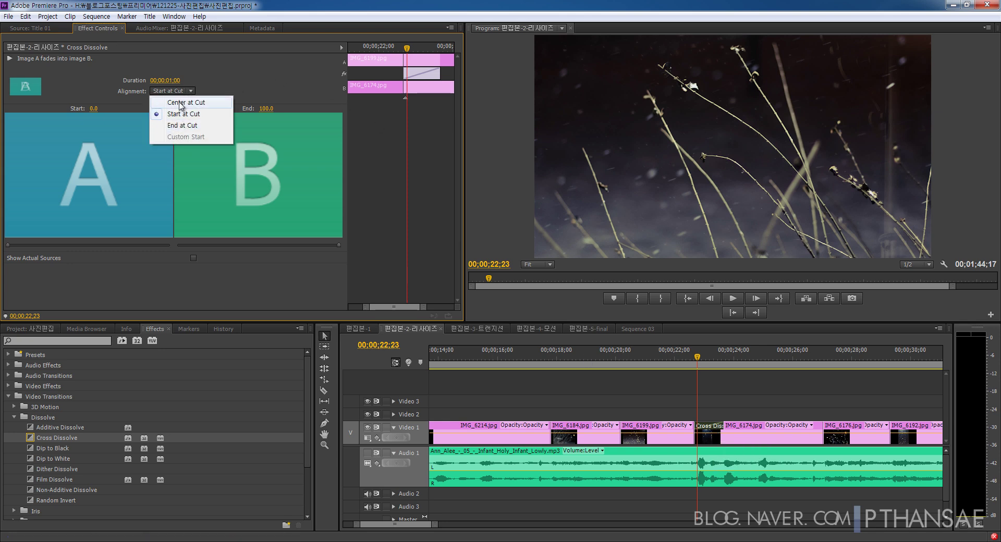
{"action": "left_click", "coordinate": [186, 103]}
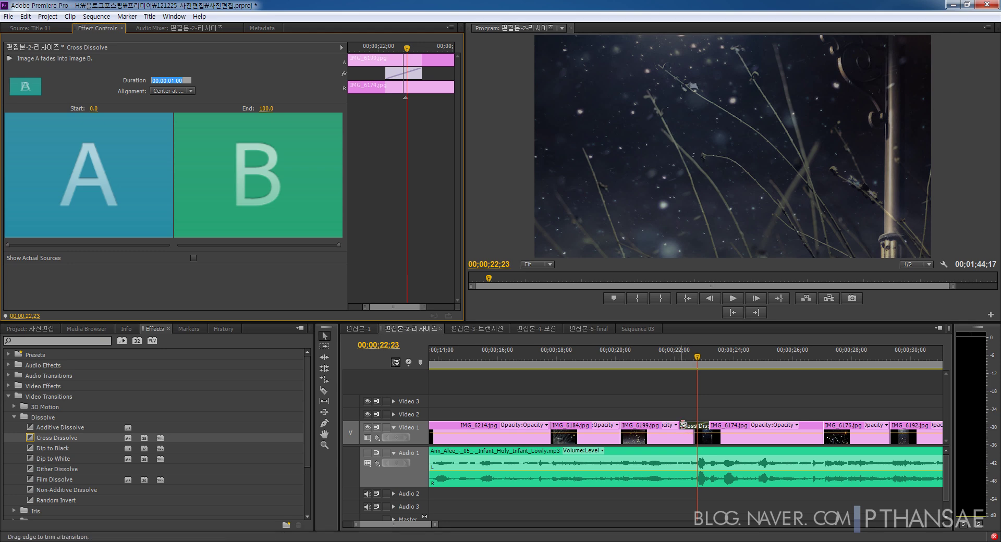
Extend the Cross Dissolve's start earlier to a duration of 00;00;01;21 and play it from 00;00;21;02 to 00;00;23;01.
{"action": "left_click_drag", "start_coordinate": [683, 425], "coordinate": [660, 424]}
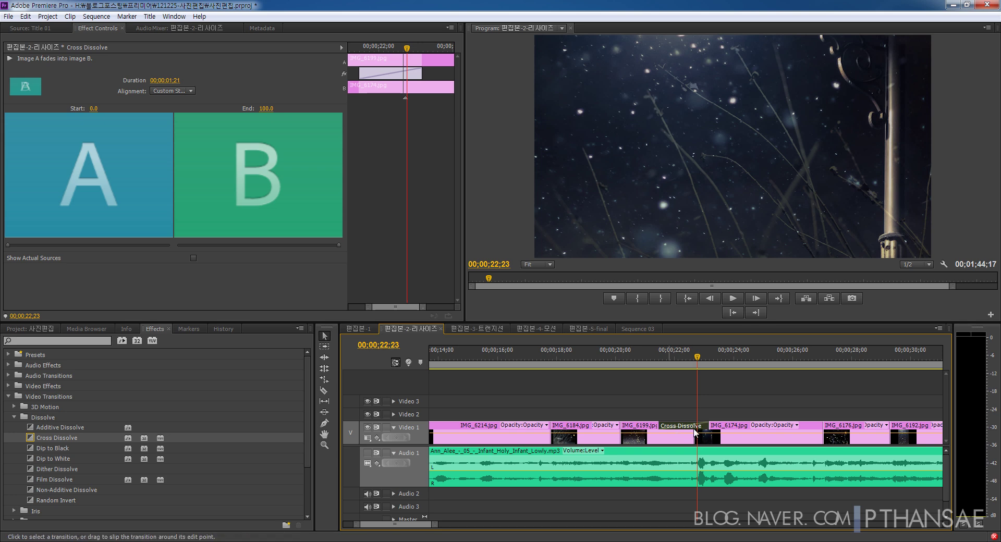
{"action": "left_click_drag", "start_coordinate": [646, 355], "coordinate": [647, 382]}
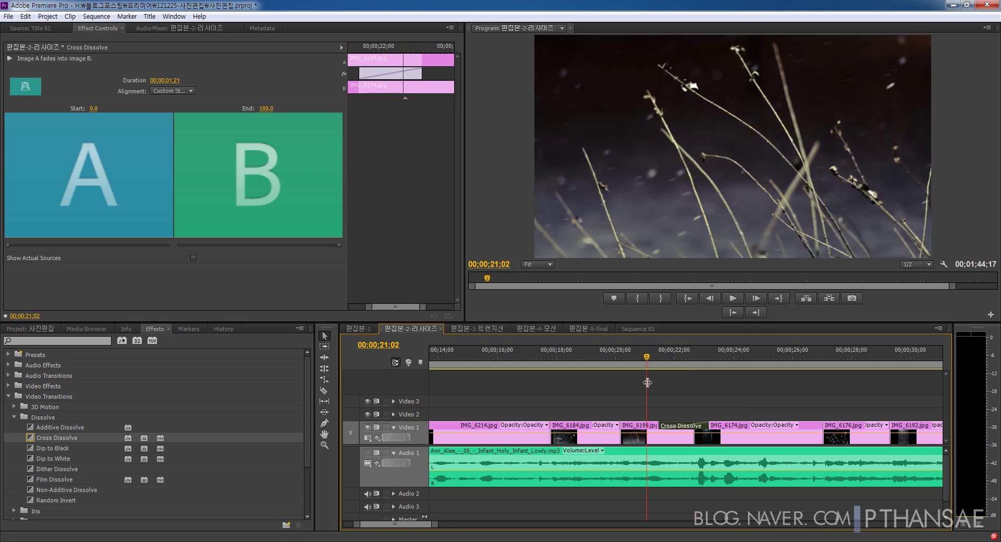
{"action": "left_click", "coordinate": [732, 298]}
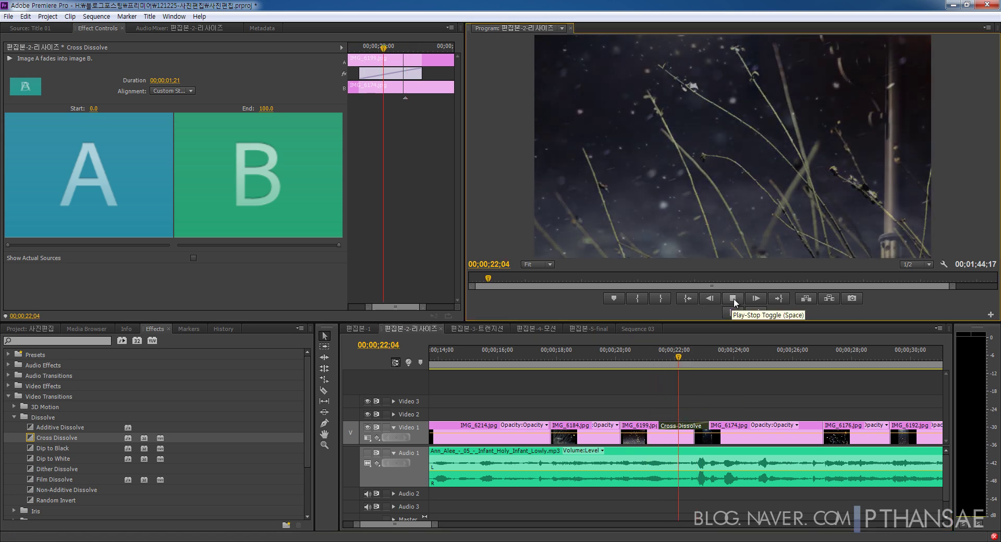
{"action": "left_click", "coordinate": [733, 298]}
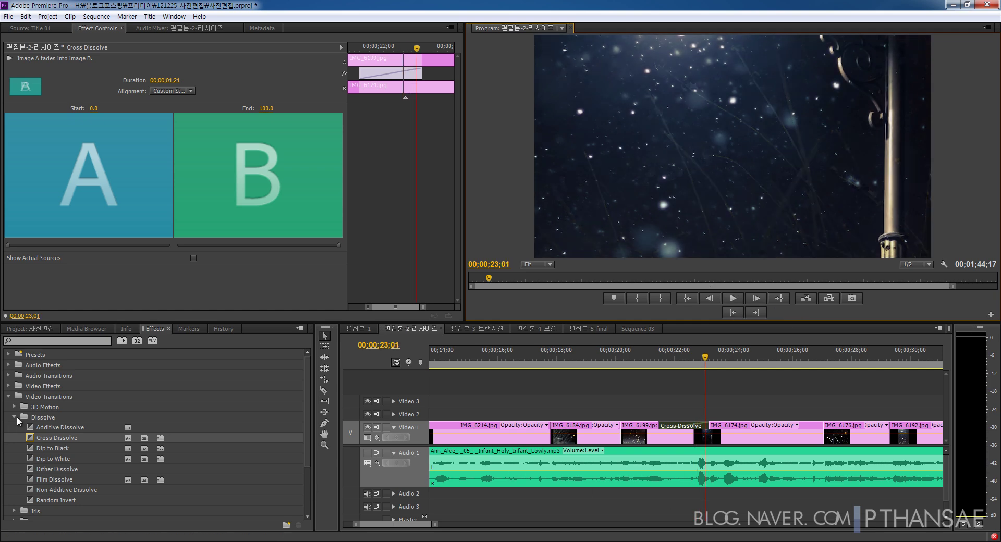
Apply a Clock Wipe transition at the cut between IMG_6214.jpg and IMG_6184.jpg.
{"action": "left_click", "coordinate": [14, 417]}
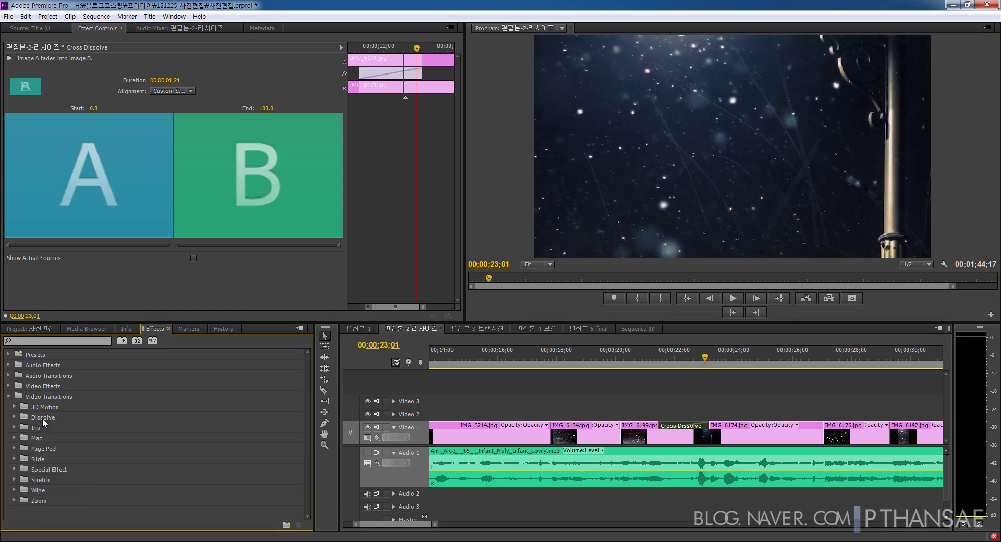
{"action": "left_click", "coordinate": [13, 490]}
{"action": "scroll", "coordinate": [51, 445], "scroll_direction": "down", "scroll_amount": 2}
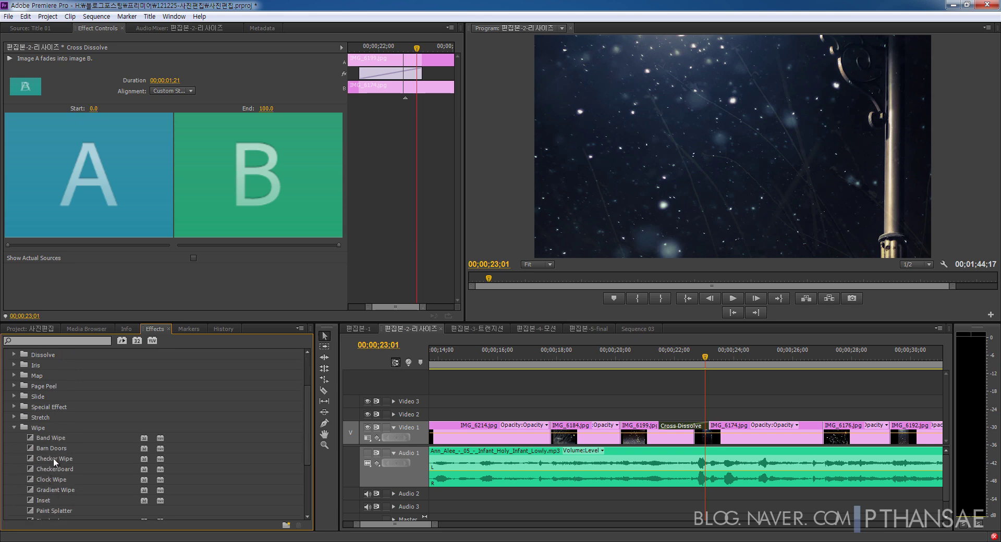
{"action": "scroll", "coordinate": [63, 464], "scroll_direction": "down", "scroll_amount": 1}
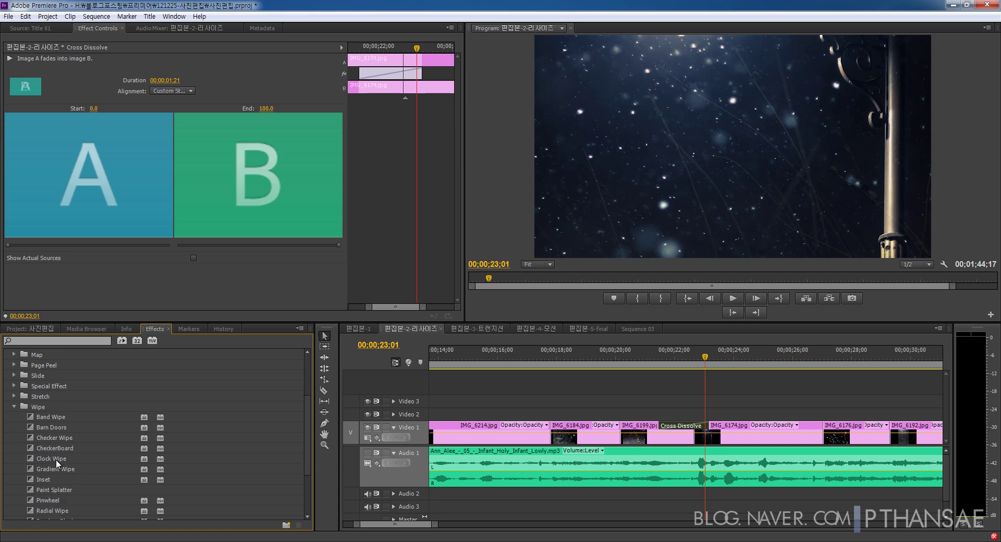
{"action": "left_click_drag", "start_coordinate": [55, 459], "coordinate": [550, 430]}
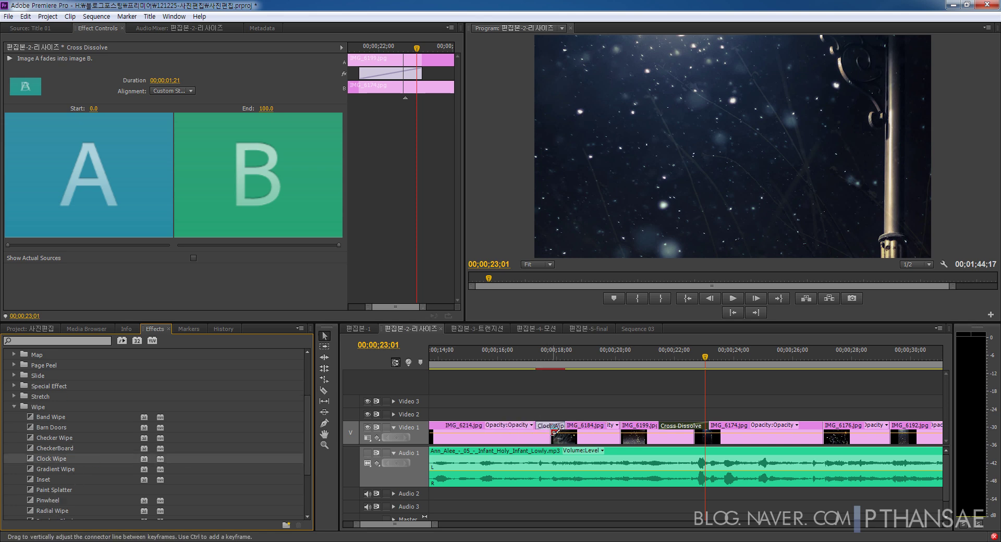
Preview the Clock Wipe up to 00;00;17;29 and switch to the 편집본-3-트랜지션 sequence.
{"action": "left_click", "coordinate": [540, 354]}
{"action": "left_click", "coordinate": [732, 298]}
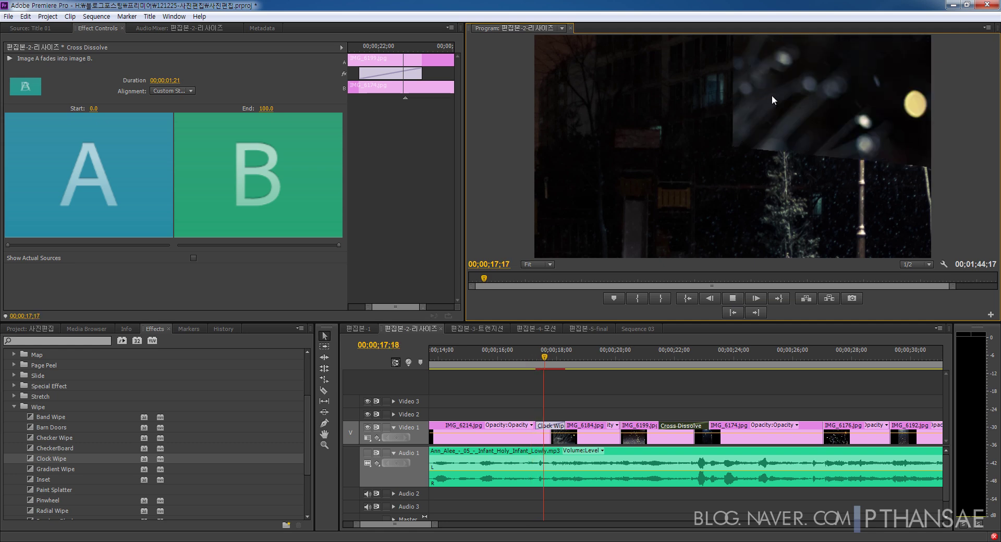
{"action": "left_click", "coordinate": [545, 369]}
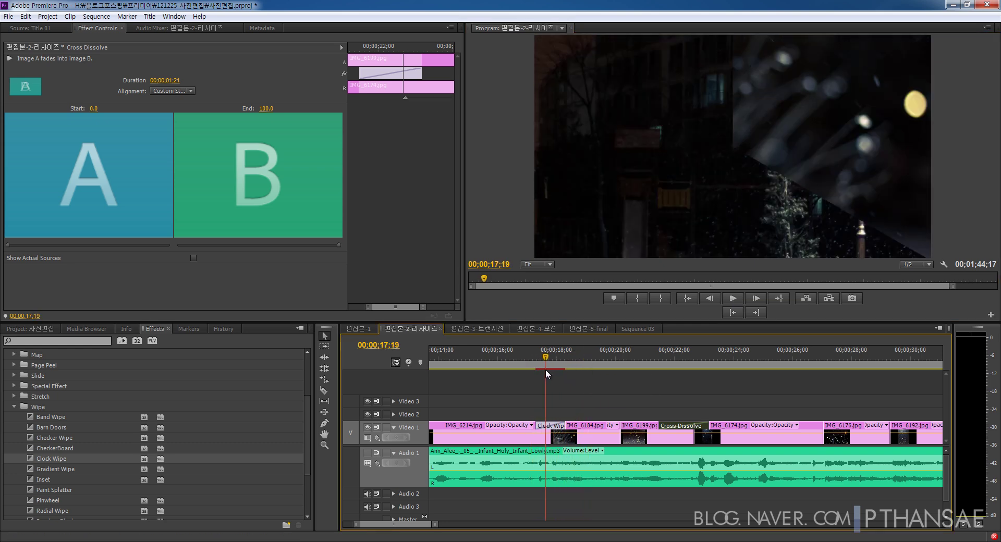
{"action": "mouse_move", "coordinate": [545, 369]}
{"action": "left_mouse_down"}
{"action": "mouse_move", "coordinate": [565, 367]}
{"action": "mouse_move", "coordinate": [555, 368]}
{"action": "left_mouse_up"}
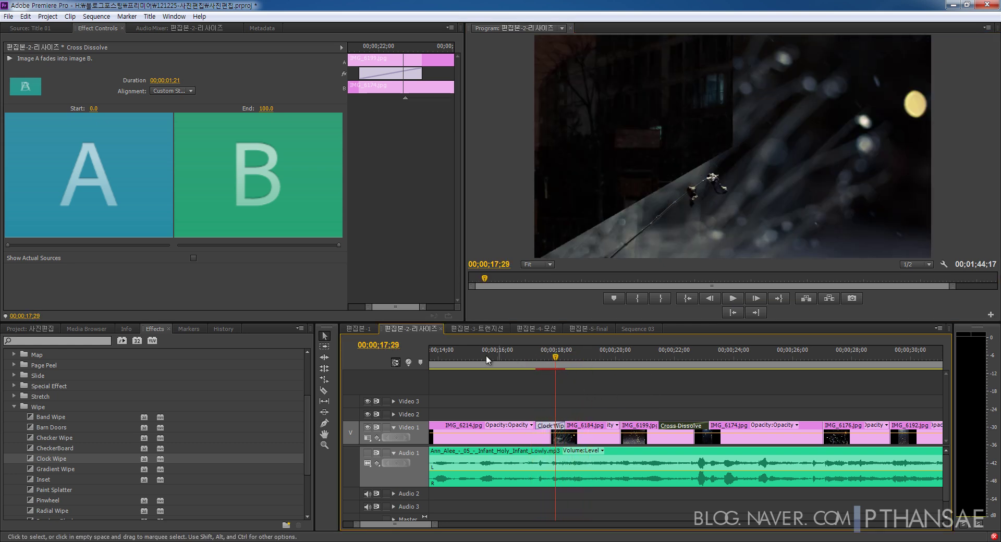
{"action": "left_click", "coordinate": [471, 328]}
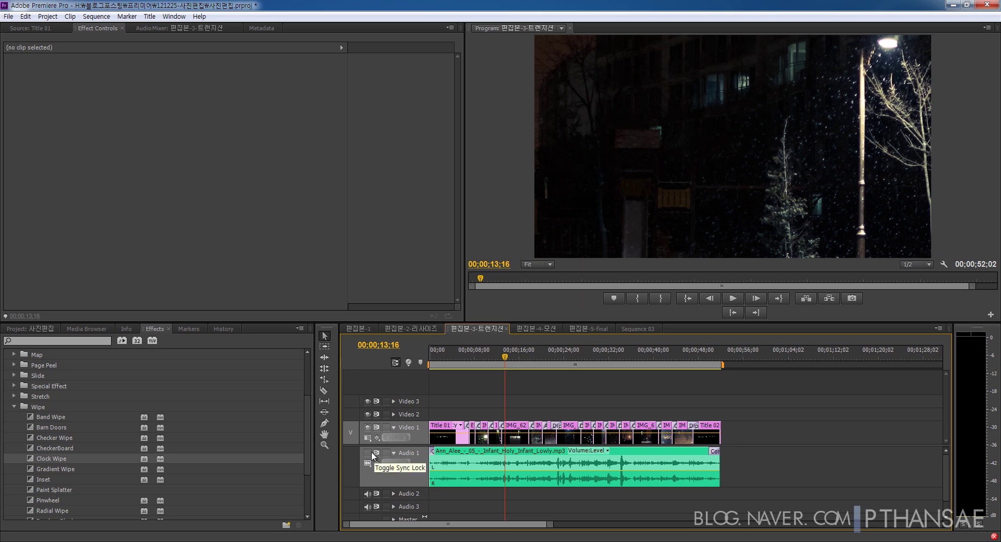
Preview the 편집본-3-트랜지션 sequence from 00;00;13;16, then replay it from 00;00;08;05 to 00;00;13;21.
{"action": "left_click", "coordinate": [731, 298]}
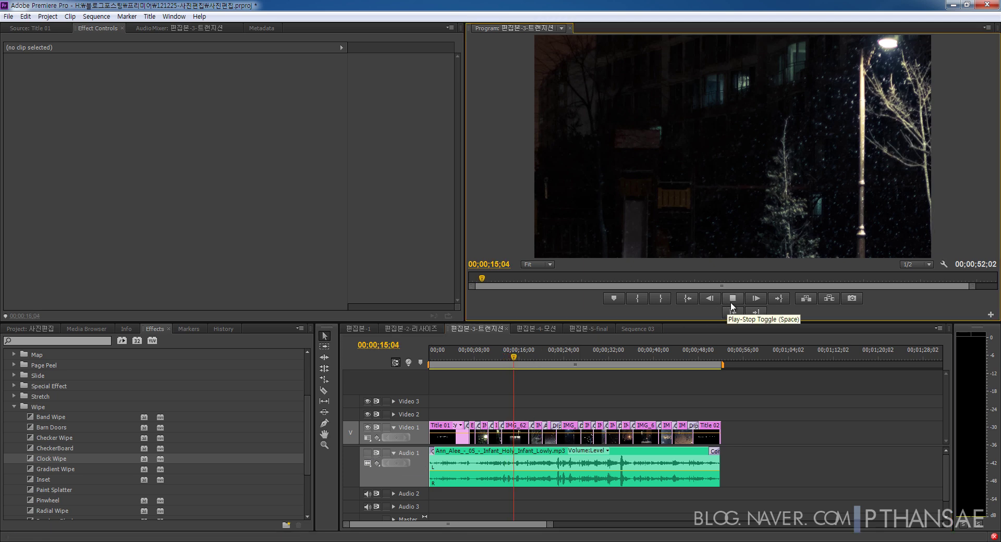
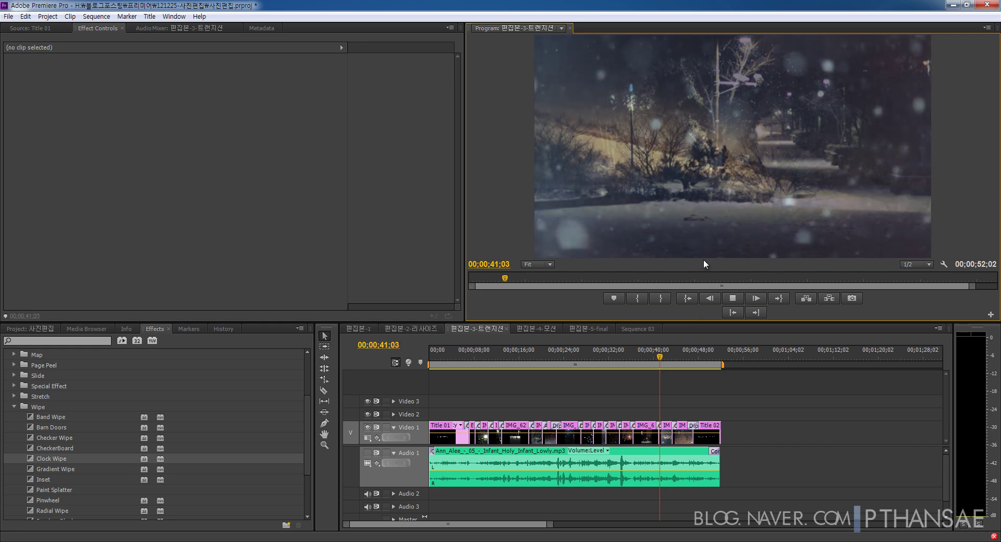
{"action": "left_click_drag", "start_coordinate": [666, 357], "coordinate": [544, 356]}
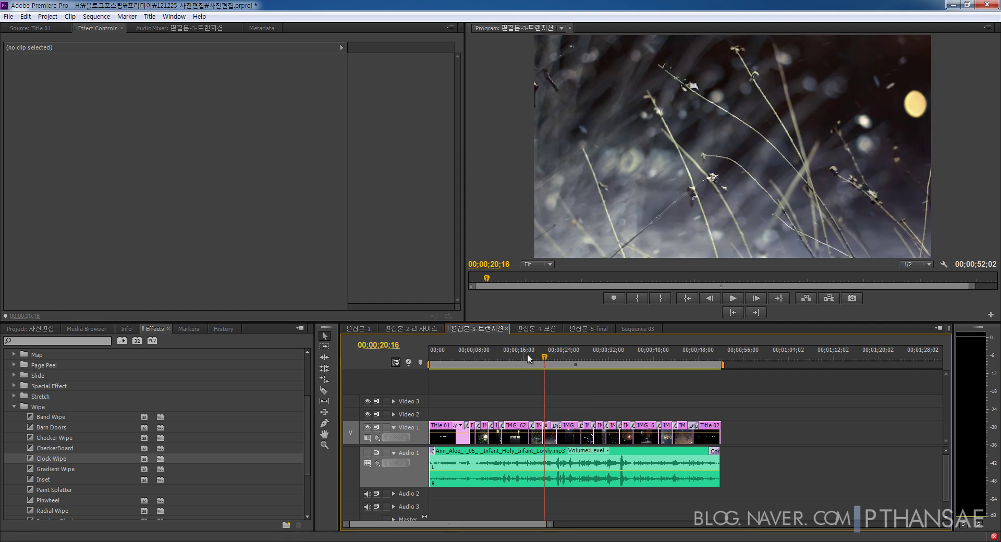
{"action": "left_click_drag", "start_coordinate": [547, 358], "coordinate": [476, 355]}
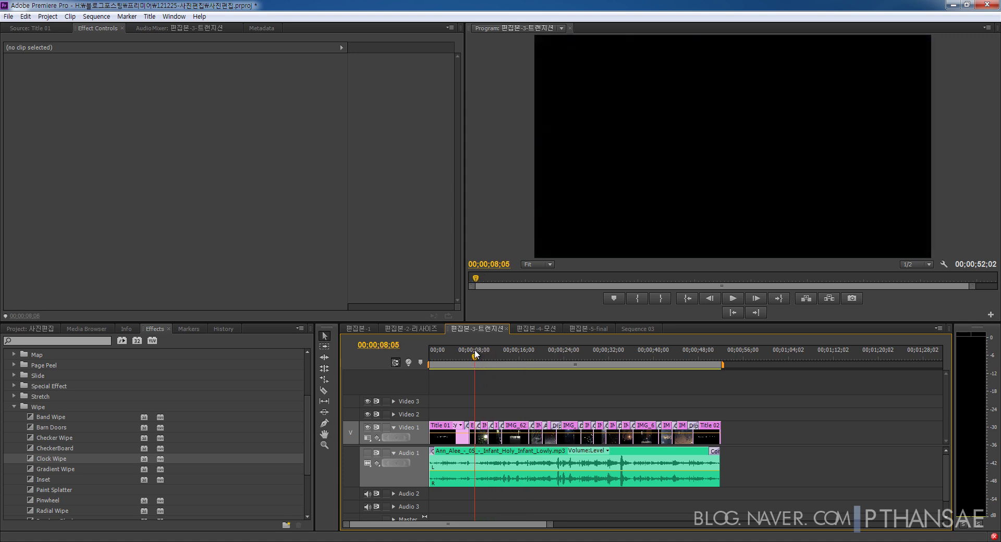
{"action": "left_click", "coordinate": [733, 299]}
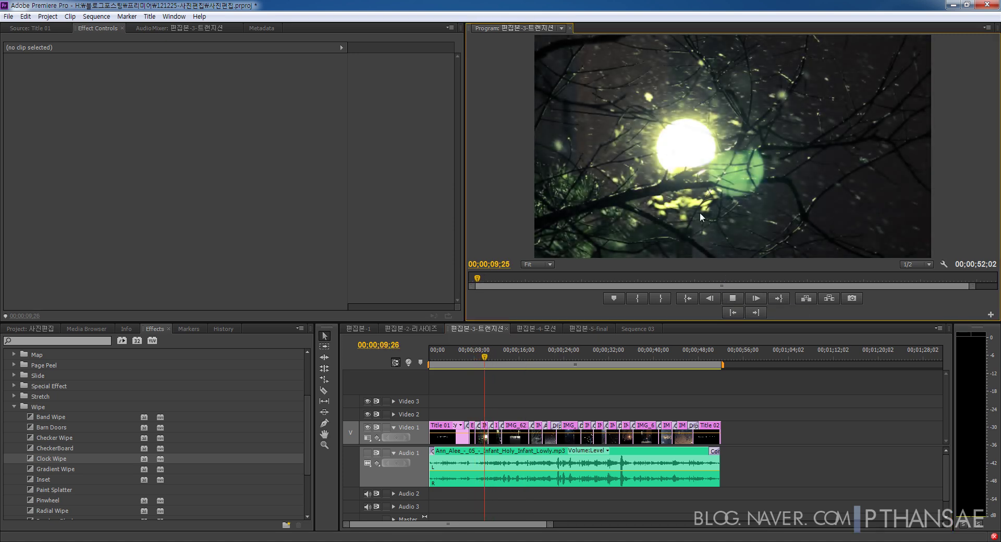
{"action": "left_click", "coordinate": [733, 298]}
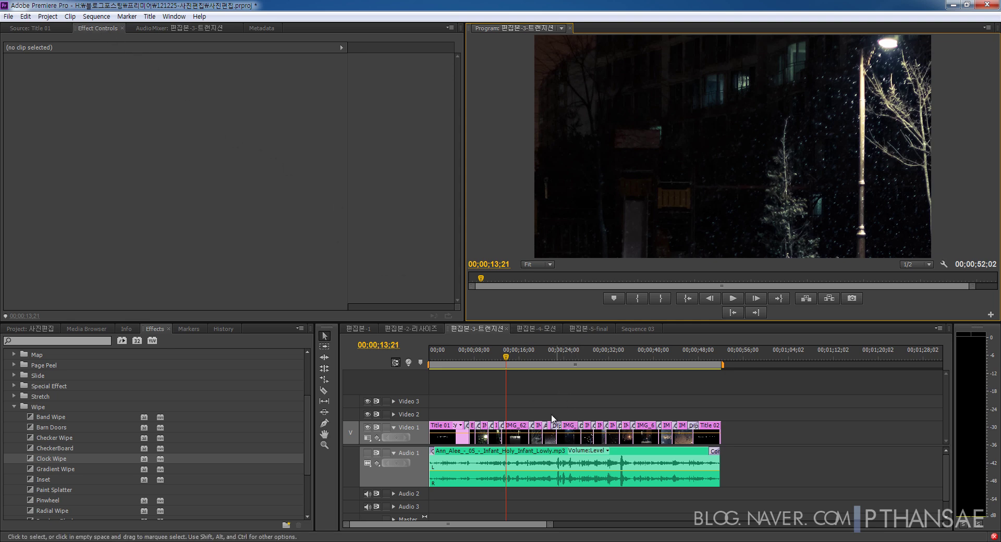
Mute Audio 1 in the 편집본-4-모션 sequence and play it from 00;00;08;05 to 00;00;21;26.
{"action": "left_click", "coordinate": [540, 329]}
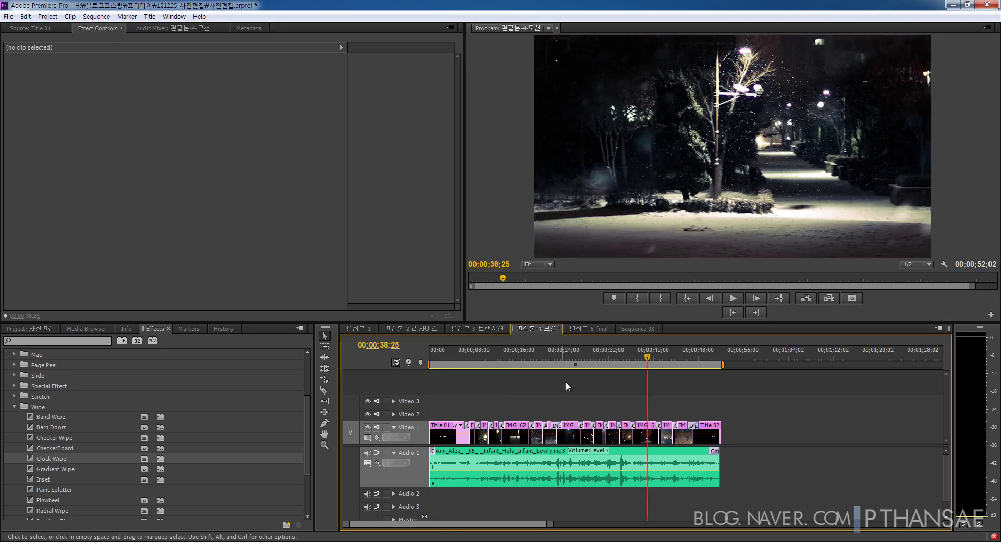
{"action": "left_click", "coordinate": [367, 454]}
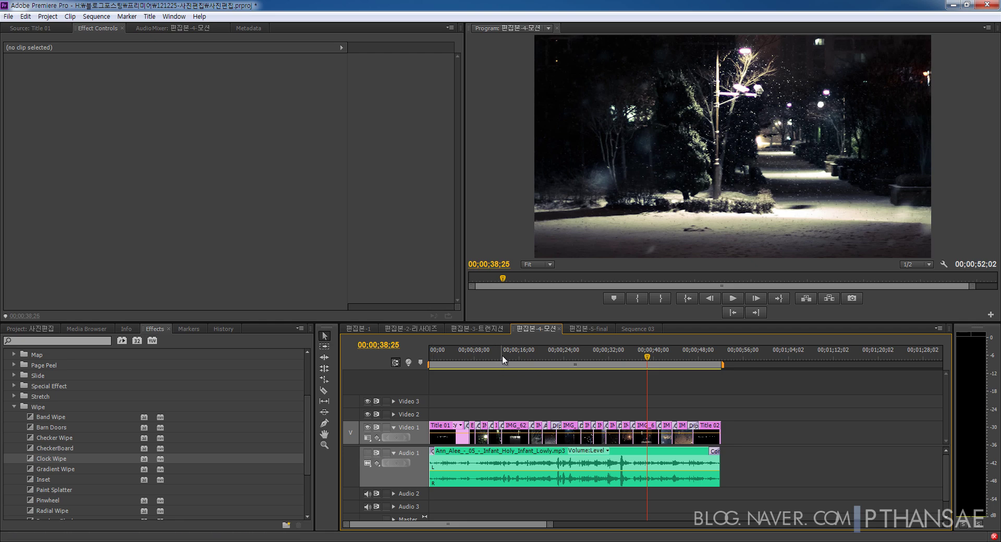
{"action": "left_click_drag", "start_coordinate": [502, 355], "coordinate": [474, 357]}
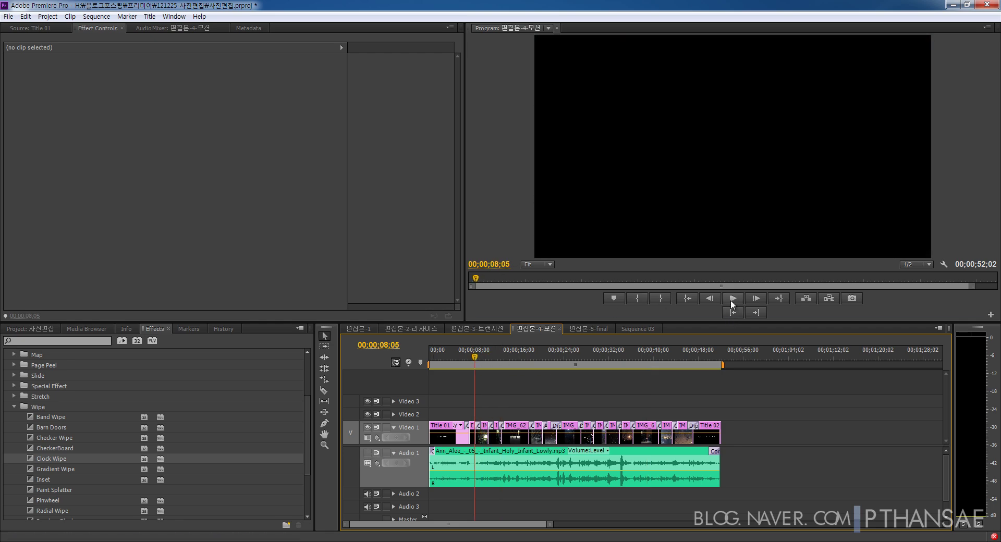
{"action": "left_click", "coordinate": [732, 299]}
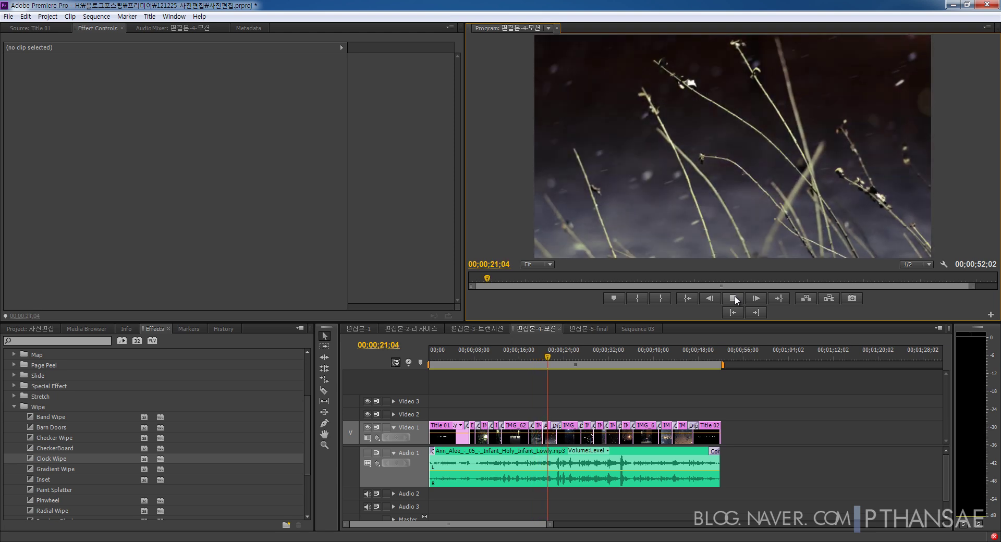
{"action": "left_click", "coordinate": [734, 298]}
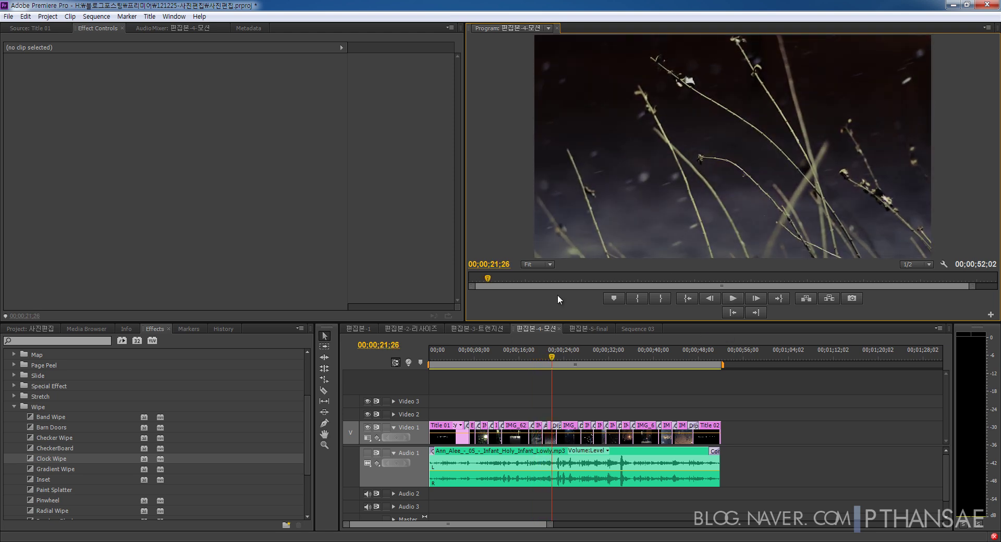
Select IMG_6214.jpg in the 편집본-3-트랜지션 sequence and widen the area showing its effect settings.
{"action": "left_click", "coordinate": [490, 328]}
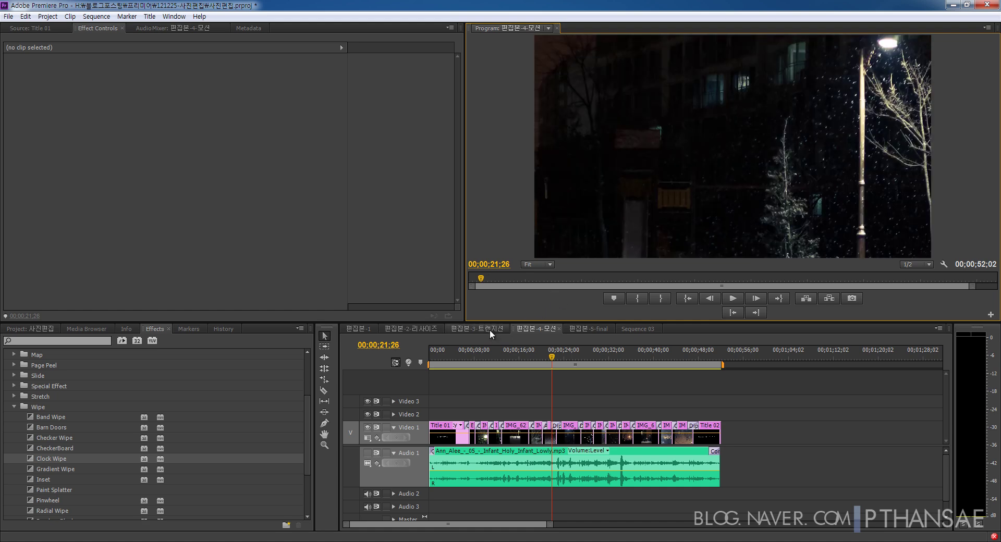
{"action": "left_click", "coordinate": [520, 432]}
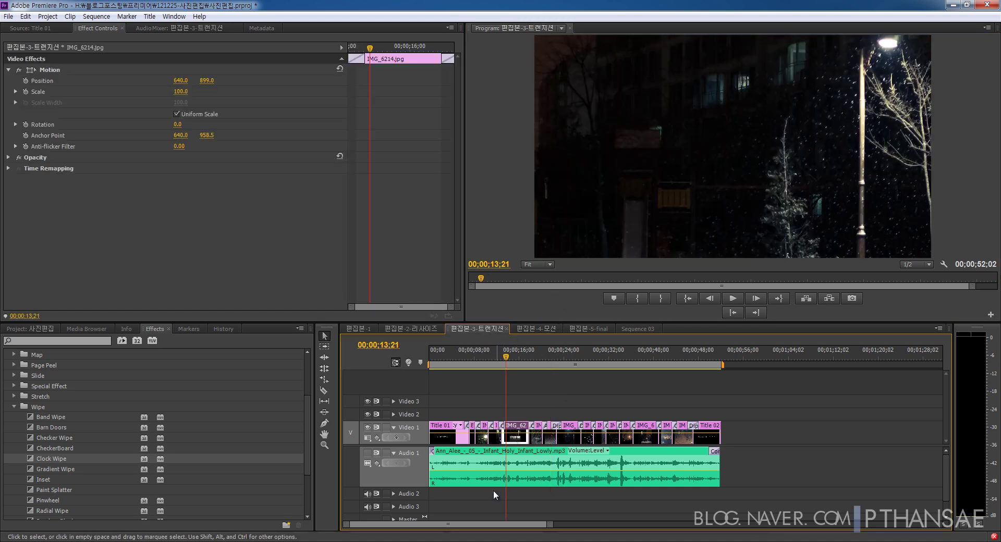
{"action": "key", "text": "="}
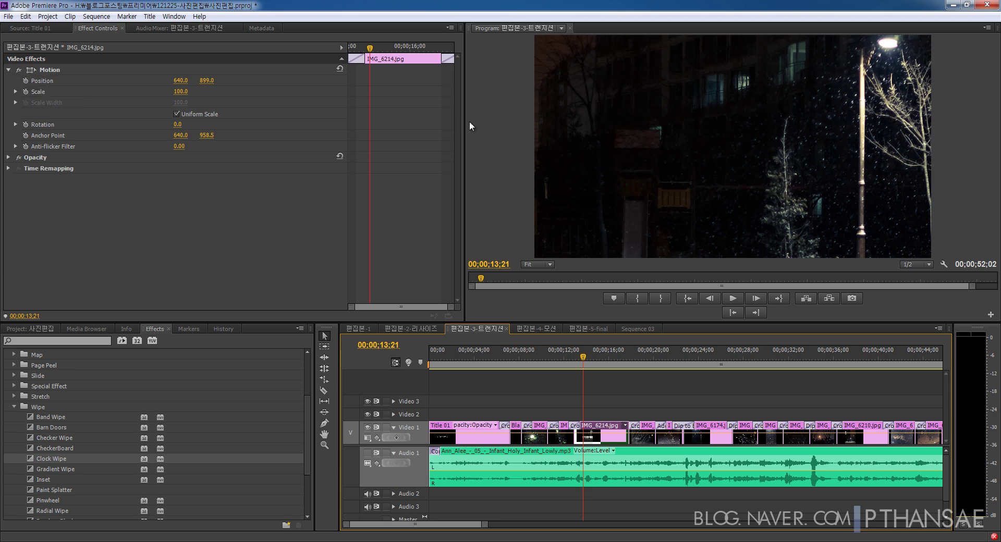
{"action": "left_click_drag", "start_coordinate": [464, 115], "coordinate": [556, 115]}
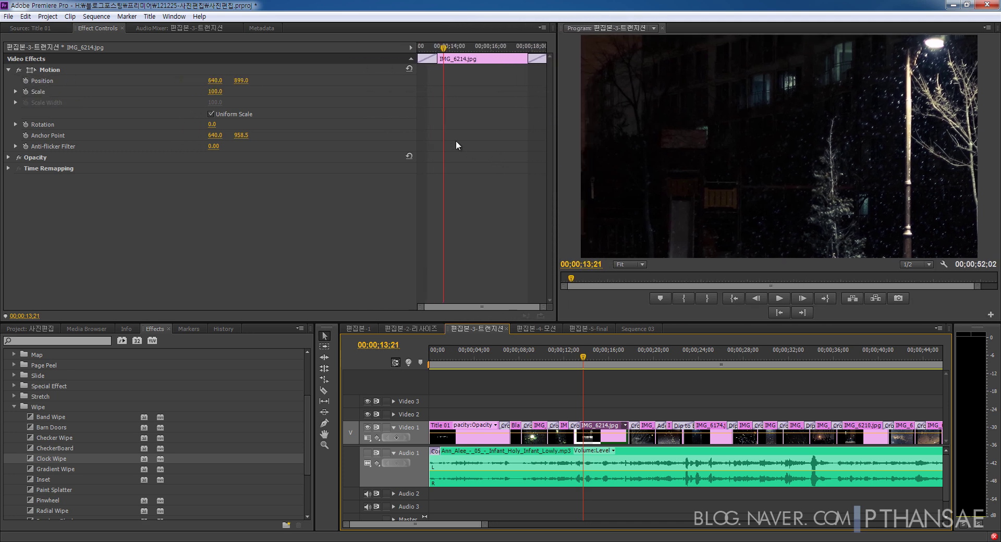
Hide and restore the keyframe timeline view and the Video Effects list for IMG_6214.jpg.
{"action": "left_click", "coordinate": [412, 46]}
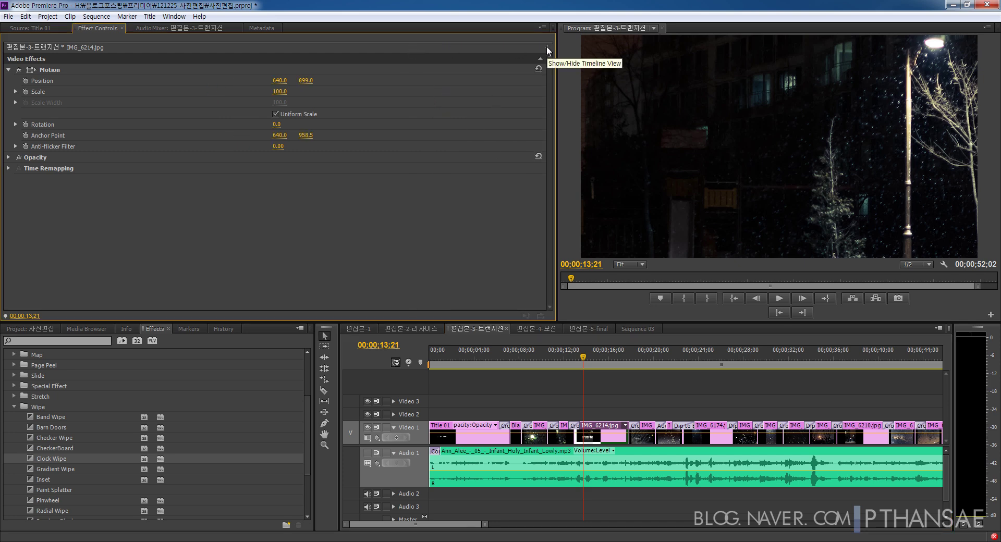
{"action": "left_click", "coordinate": [540, 59]}
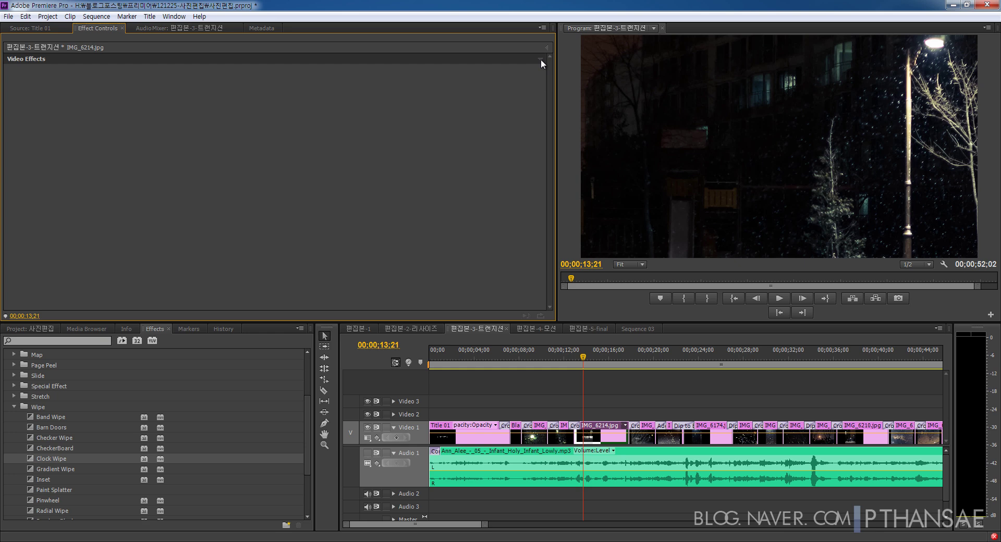
{"action": "left_click", "coordinate": [540, 60]}
{"action": "left_click", "coordinate": [545, 46]}
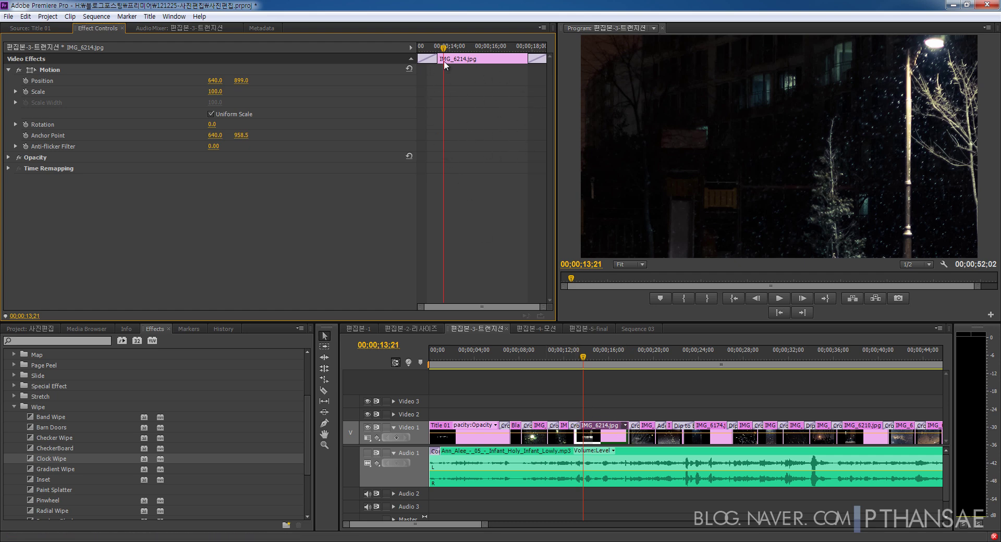
Scrub through IMG_6214.jpg between 00;00;12;13 and 00;00;18;24 to examine the transitions at both ends of the clip.
{"action": "left_click_drag", "start_coordinate": [441, 46], "coordinate": [534, 56]}
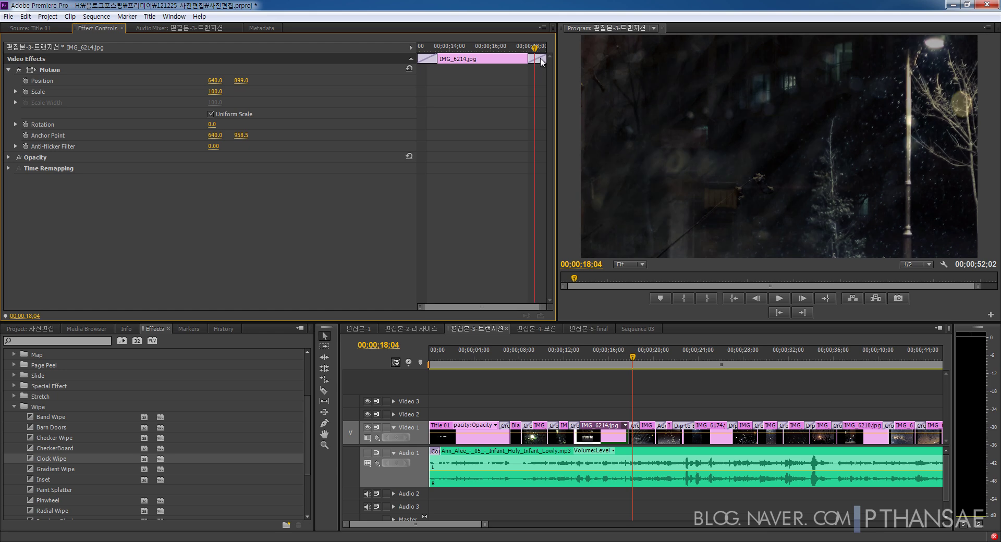
{"action": "left_click", "coordinate": [432, 59]}
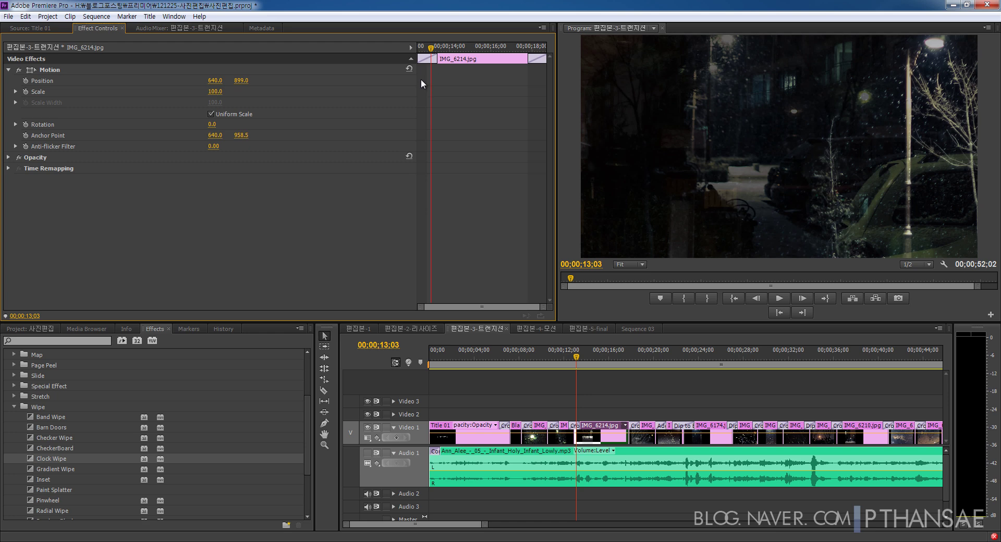
{"action": "left_click", "coordinate": [426, 54]}
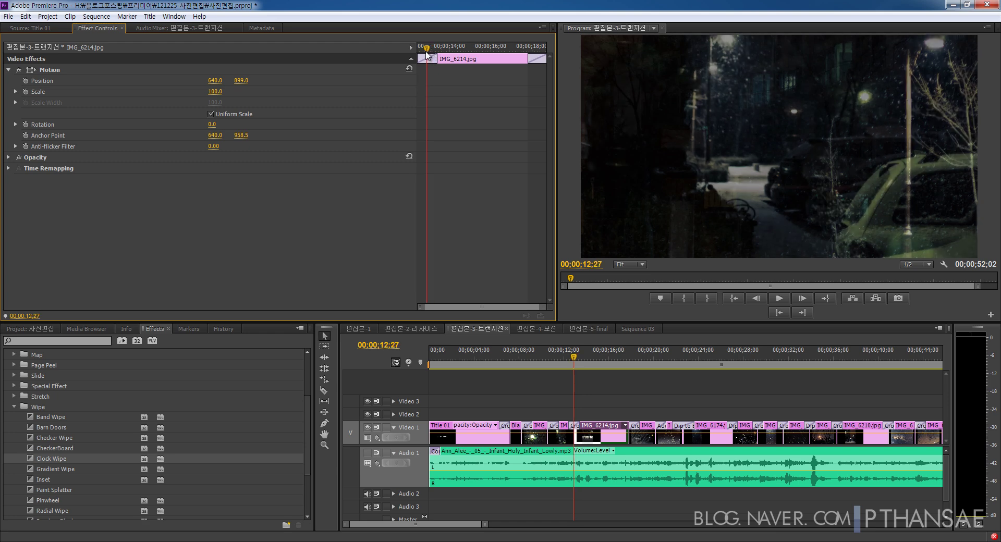
{"action": "left_click_drag", "start_coordinate": [426, 54], "coordinate": [415, 55]}
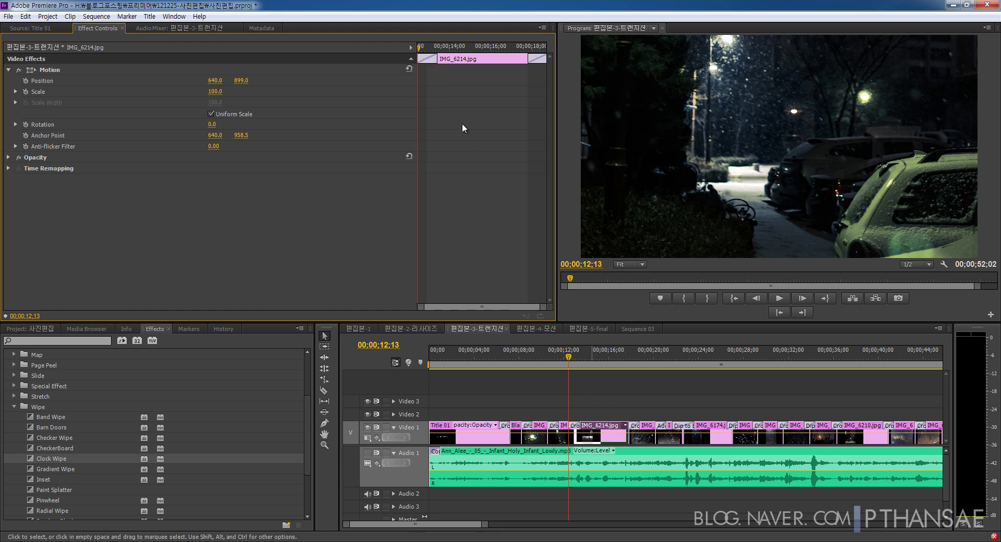
{"action": "left_click", "coordinate": [422, 47]}
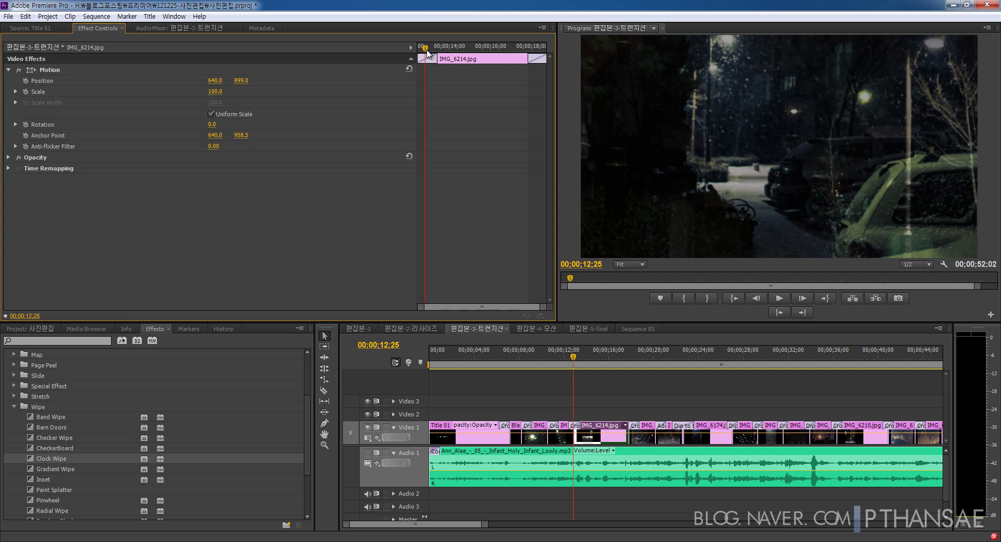
{"action": "left_click_drag", "start_coordinate": [426, 50], "coordinate": [527, 59]}
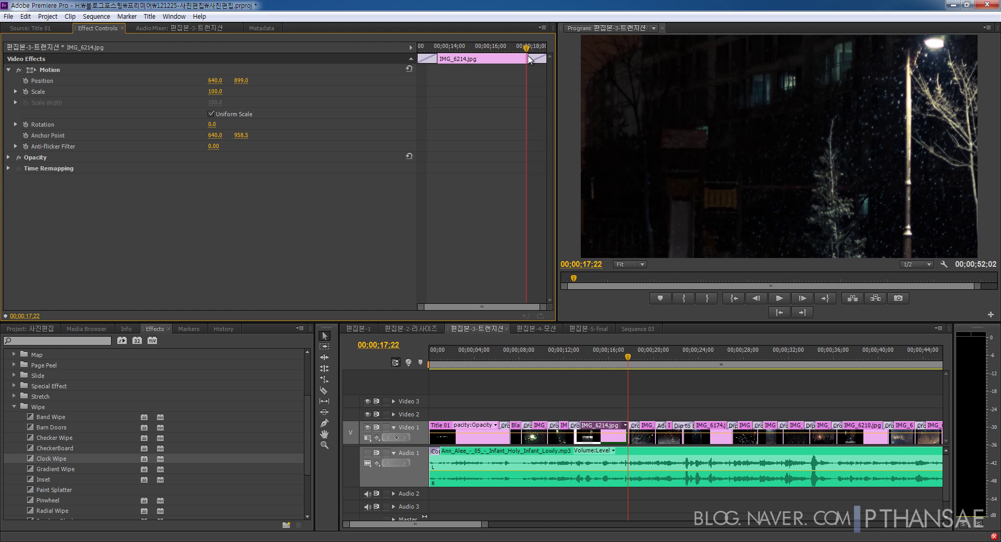
{"action": "mouse_move", "coordinate": [526, 59]}
{"action": "left_mouse_down"}
{"action": "mouse_move", "coordinate": [431, 59]}
{"action": "mouse_move", "coordinate": [529, 61]}
{"action": "left_mouse_up"}
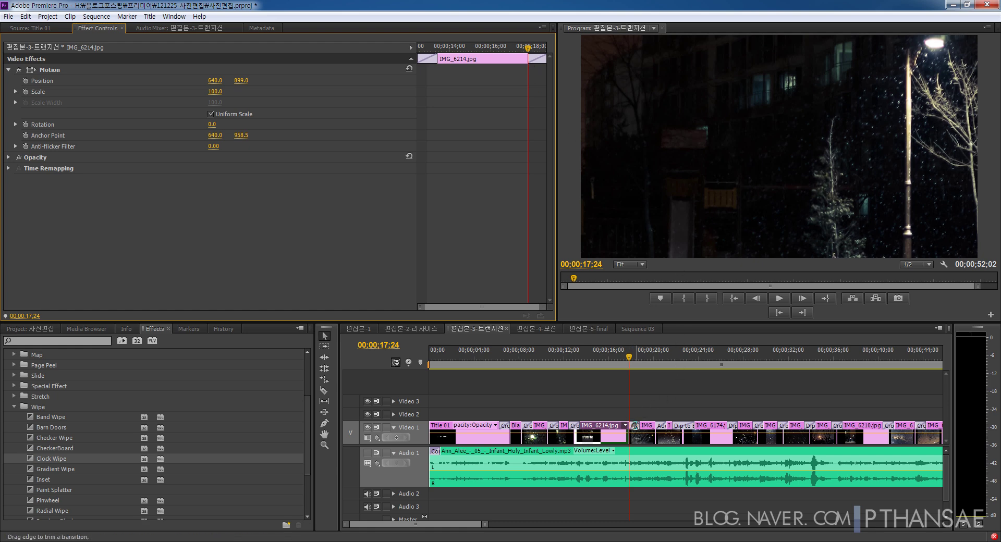
{"action": "left_click_drag", "start_coordinate": [630, 360], "coordinate": [634, 359]}
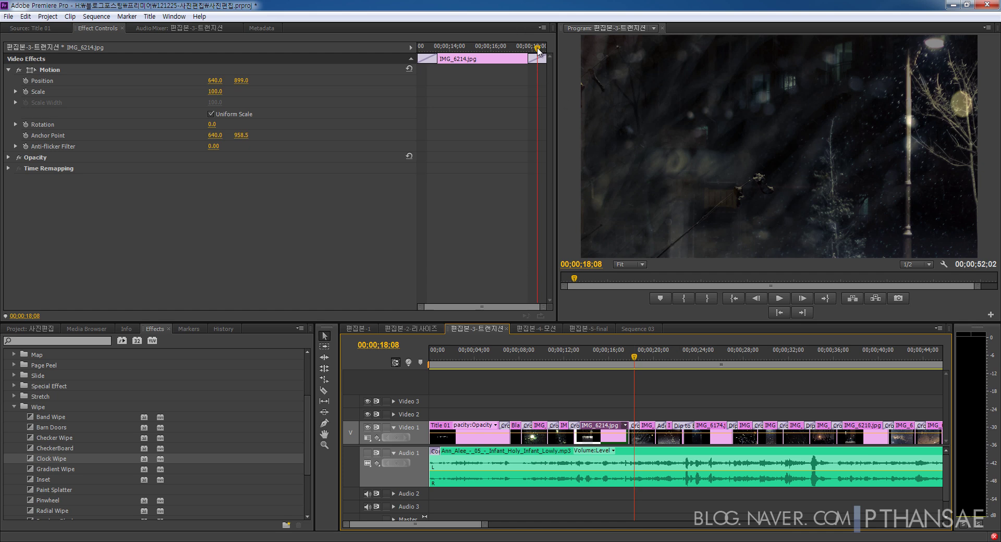
{"action": "left_click_drag", "start_coordinate": [539, 51], "coordinate": [548, 55]}
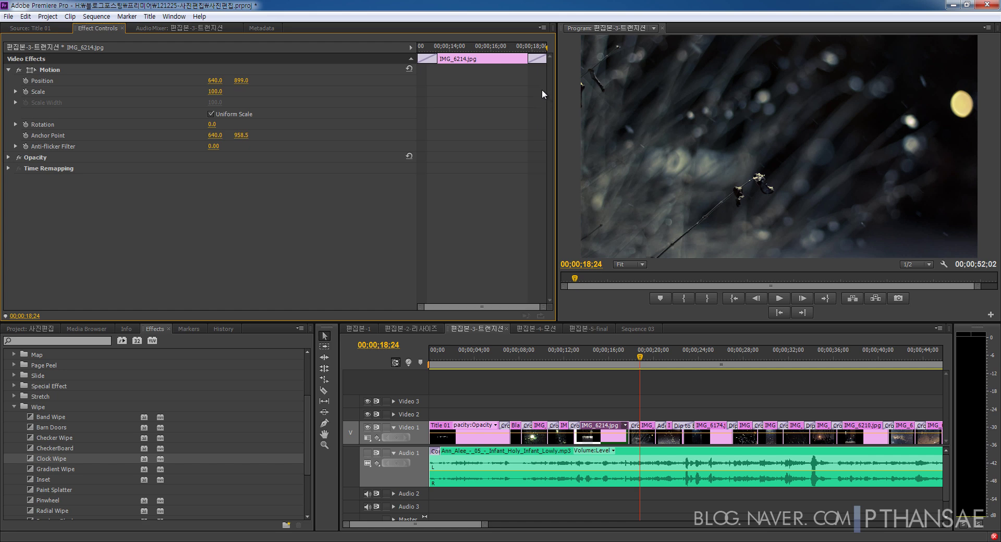
{"action": "left_click", "coordinate": [480, 51]}
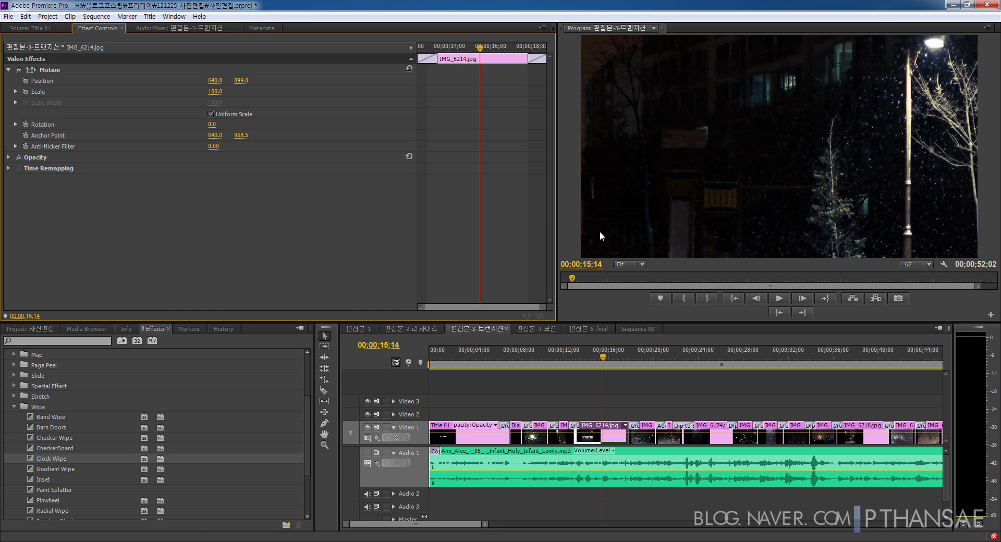
Add a Position keyframe at 00;00;12;13, where IMG_6214.jpg begins, and select its Motion effect.
{"action": "left_click", "coordinate": [779, 312]}
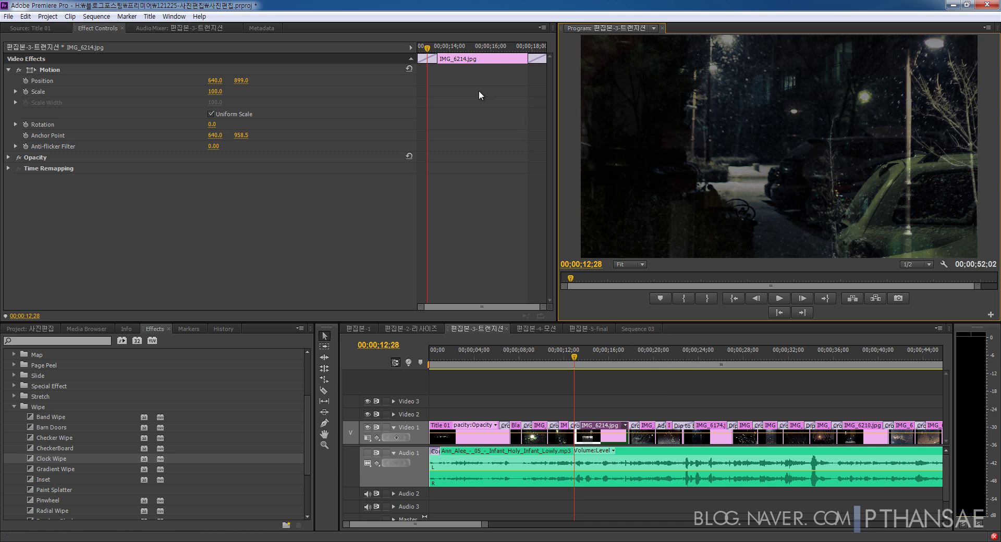
{"action": "left_click_drag", "start_coordinate": [427, 48], "coordinate": [412, 97]}
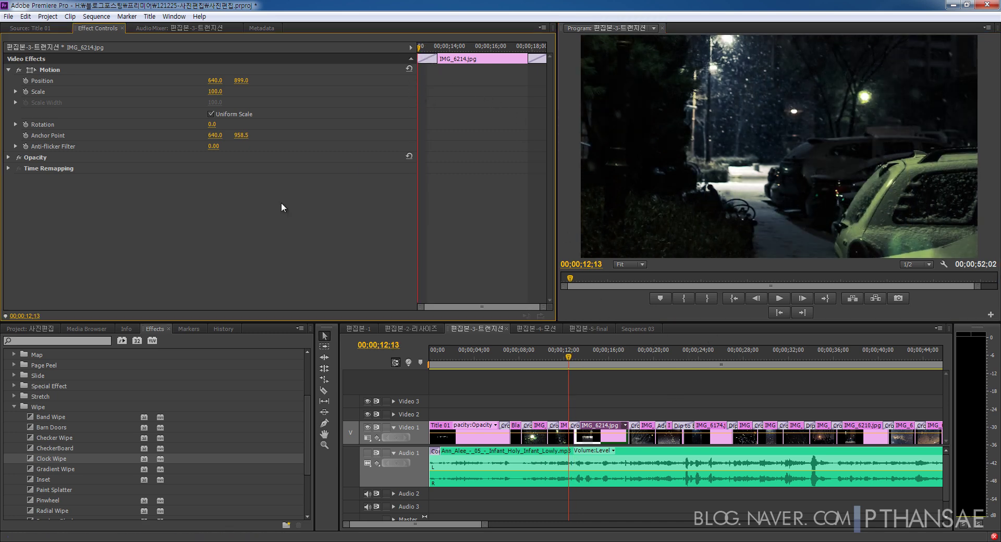
{"action": "left_click", "coordinate": [26, 80]}
{"action": "left_click", "coordinate": [74, 72]}
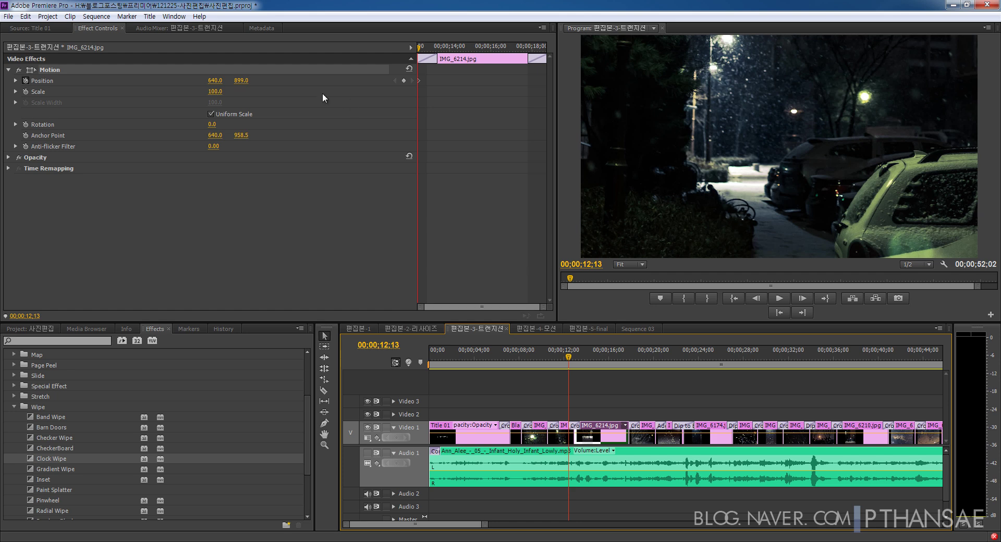
{"action": "left_click", "coordinate": [56, 72]}
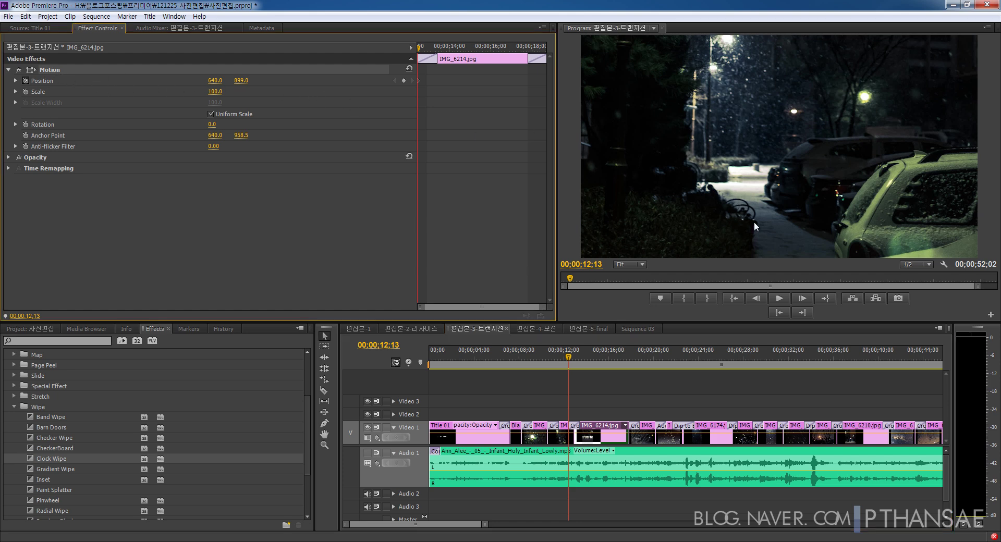
Set the preview magnification to 25% and, at 00;00;12;28, turn off Position animation for IMG_6214.jpg, deleting its existing keyframe.
{"action": "left_click", "coordinate": [630, 264]}
{"action": "left_click", "coordinate": [636, 303]}
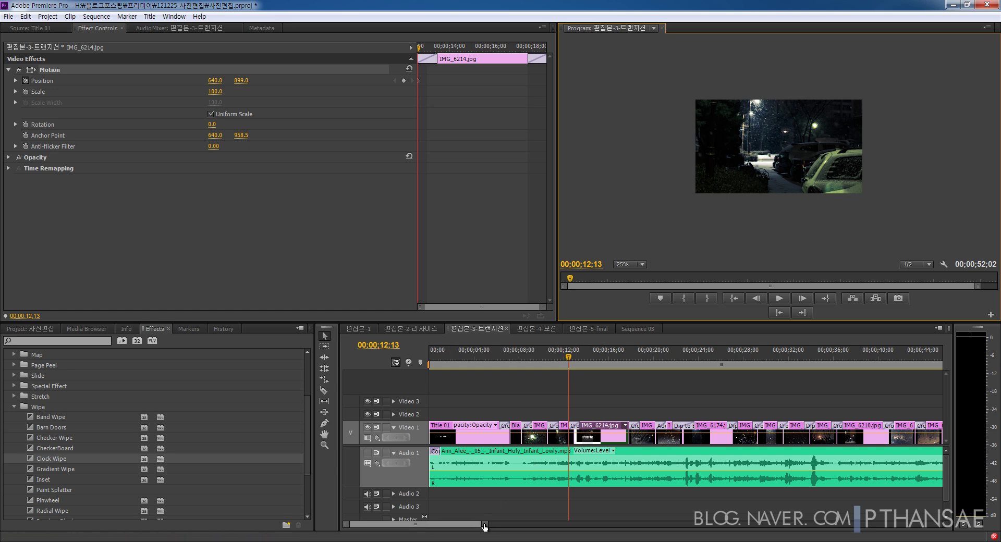
{"action": "left_click_drag", "start_coordinate": [485, 525], "coordinate": [405, 527]}
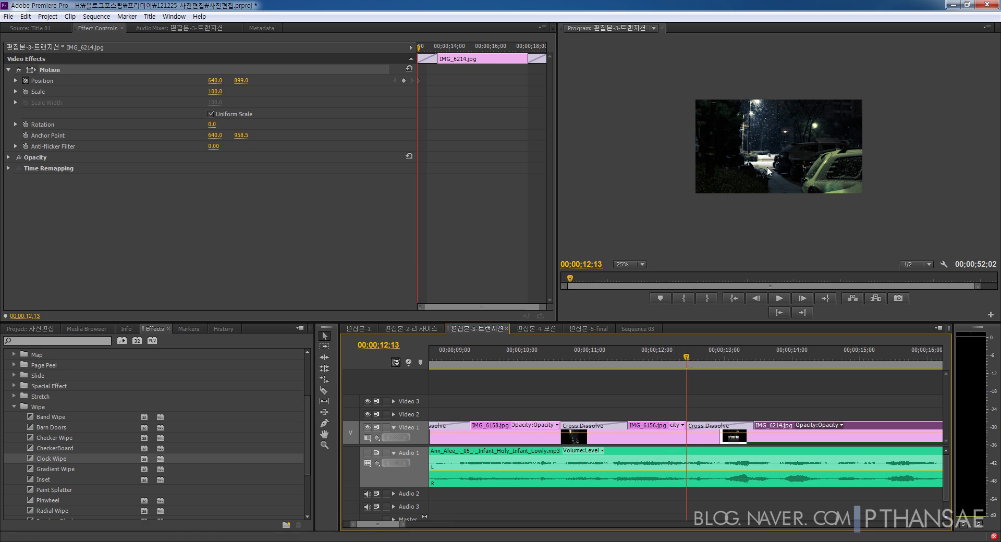
{"action": "key", "text": "Right"}
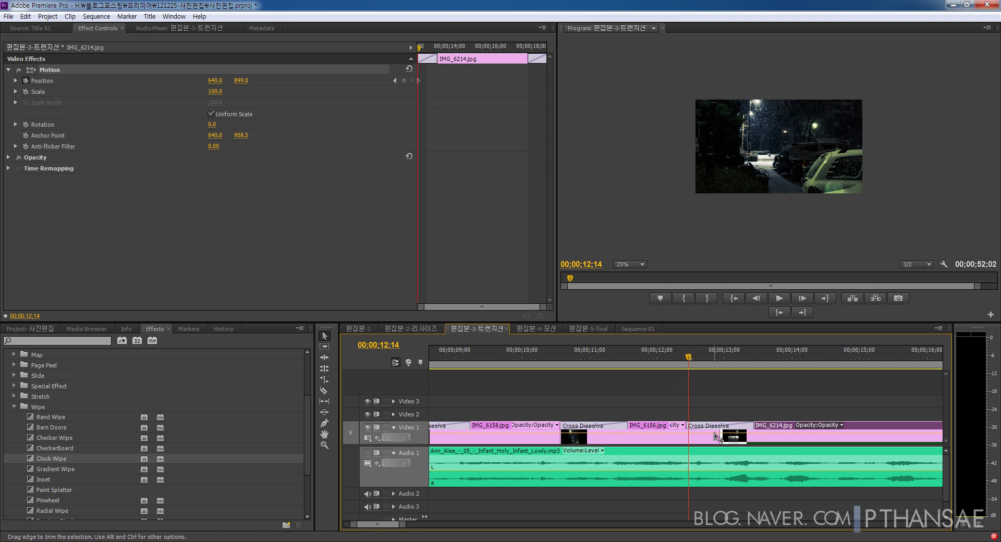
{"action": "left_click_drag", "start_coordinate": [688, 358], "coordinate": [721, 364]}
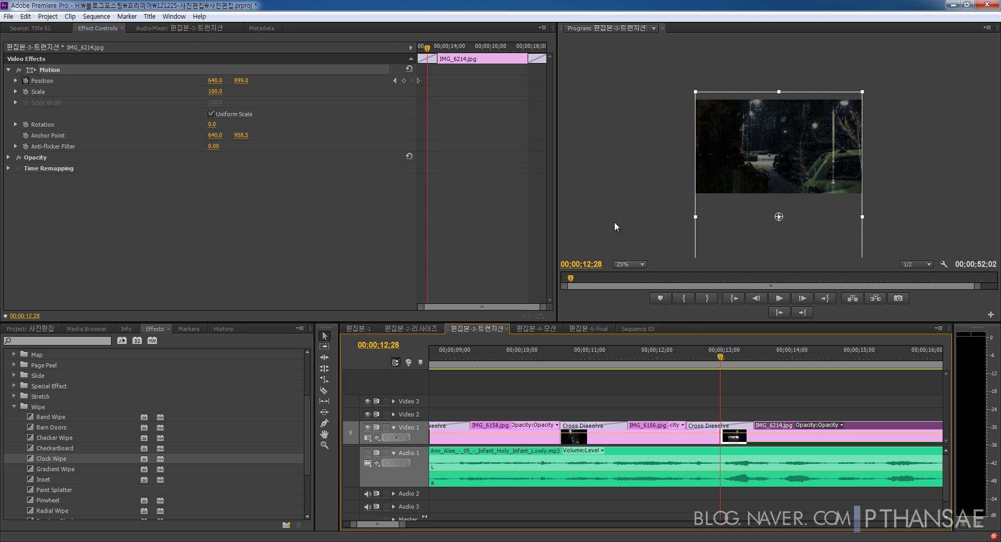
{"action": "left_click", "coordinate": [25, 82]}
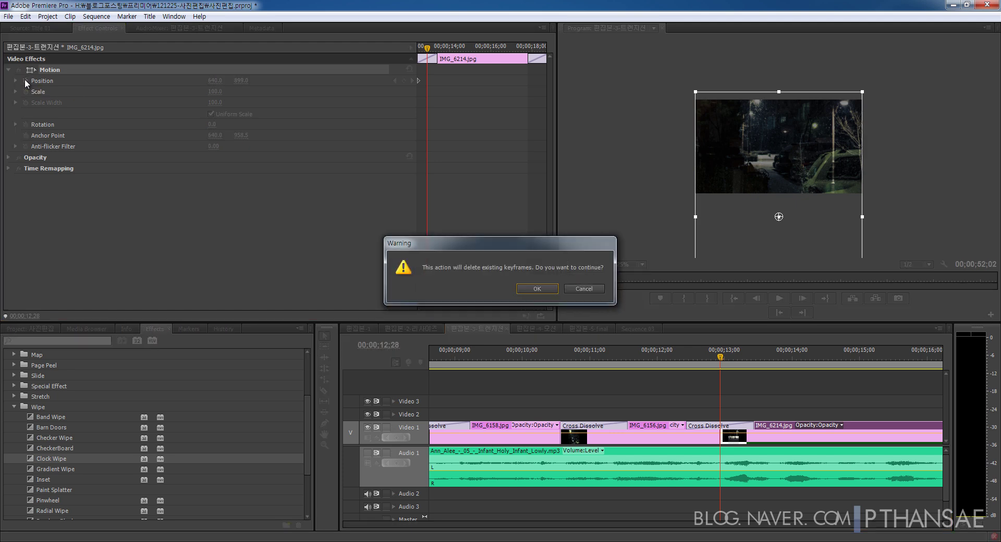
{"action": "left_click", "coordinate": [544, 289]}
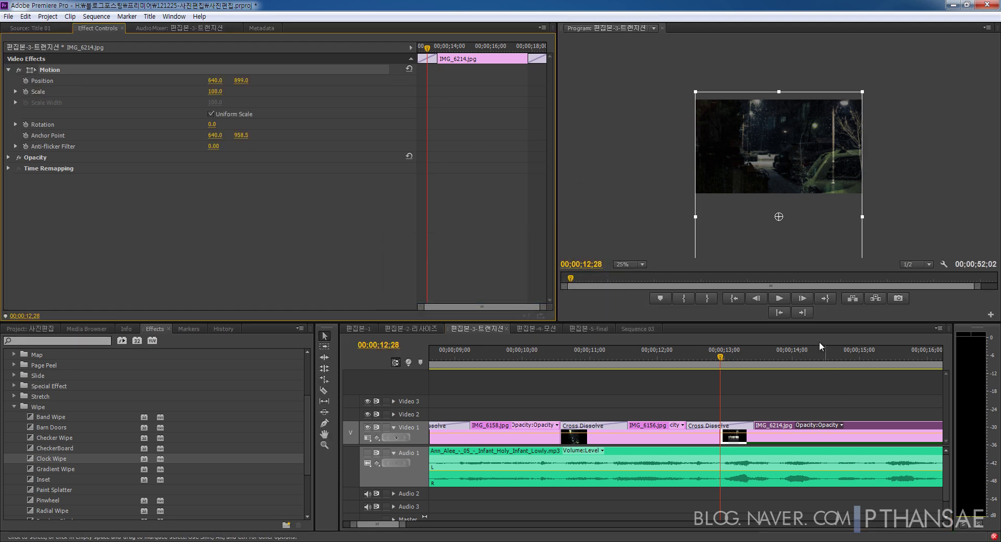
Add a Position keyframe to IMG_6214.jpg at 00;00;12;28 and another at 00;00;17;23 with the vertical position set to 751.0.
{"action": "left_click", "coordinate": [778, 315]}
{"action": "left_click", "coordinate": [805, 315]}
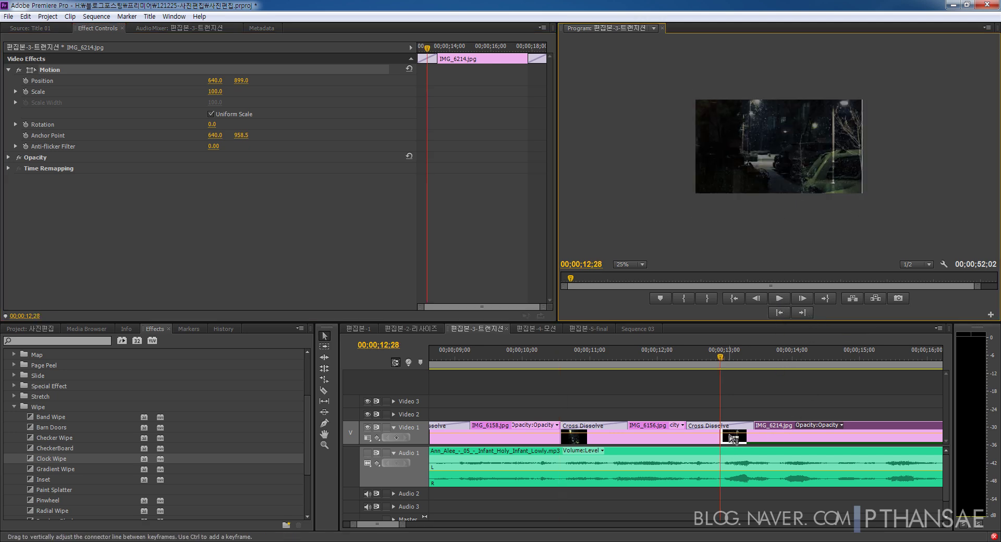
{"action": "left_click", "coordinate": [51, 70]}
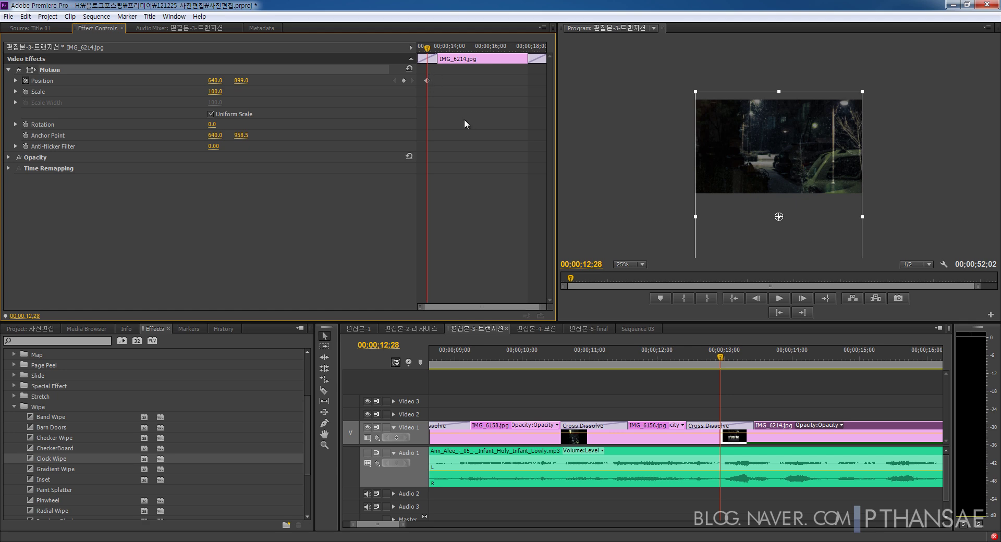
{"action": "left_click", "coordinate": [800, 312]}
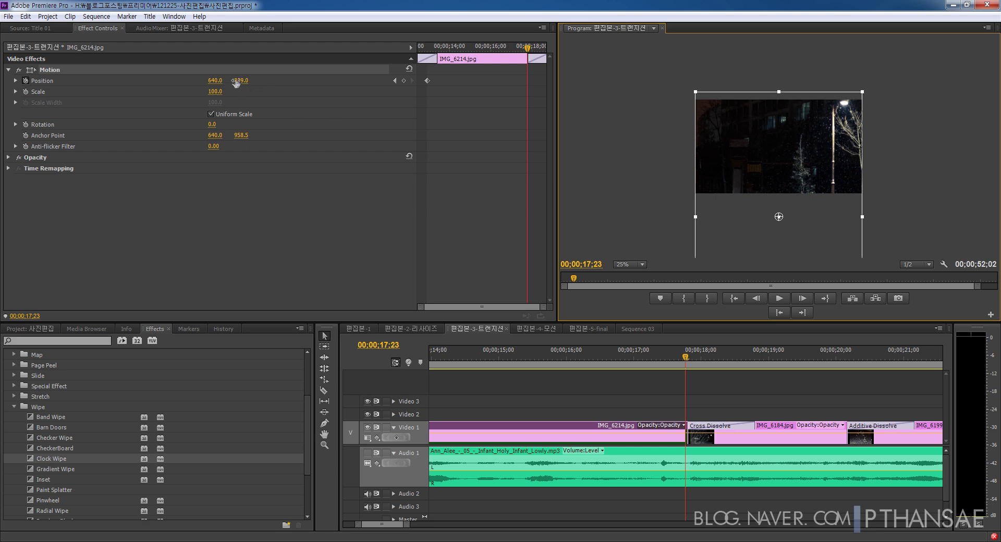
{"action": "left_click_drag", "start_coordinate": [235, 82], "coordinate": [175, 79]}
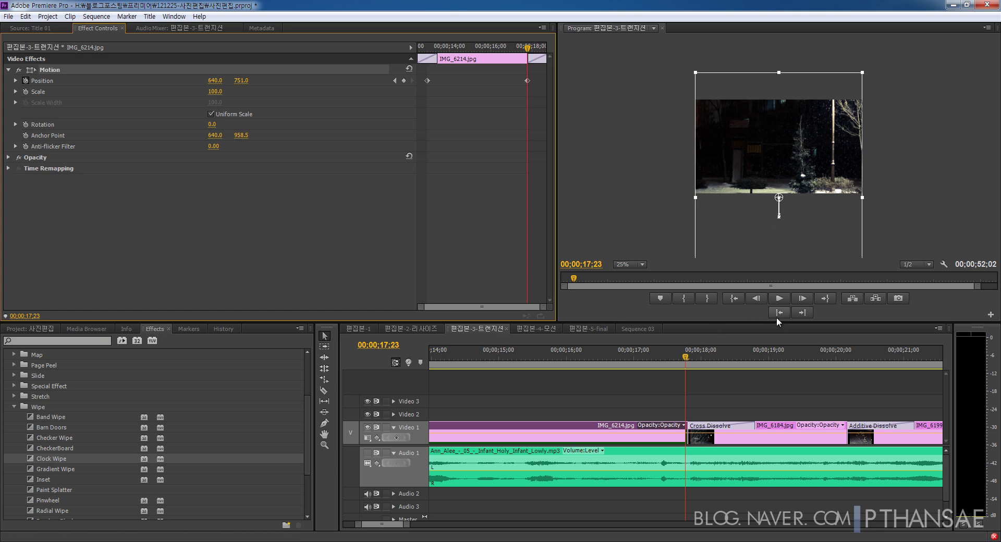
Play IMG_6214.jpg from 00;00;12;24 to check its vertical movement through to the following transition.
{"action": "left_click", "coordinate": [594, 395]}
{"action": "key", "text": "minus"}
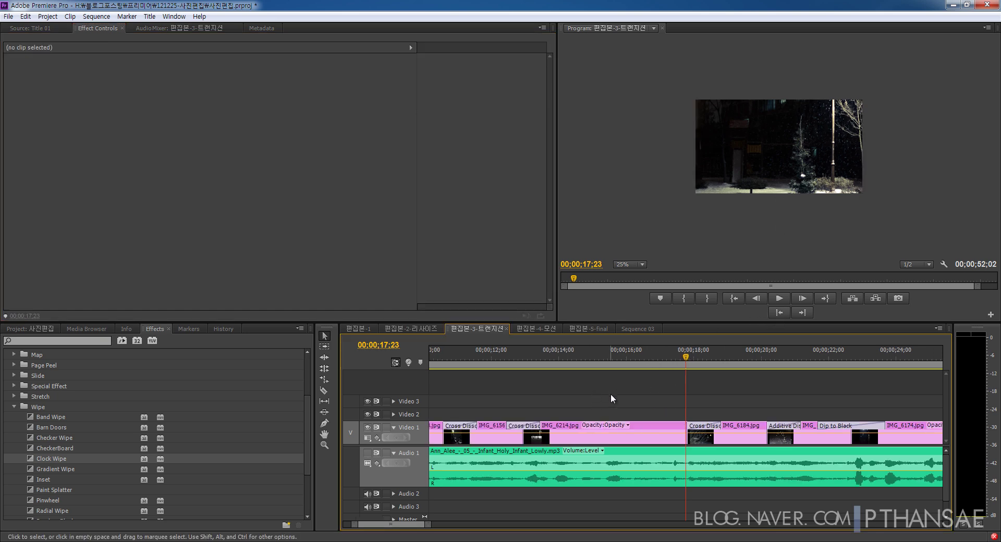
{"action": "left_click", "coordinate": [582, 435]}
{"action": "left_click_drag", "start_coordinate": [573, 358], "coordinate": [518, 378]}
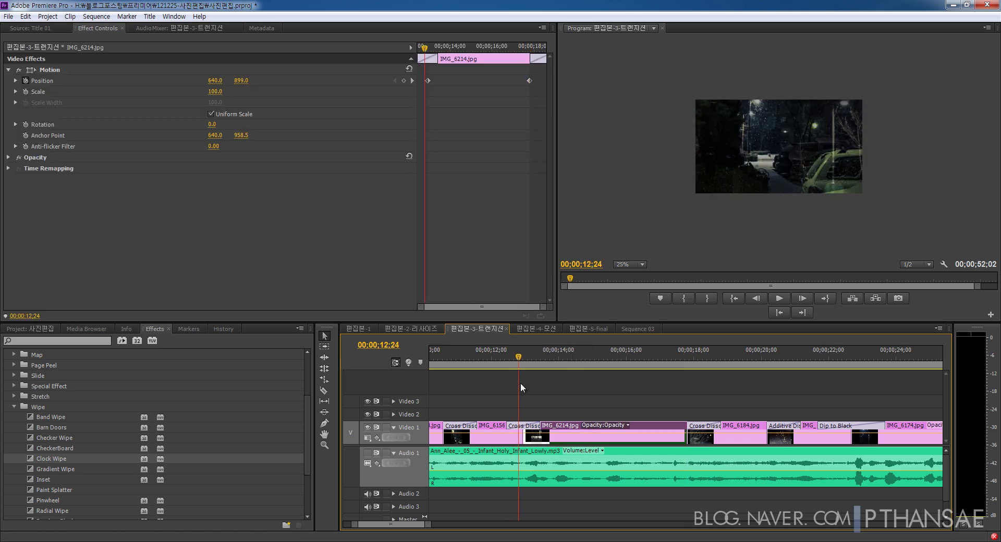
{"action": "key", "text": "space"}
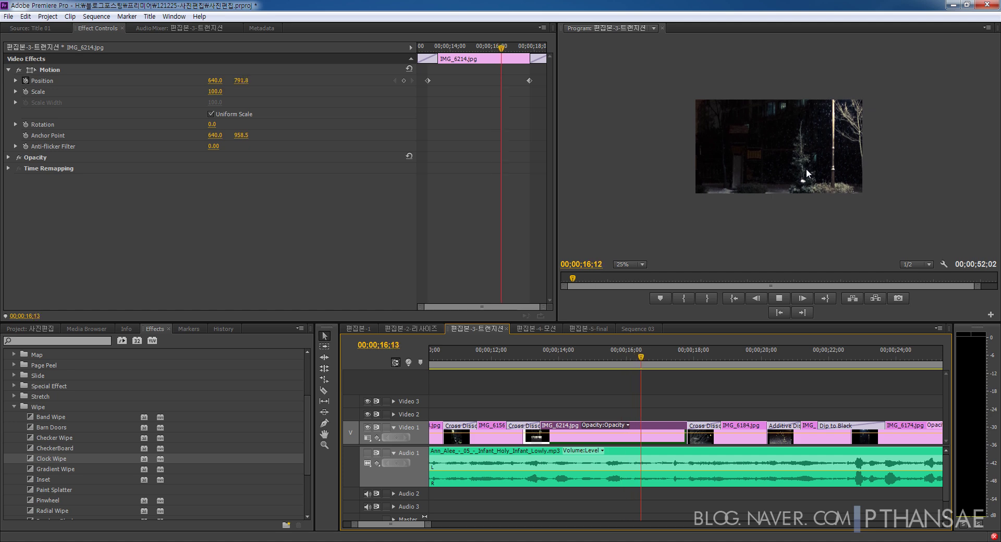
{"action": "key", "text": "space"}
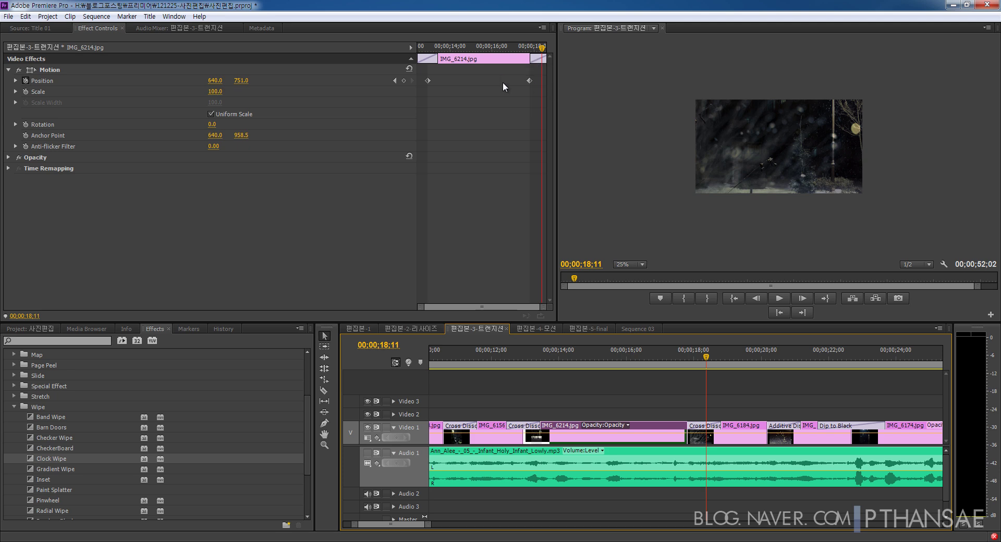
Fit the preview to the monitor and play IMG_6214.jpg from 00;00;15;29 to examine how the movement ends.
{"action": "left_click", "coordinate": [491, 48]}
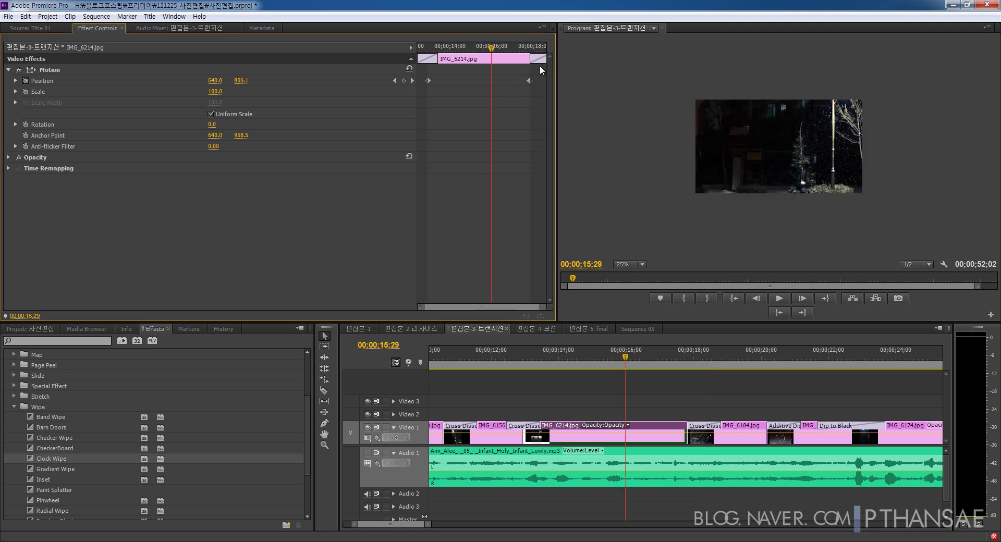
{"action": "left_click", "coordinate": [633, 263]}
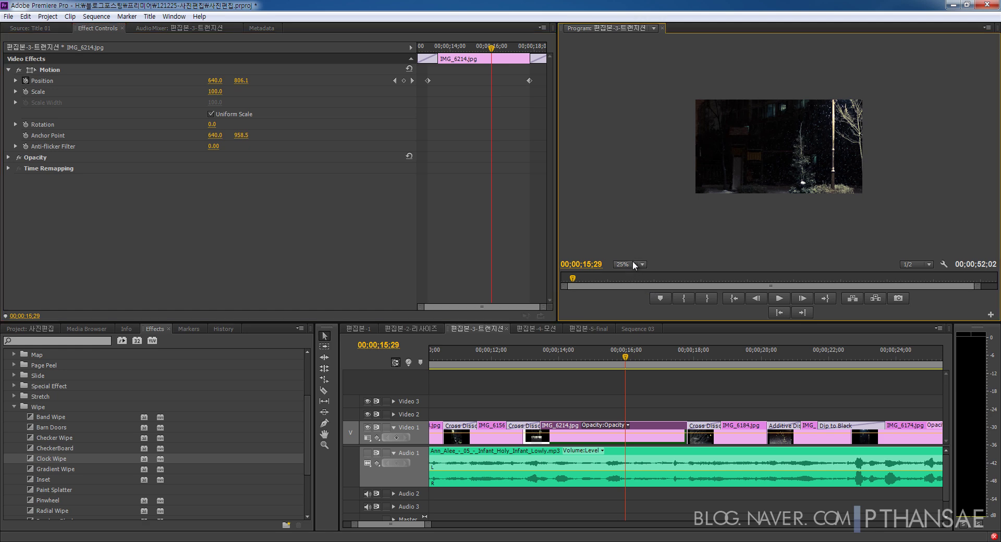
{"action": "left_click", "coordinate": [632, 263]}
{"action": "left_click", "coordinate": [631, 272]}
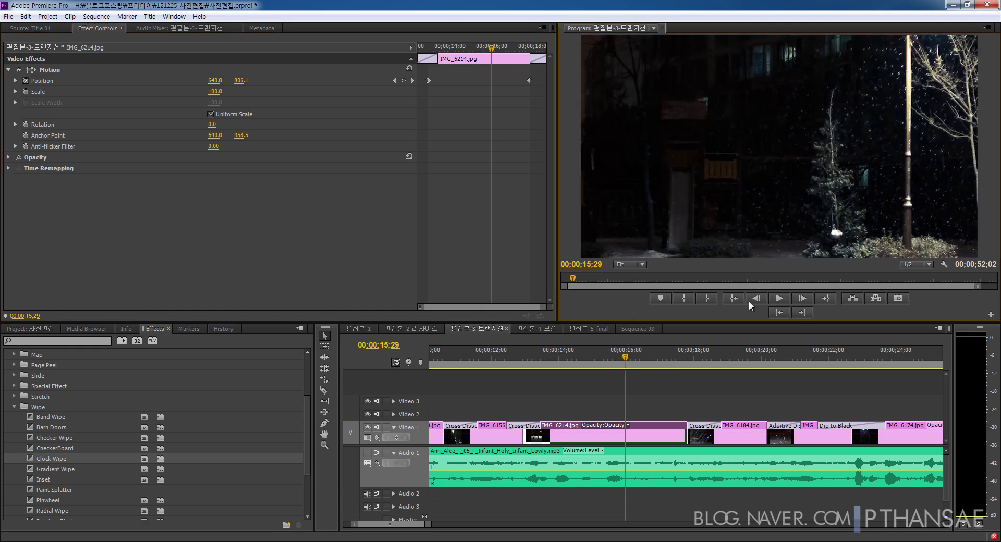
{"action": "left_click", "coordinate": [781, 298]}
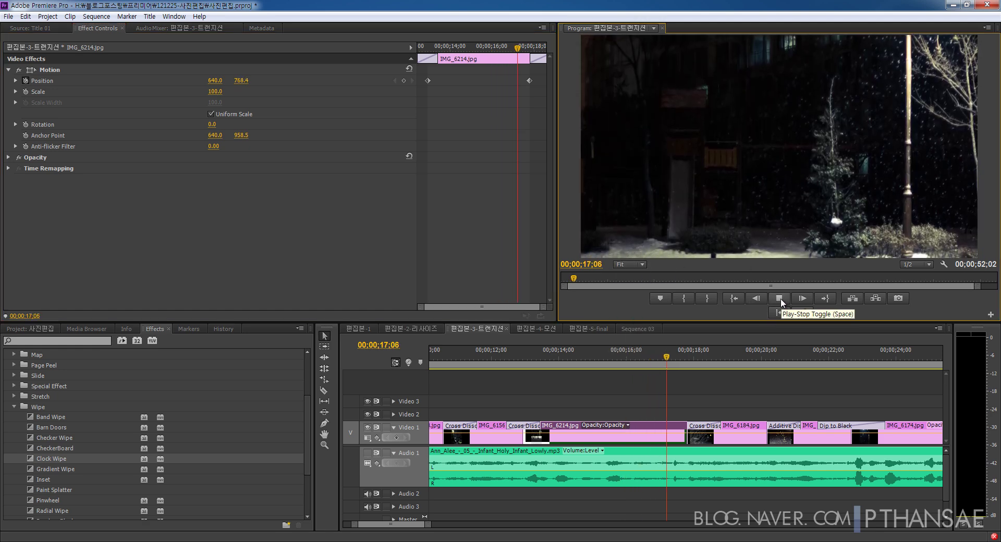
{"action": "left_click", "coordinate": [780, 298]}
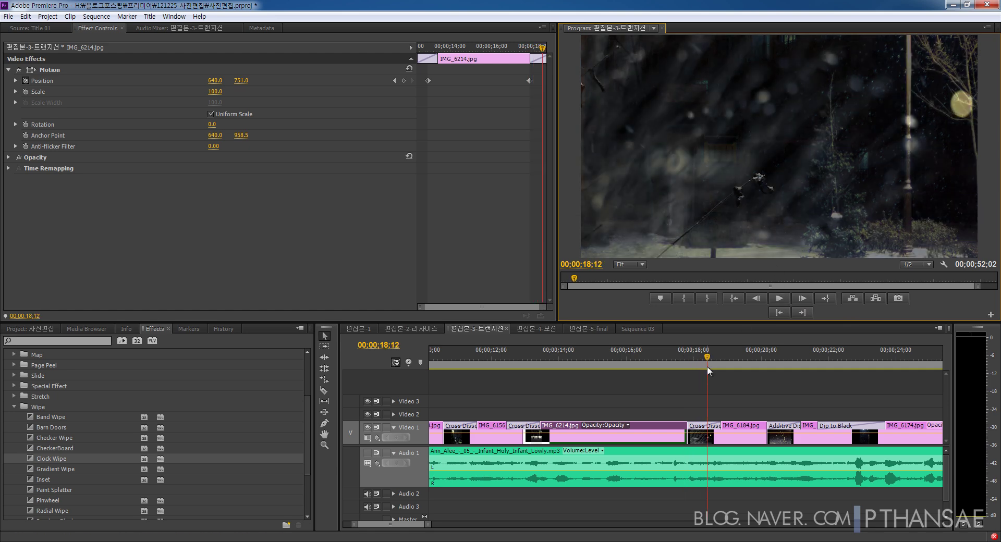
Move the first Position keyframe of IMG_6214.jpg to the clip's start at 00;00;12;13 and the last one to the clip's end.
{"action": "left_click_drag", "start_coordinate": [707, 366], "coordinate": [657, 362]}
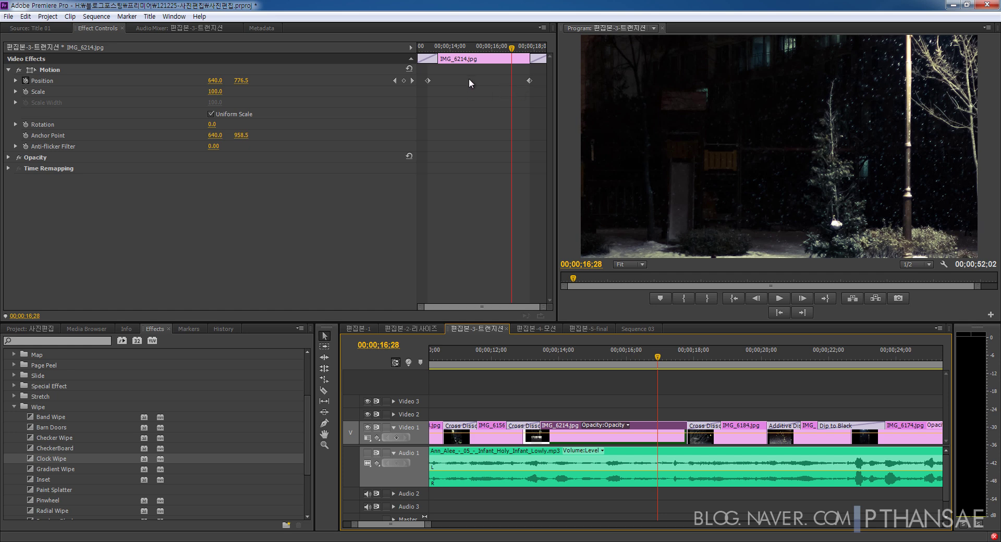
{"action": "left_click_drag", "start_coordinate": [427, 81], "coordinate": [415, 83]}
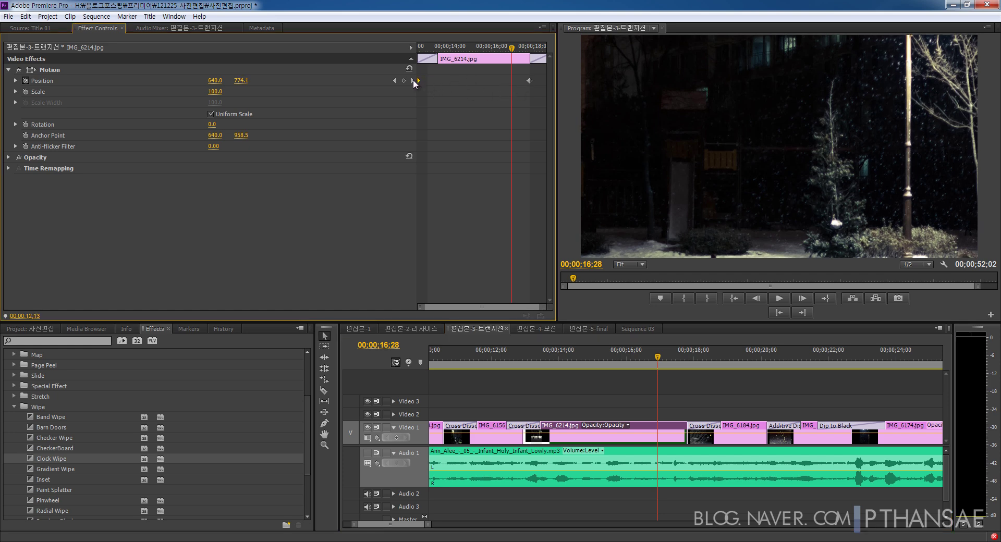
{"action": "left_click_drag", "start_coordinate": [529, 81], "coordinate": [552, 84]}
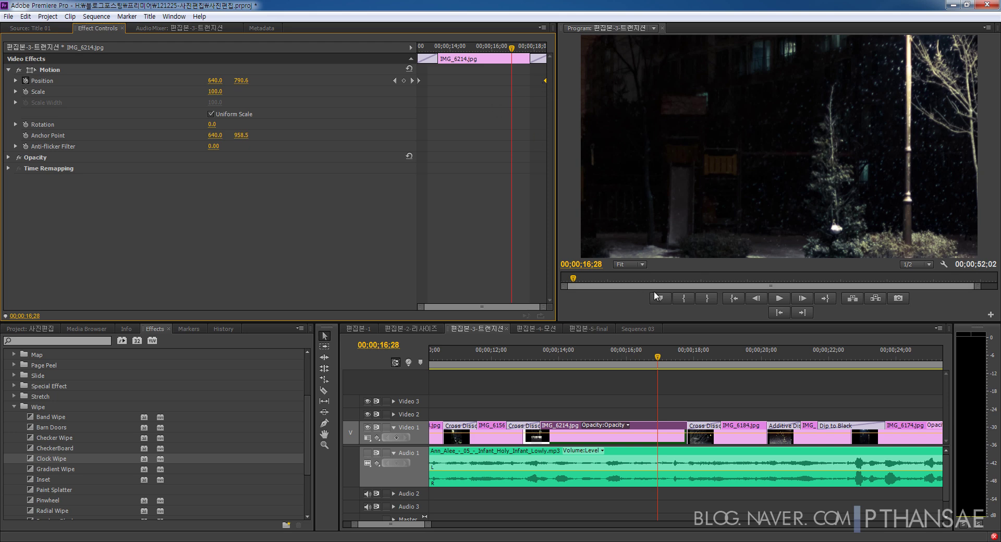
Play IMG_6214.jpg from 00;00;12;14 and scrub back to 00;00;18;05 to check the movement during the closing transition.
{"action": "left_click_drag", "start_coordinate": [542, 360], "coordinate": [507, 374]}
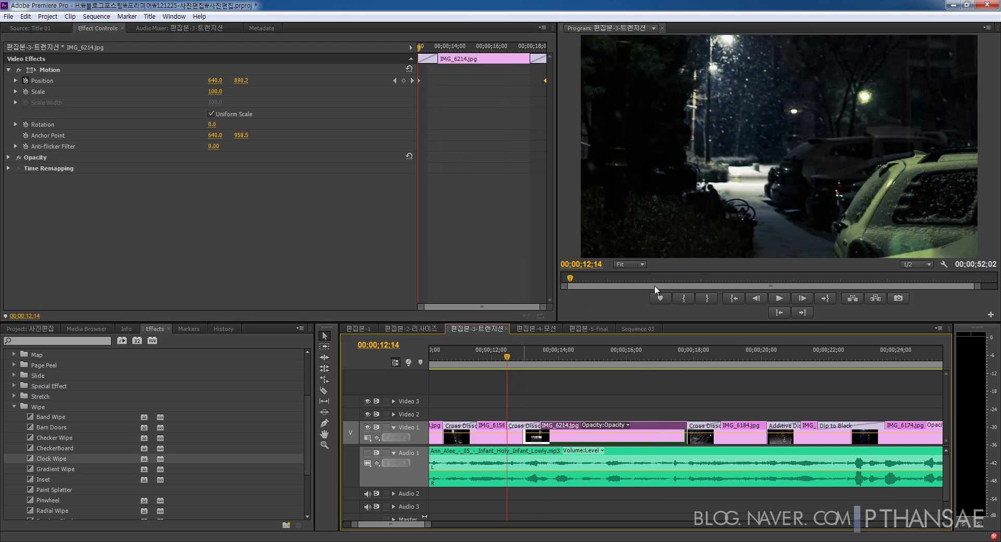
{"action": "left_click", "coordinate": [778, 298]}
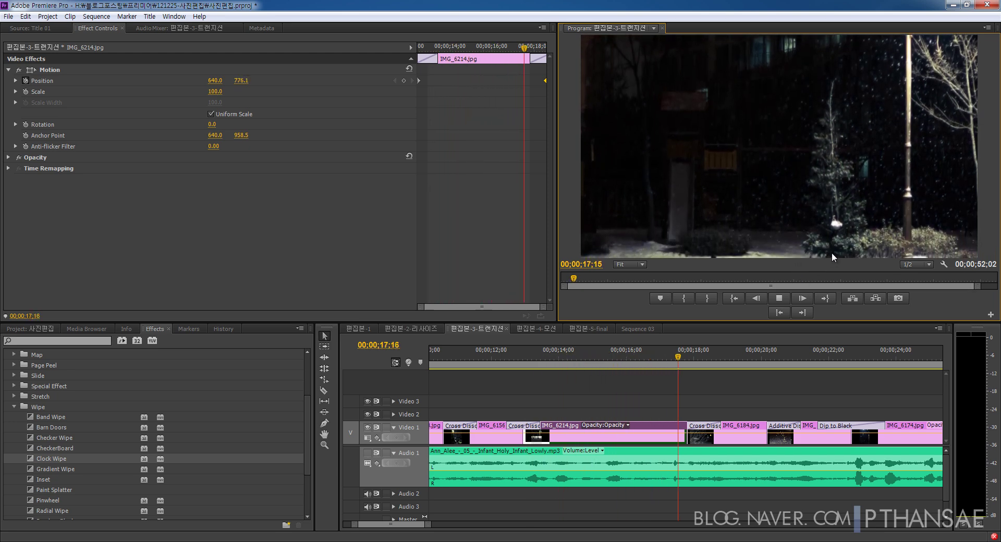
{"action": "left_click", "coordinate": [779, 298]}
{"action": "left_click_drag", "start_coordinate": [758, 365], "coordinate": [699, 364]}
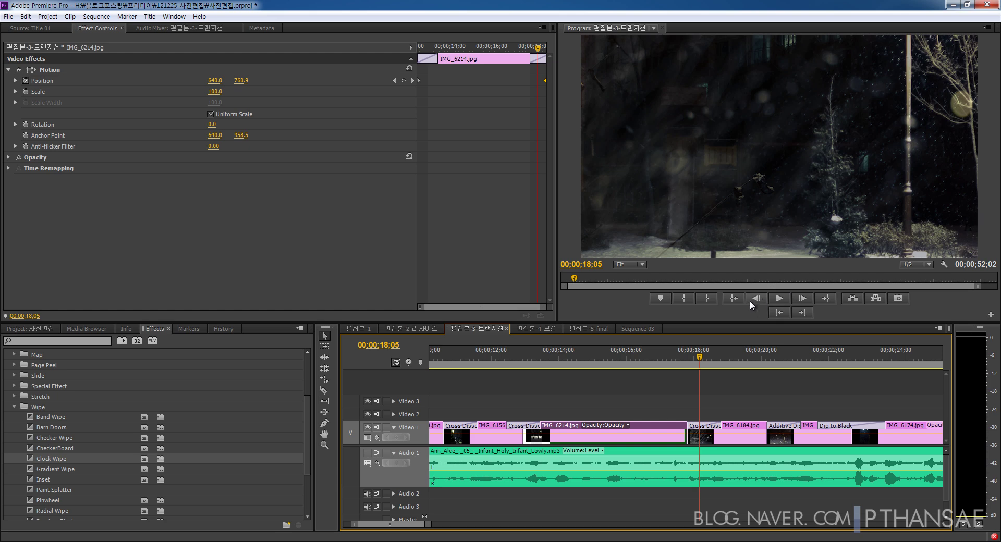
Select IMG_6184.jpg in the sequence and, with the playhead at 00;00;18;29, select its Motion effect.
{"action": "left_click", "coordinate": [773, 312]}
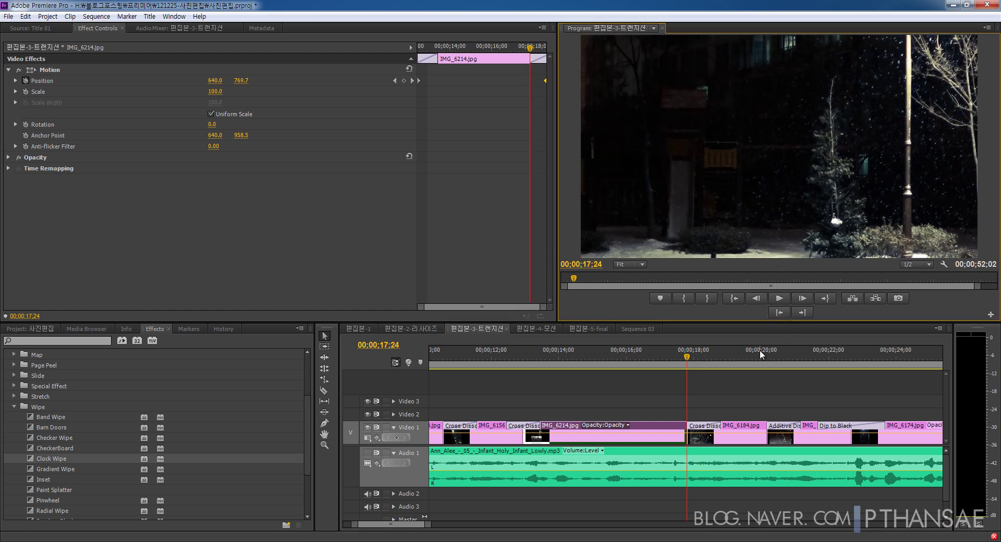
{"action": "left_click", "coordinate": [740, 435]}
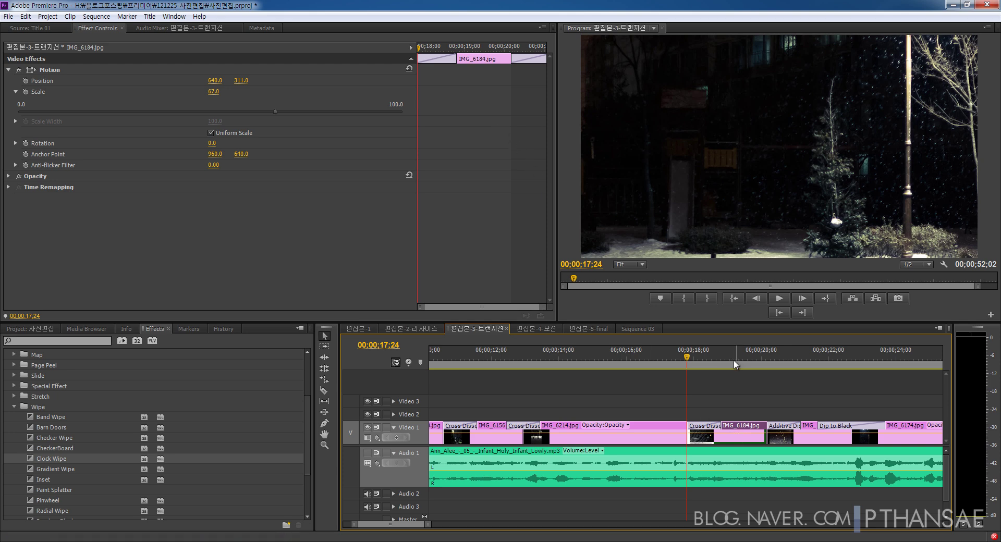
{"action": "left_click_drag", "start_coordinate": [691, 349], "coordinate": [731, 351]}
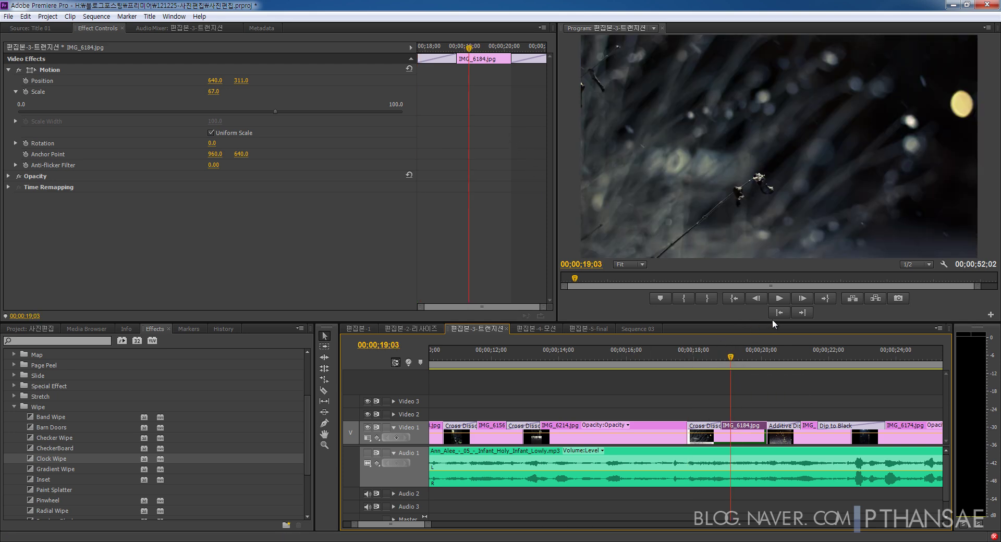
{"action": "key", "text": "Up"}
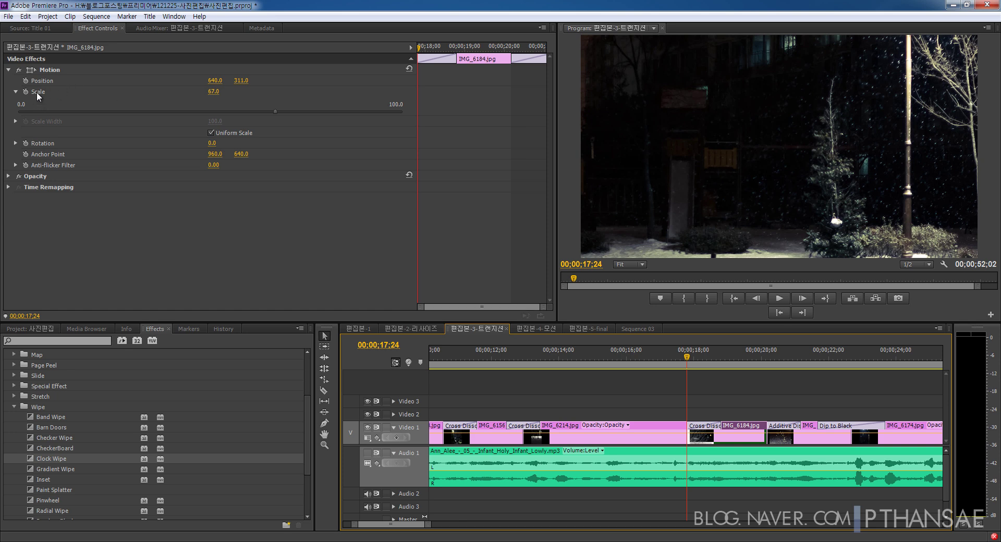
{"action": "left_click_drag", "start_coordinate": [710, 351], "coordinate": [726, 352]}
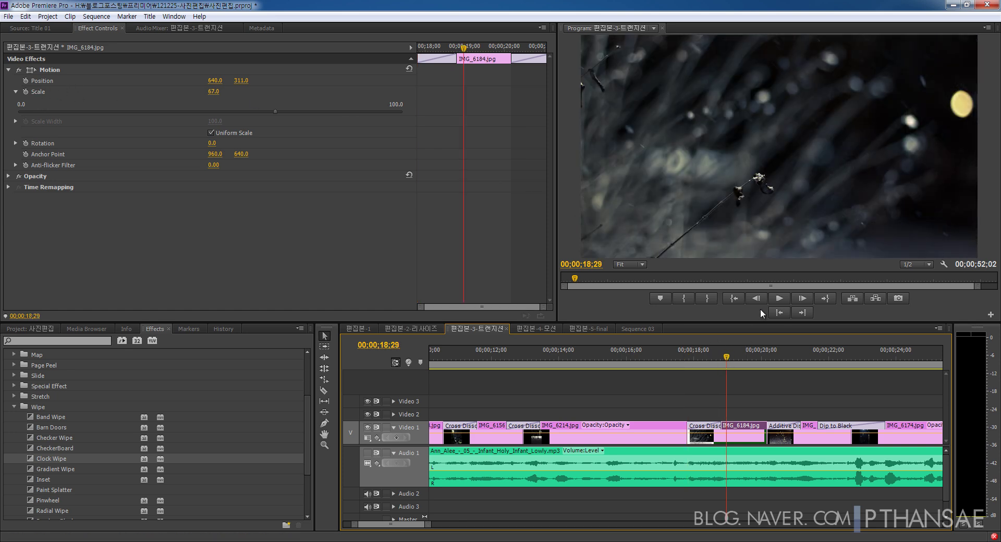
{"action": "left_click", "coordinate": [51, 69]}
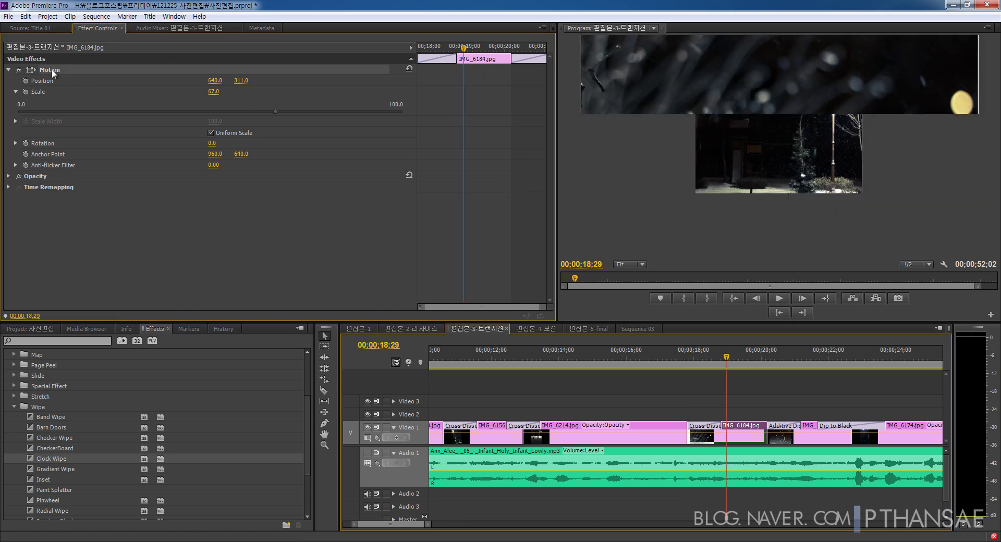
Set the preview magnification to 25% to show the full outline of IMG_6184.jpg, keeping that clip selected.
{"action": "left_click", "coordinate": [641, 264]}
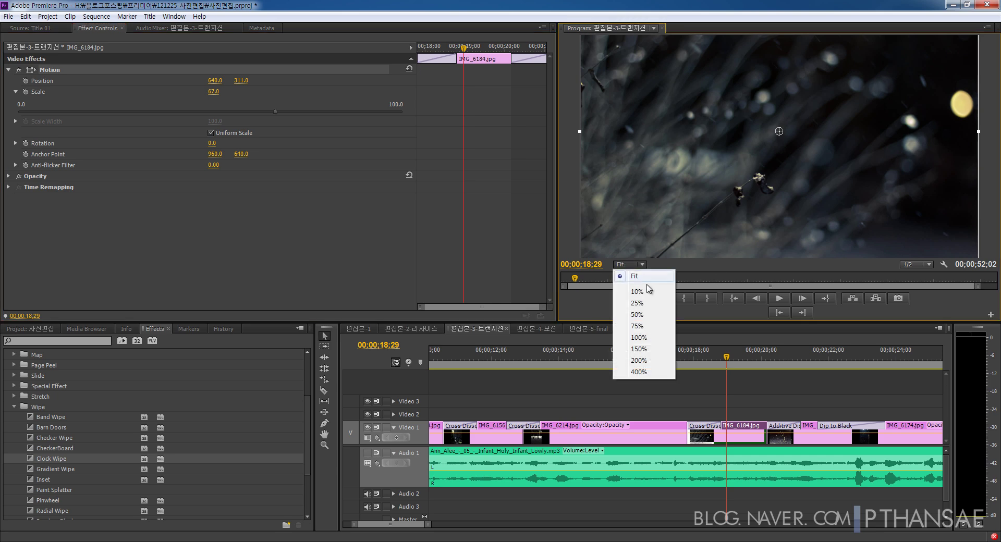
{"action": "left_click", "coordinate": [645, 314]}
{"action": "left_click", "coordinate": [639, 265]}
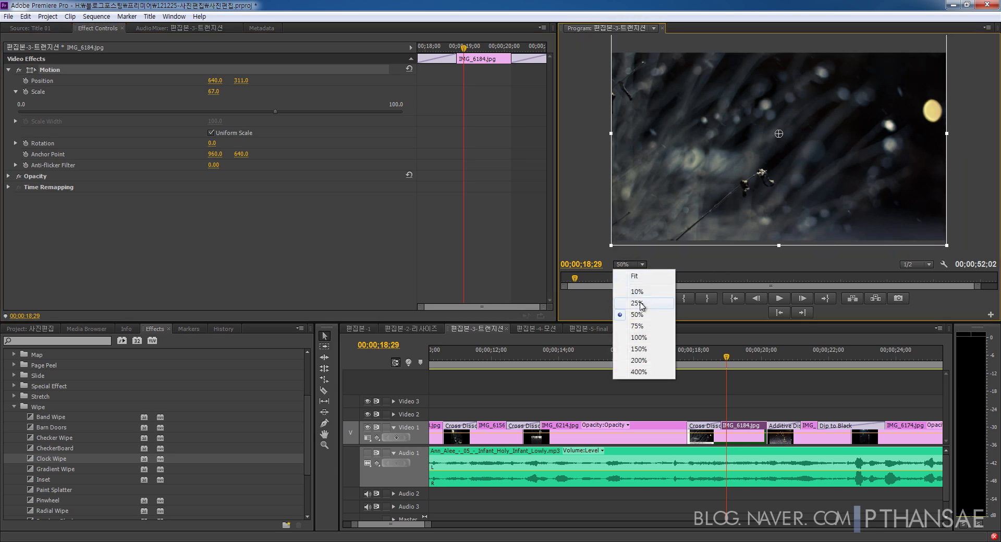
{"action": "left_click", "coordinate": [644, 304]}
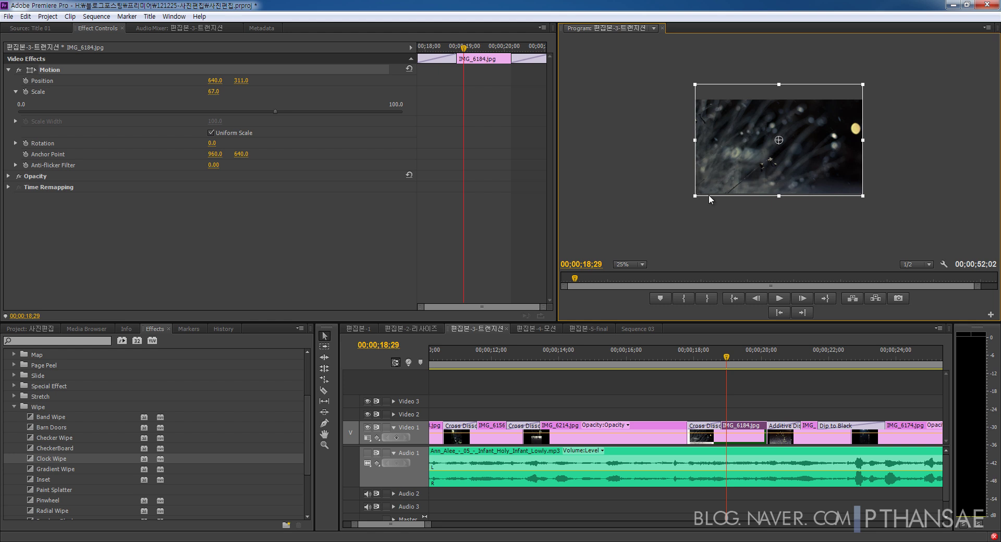
{"action": "left_click", "coordinate": [736, 430]}
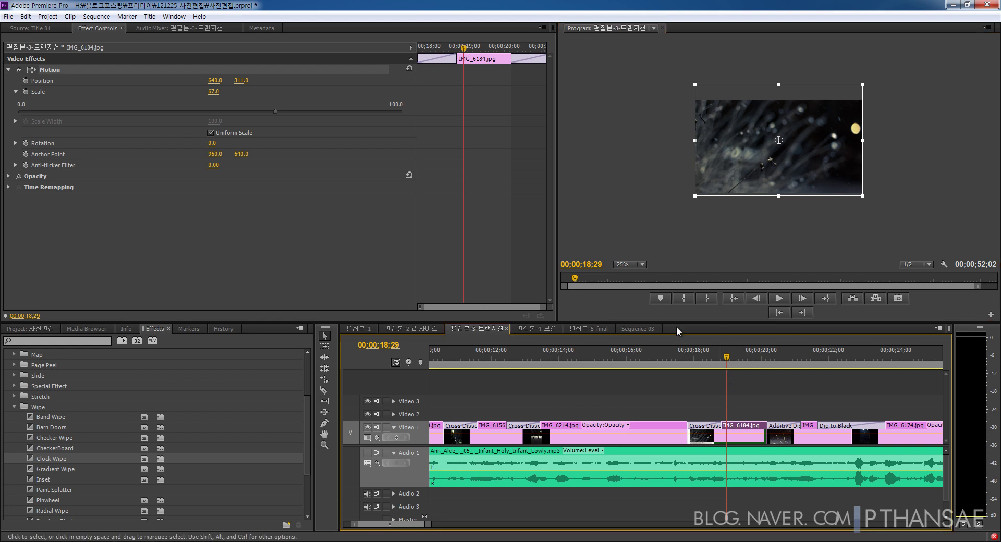
Keyframe the Scale of IMG_6184.jpg from 67 at 00;00;18;29 to 83 at 00;00;20;02.
{"action": "left_click", "coordinate": [26, 92]}
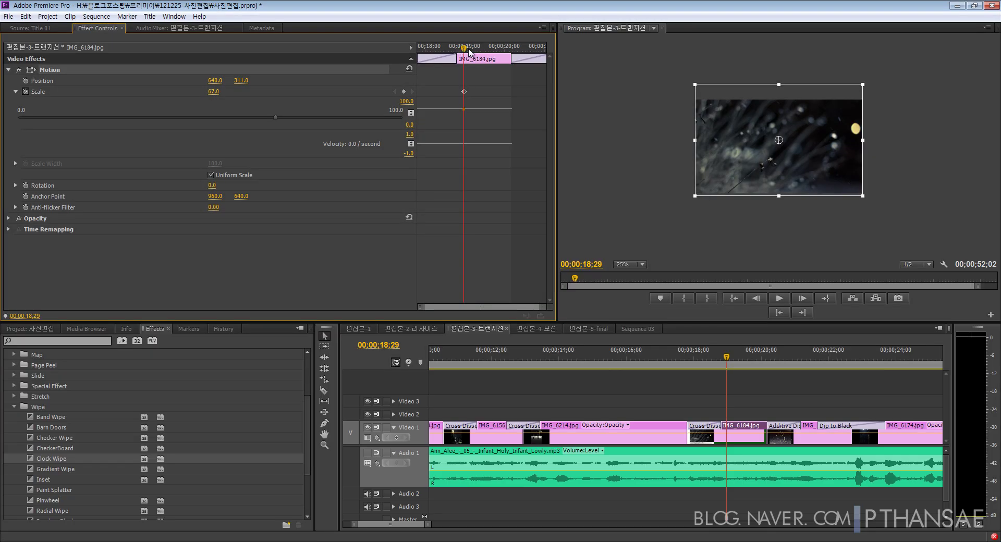
{"action": "left_click_drag", "start_coordinate": [469, 51], "coordinate": [509, 60]}
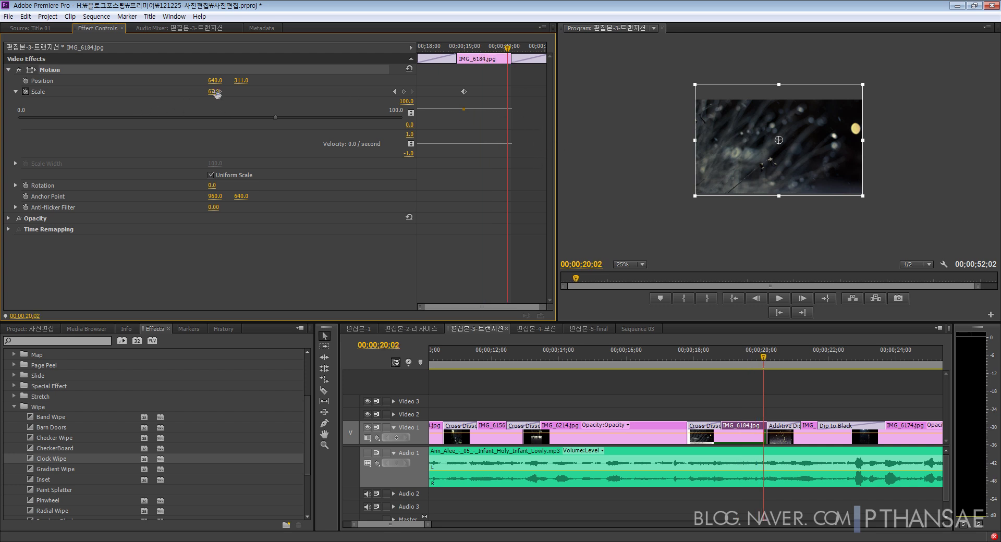
{"action": "left_click_drag", "start_coordinate": [211, 94], "coordinate": [224, 92]}
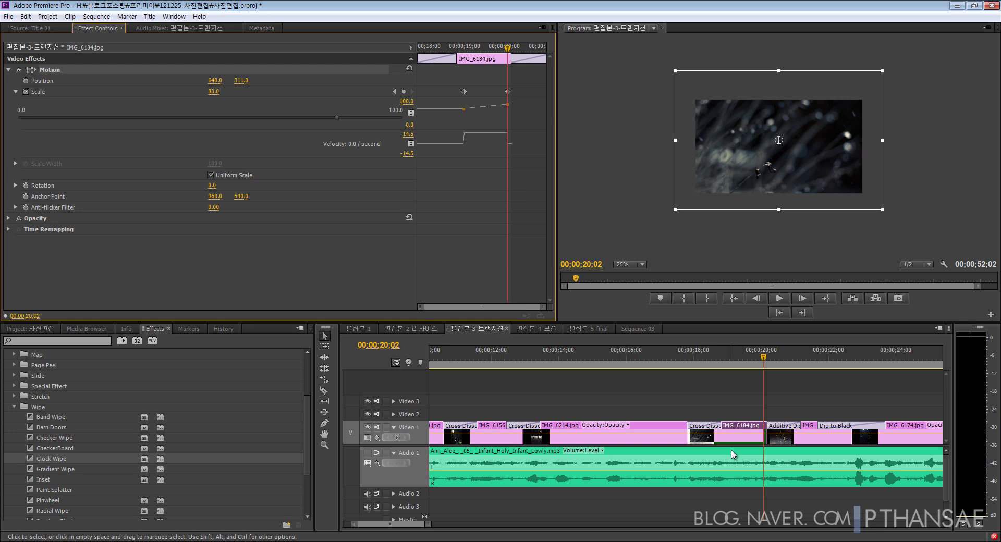
Play IMG_6184.jpg from 00;00;18;10 through its last Scale keyframe to check the zoom.
{"action": "left_click_drag", "start_coordinate": [760, 356], "coordinate": [705, 358]}
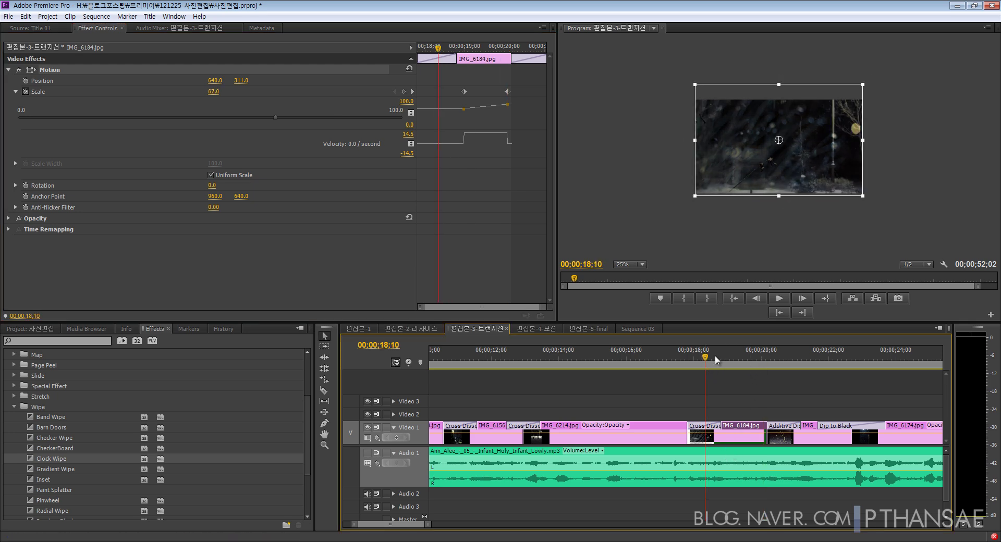
{"action": "left_click", "coordinate": [779, 299]}
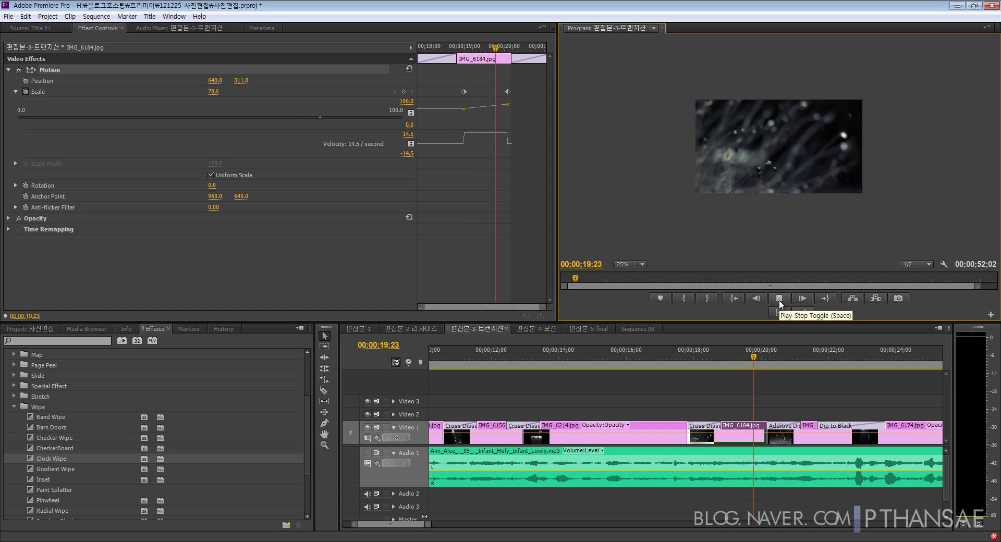
{"action": "left_click", "coordinate": [778, 299]}
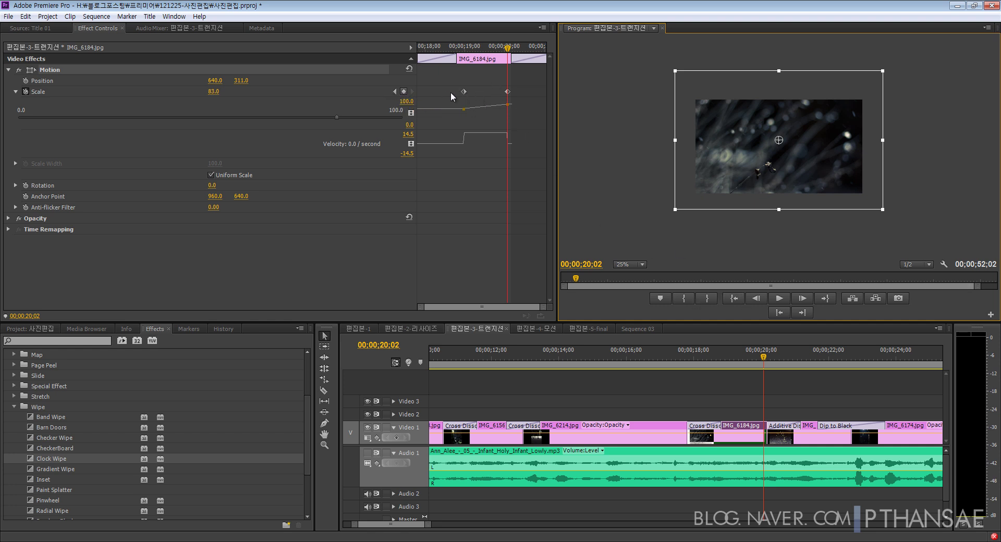
Set the last Scale keyframe of IMG_6184.jpg to 77 and move the two keyframes to the clip's start and end.
{"action": "left_click", "coordinate": [395, 92]}
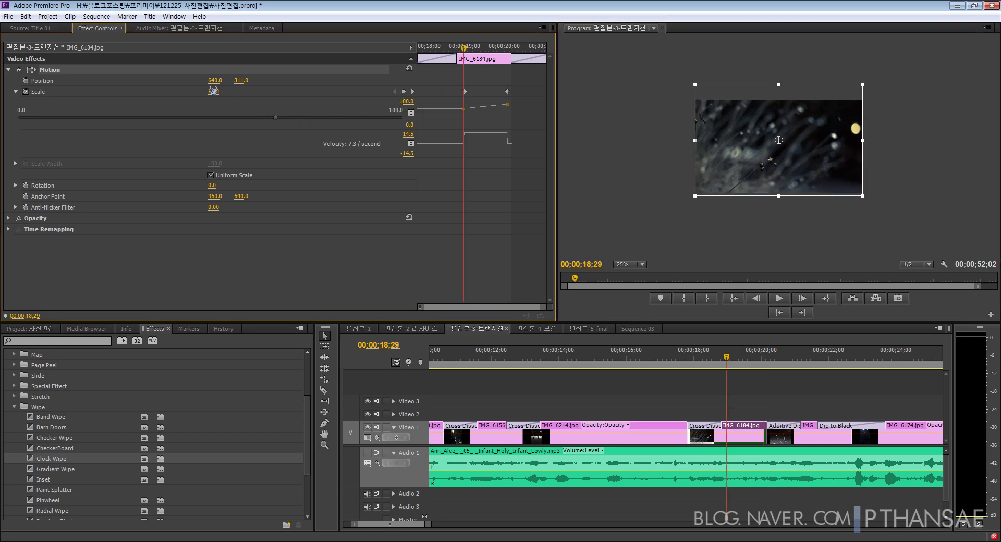
{"action": "left_click", "coordinate": [412, 91]}
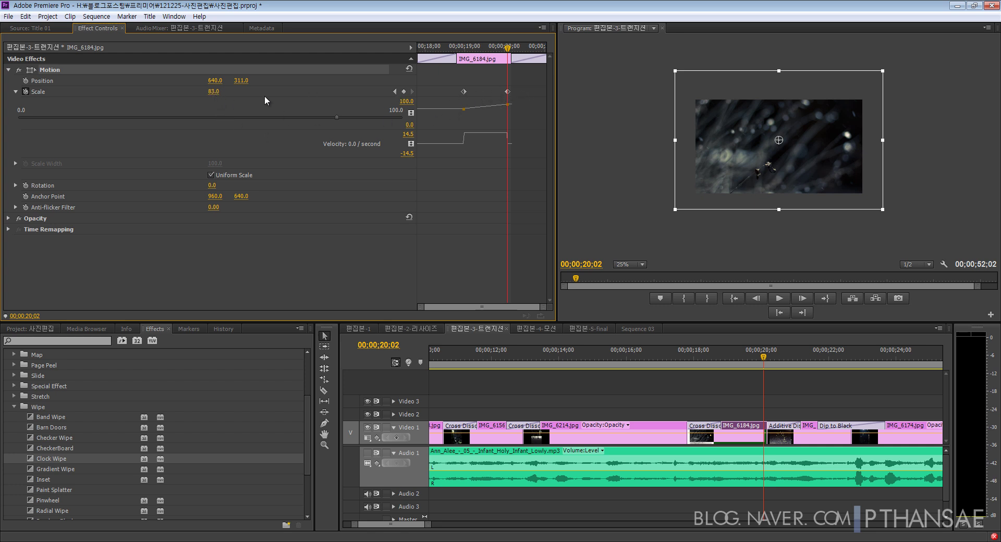
{"action": "left_click", "coordinate": [214, 92]}
{"action": "type", "text": "77"}
{"action": "key", "text": "Return"}
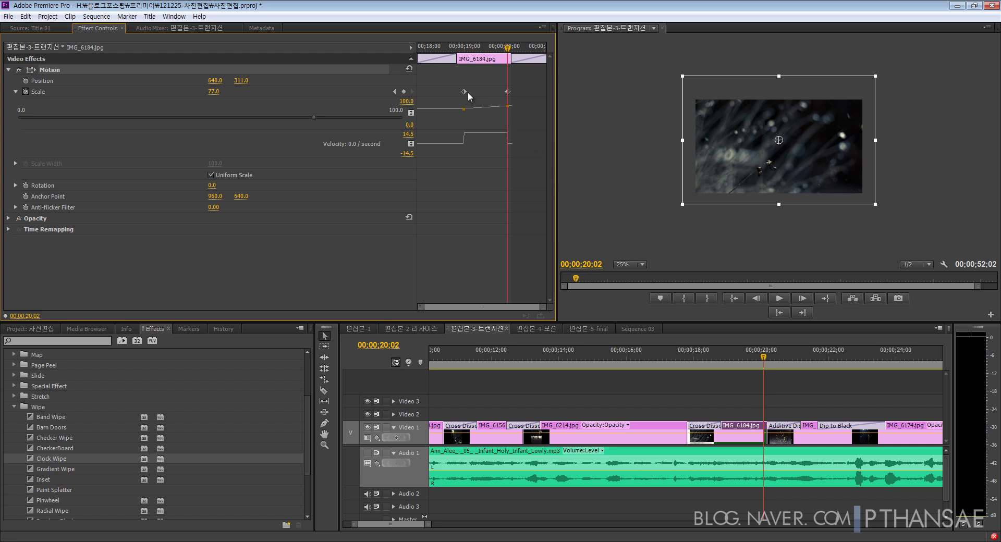
{"action": "left_click_drag", "start_coordinate": [465, 92], "coordinate": [417, 91]}
{"action": "left_click_drag", "start_coordinate": [507, 91], "coordinate": [546, 97]}
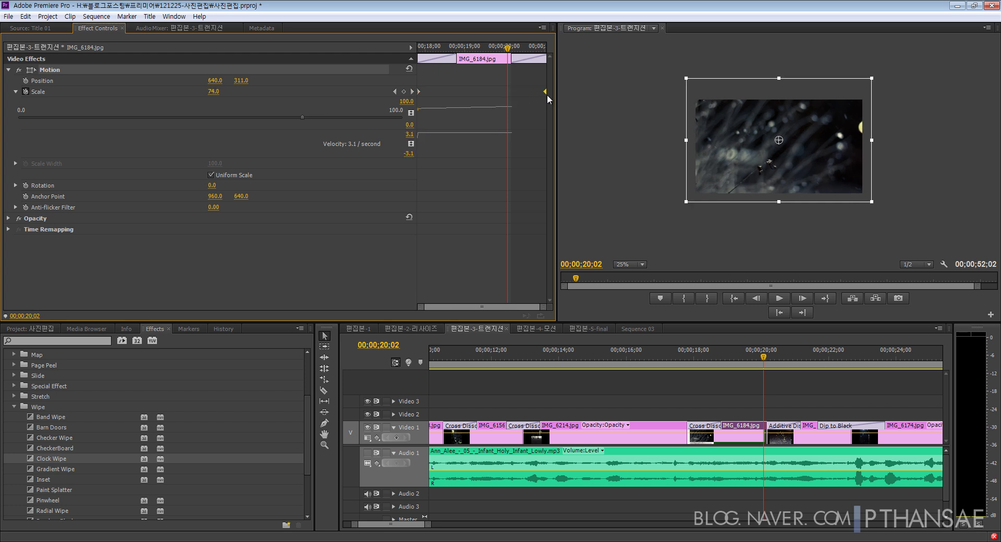
Play IMG_6184.jpg from its start at 00;00;17;24 to check the slower zoom, and set the preview magnification back to Fit.
{"action": "left_click_drag", "start_coordinate": [486, 47], "coordinate": [404, 48]}
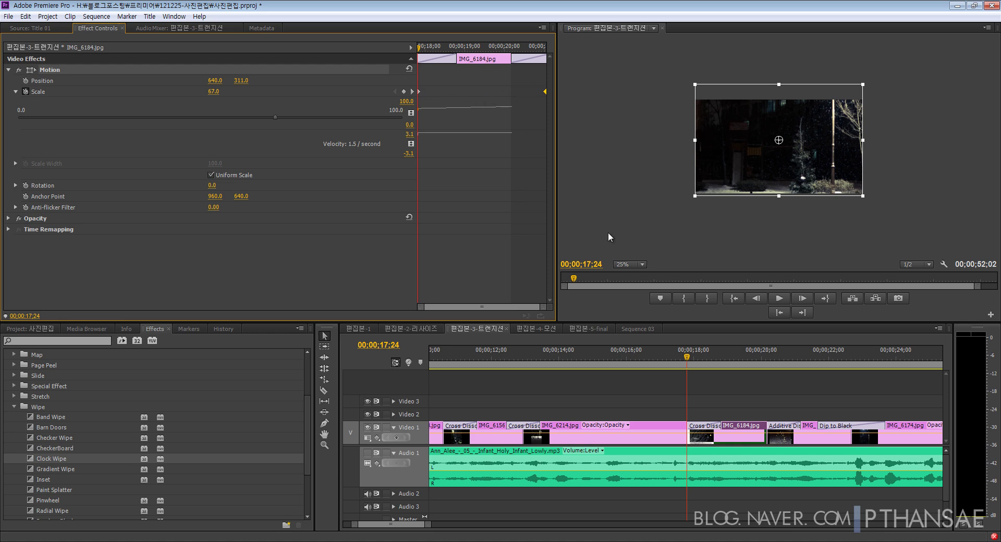
{"action": "left_click", "coordinate": [679, 361]}
{"action": "left_click", "coordinate": [780, 301]}
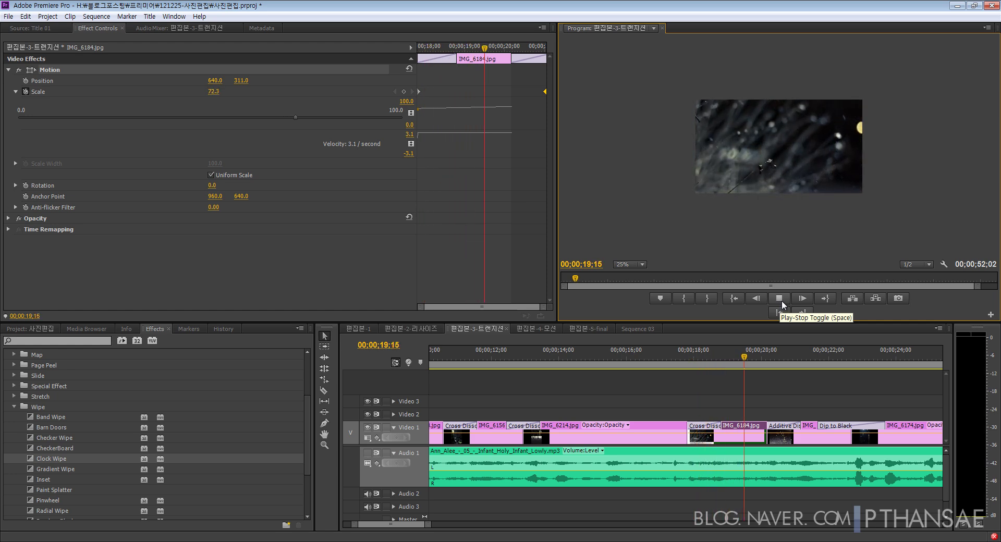
{"action": "left_click", "coordinate": [781, 300]}
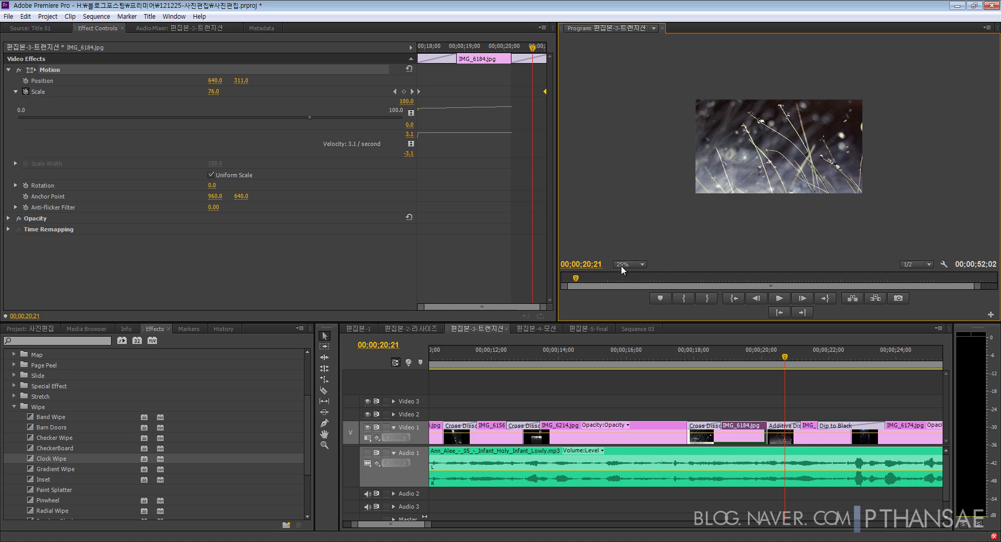
{"action": "left_click", "coordinate": [641, 265]}
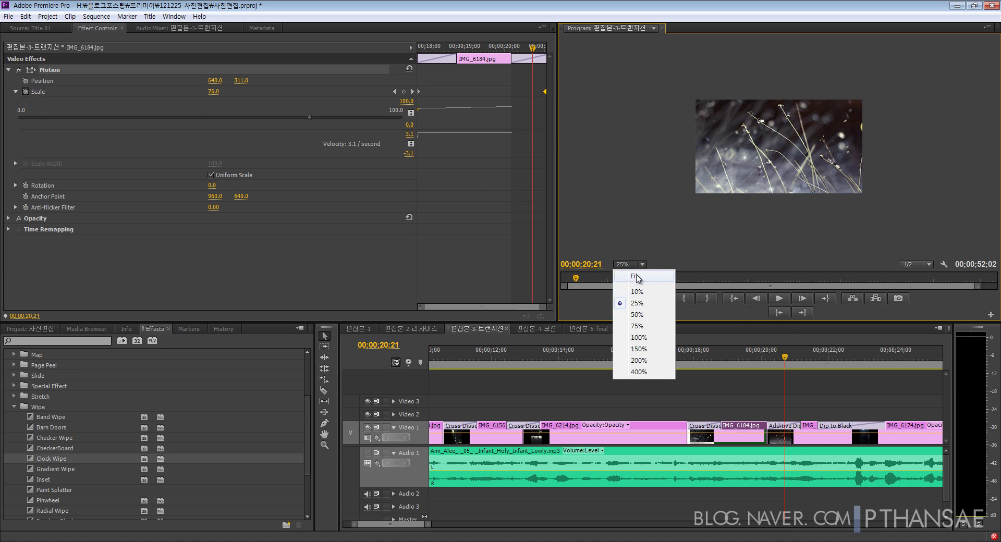
{"action": "left_click", "coordinate": [636, 276]}
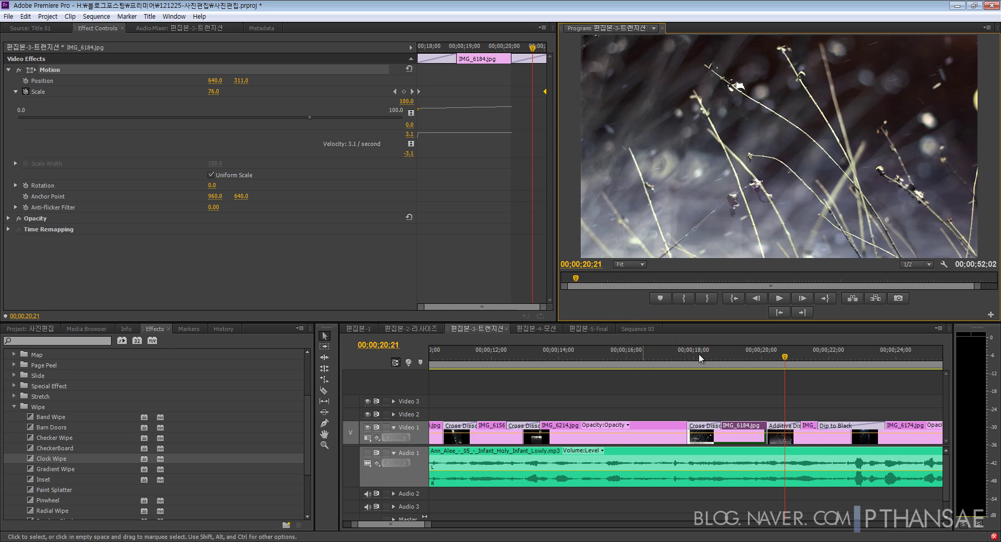
Open the sequence 편집본-4-모션, play it from 00;00;21;26, and scrub through to the closing title at 00;00;51;28.
{"action": "left_click", "coordinate": [542, 329]}
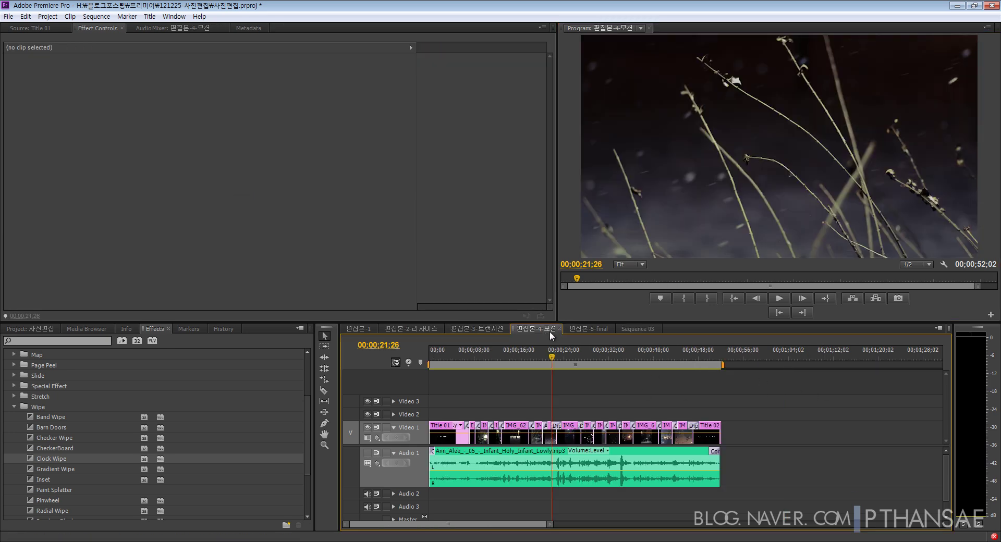
{"action": "left_click", "coordinate": [778, 298]}
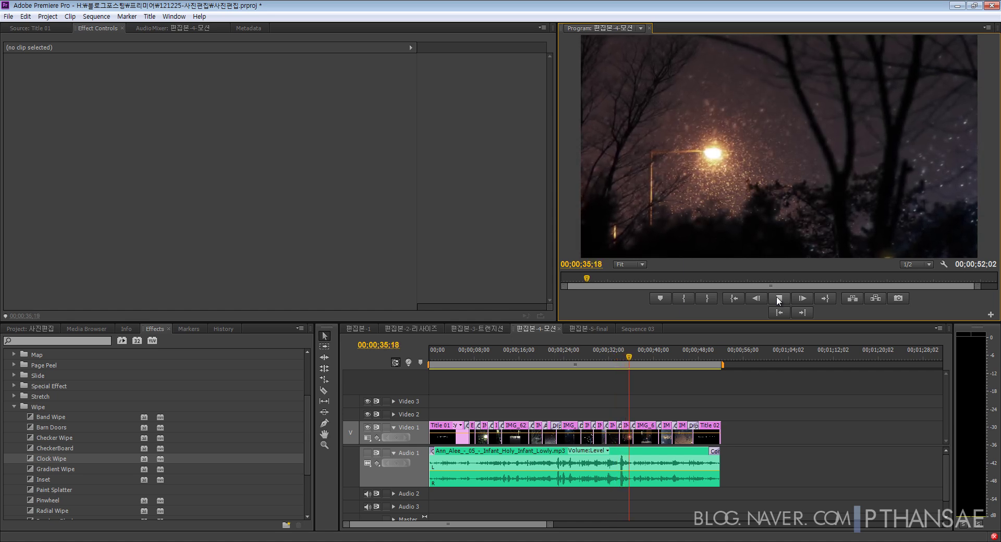
{"action": "left_click", "coordinate": [778, 299]}
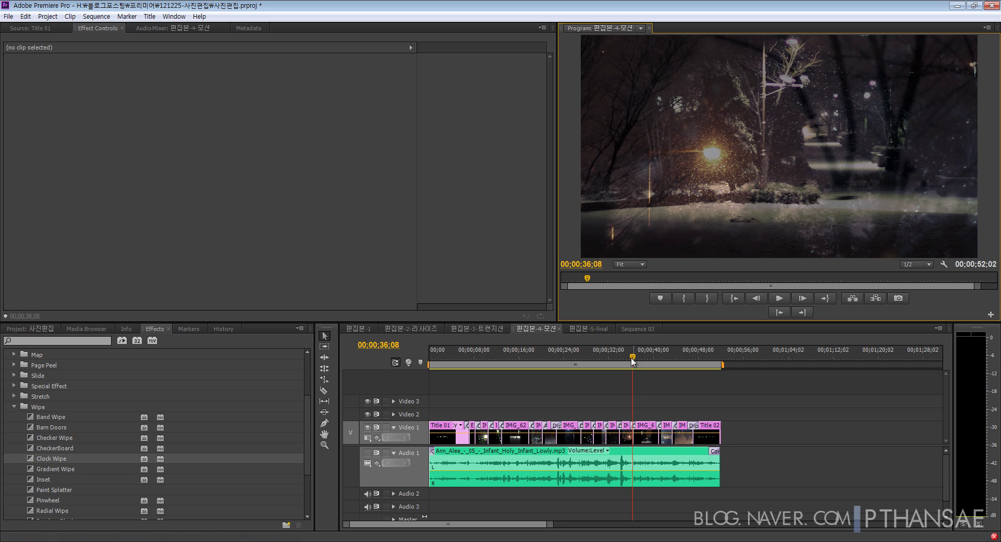
{"action": "left_click_drag", "start_coordinate": [633, 358], "coordinate": [721, 380]}
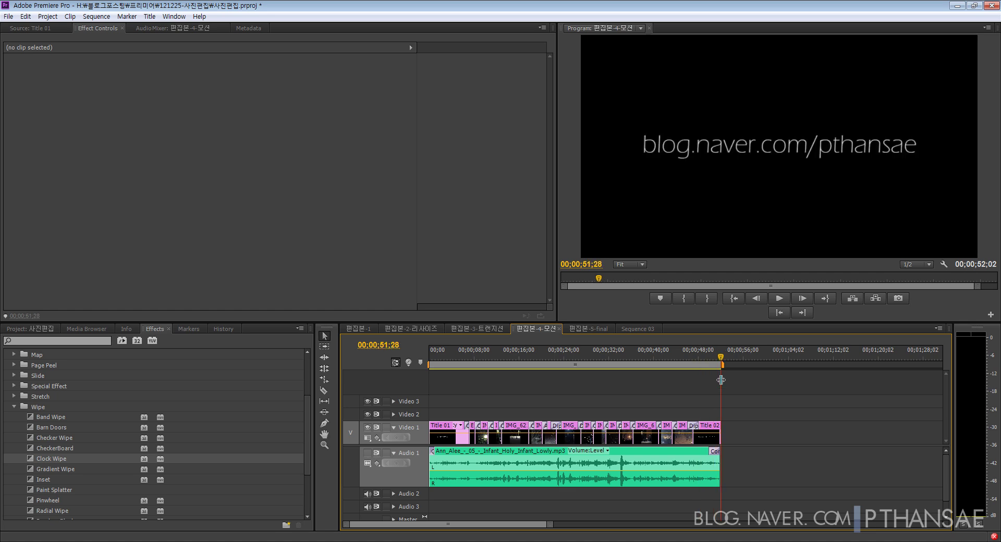
Open the sequence 편집본-2-리사이즈 and place the playhead at 00;00;51;28, just after the last photo, IMG_6217.jpg.
{"action": "left_click", "coordinate": [502, 328]}
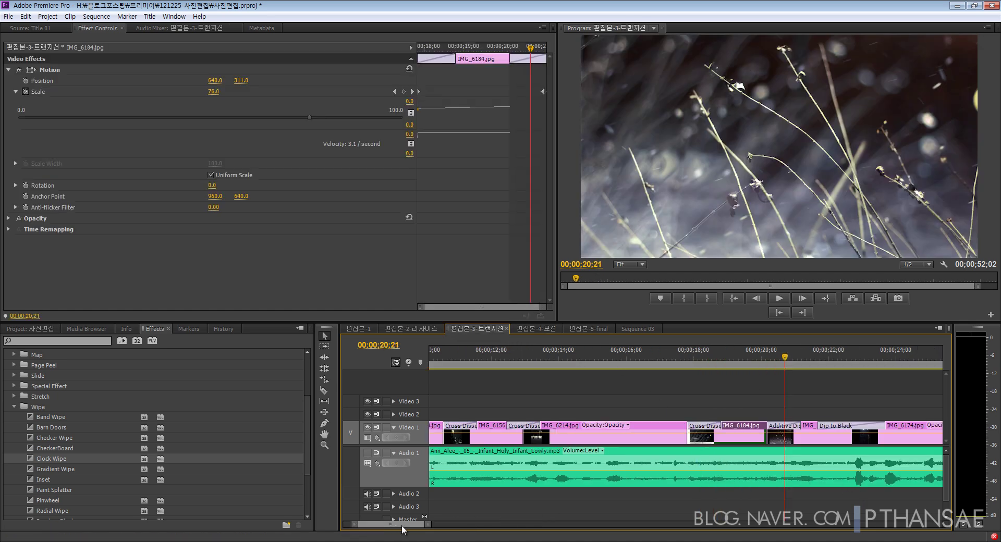
{"action": "left_click_drag", "start_coordinate": [427, 525], "coordinate": [521, 525]}
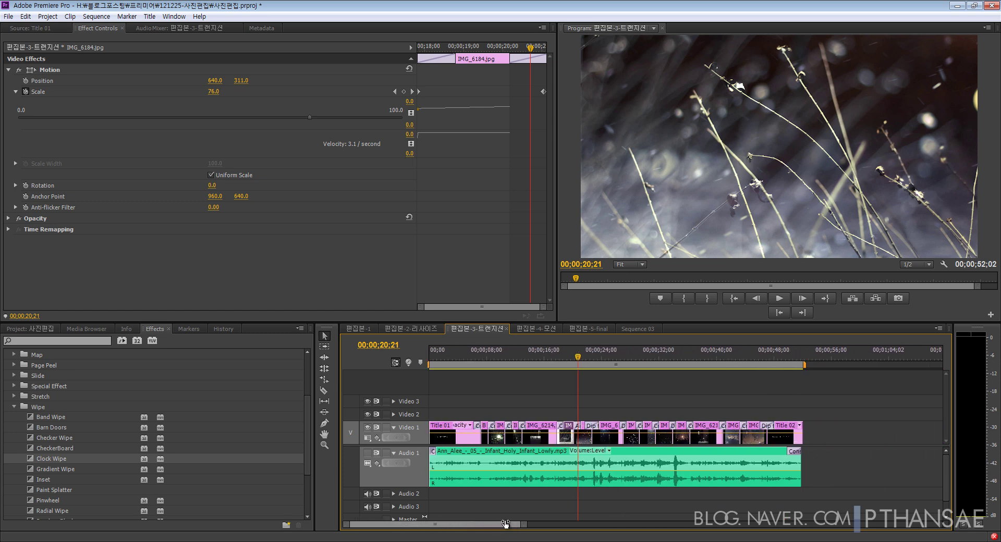
{"action": "left_click", "coordinate": [426, 329]}
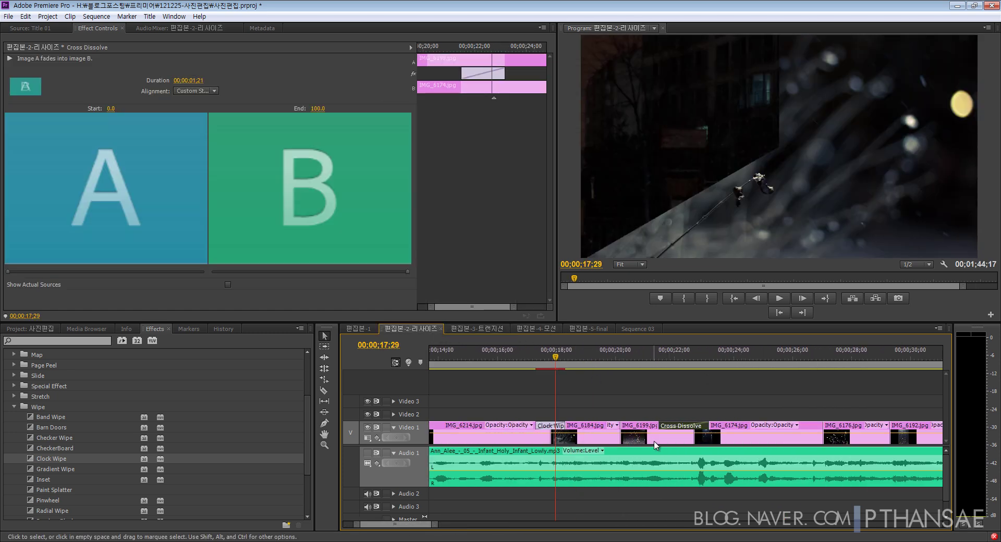
{"action": "left_click", "coordinate": [654, 396]}
{"action": "scroll", "coordinate": [702, 407], "scroll_direction": "down", "scroll_amount": 5}
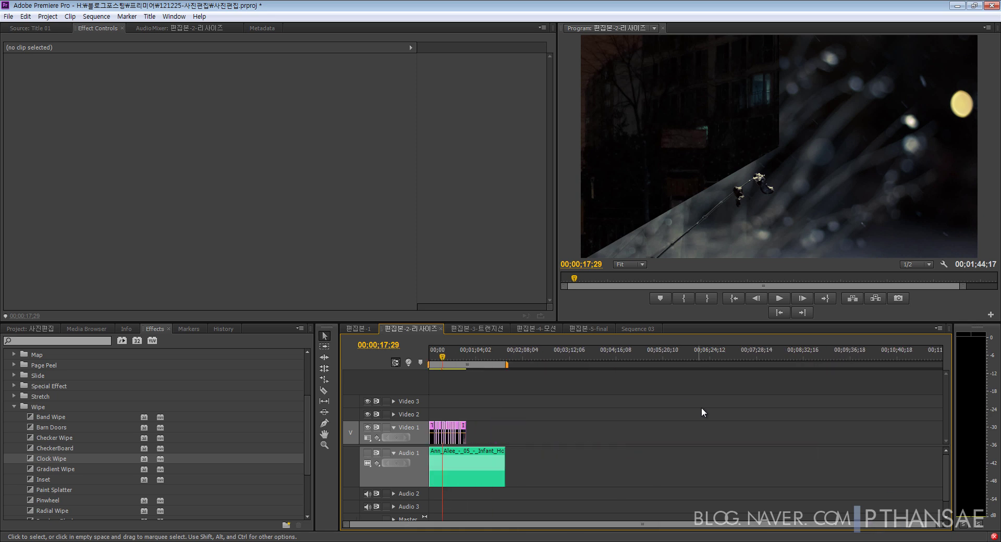
{"action": "scroll", "coordinate": [558, 459], "scroll_direction": "up", "scroll_amount": 2}
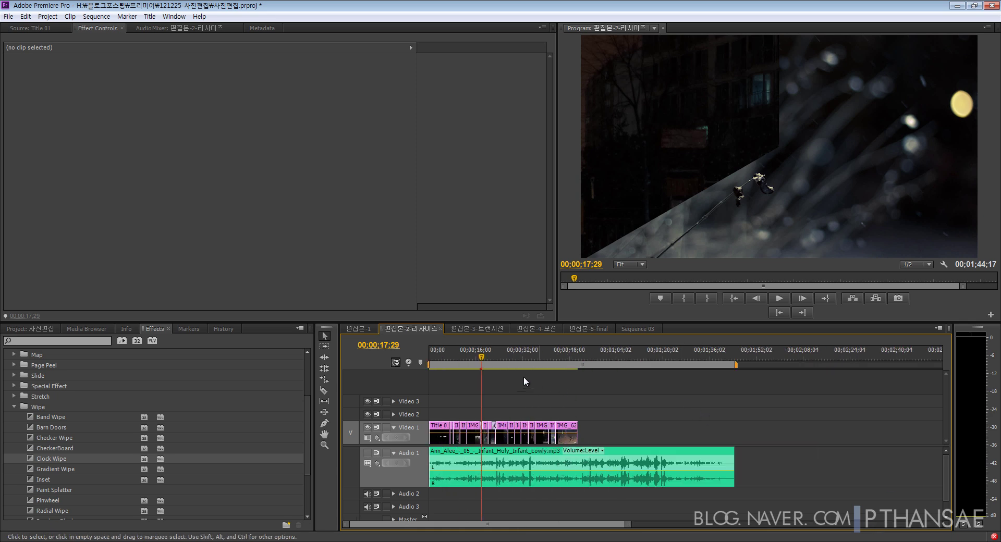
{"action": "left_click_drag", "start_coordinate": [523, 371], "coordinate": [583, 376]}
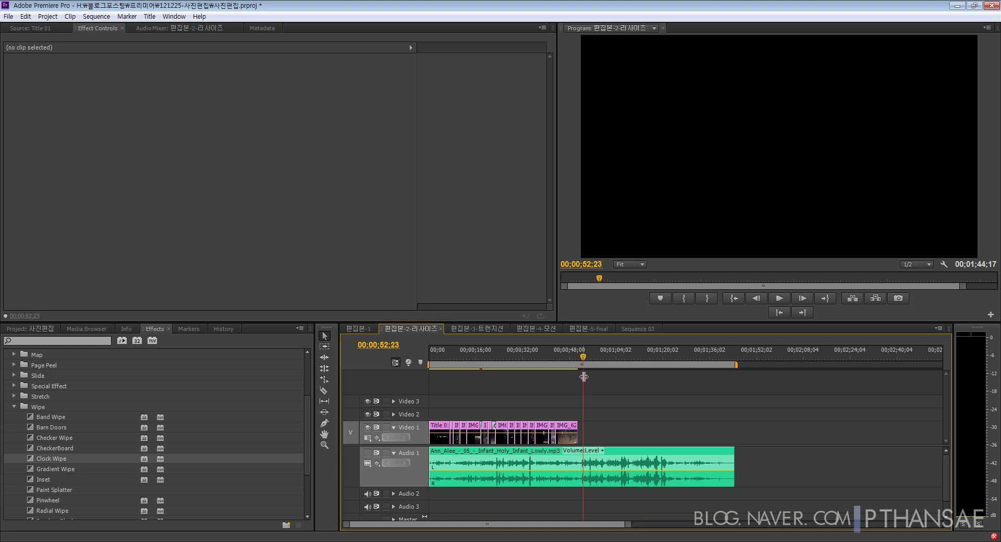
{"action": "scroll", "coordinate": [669, 421], "scroll_direction": "up", "scroll_amount": 1}
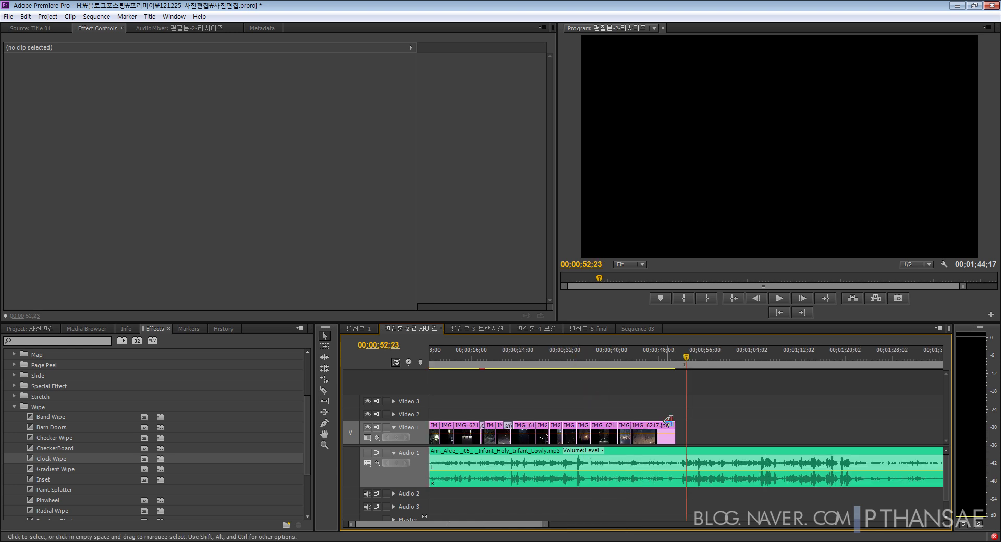
{"action": "left_click", "coordinate": [681, 367]}
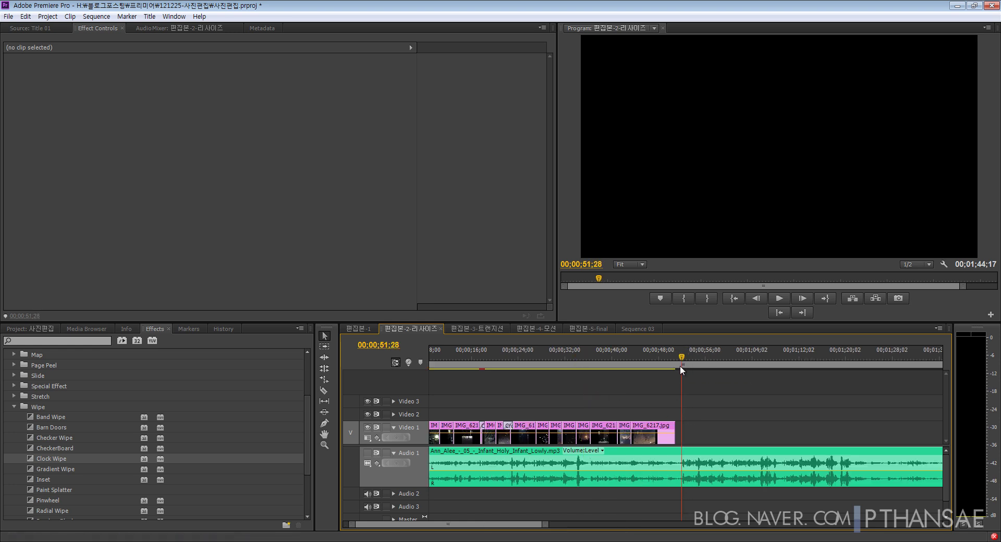
Turn on the output of Audio 1 and play the music around the end of IMG_6217.jpg to find a cut point.
{"action": "left_click", "coordinate": [368, 453]}
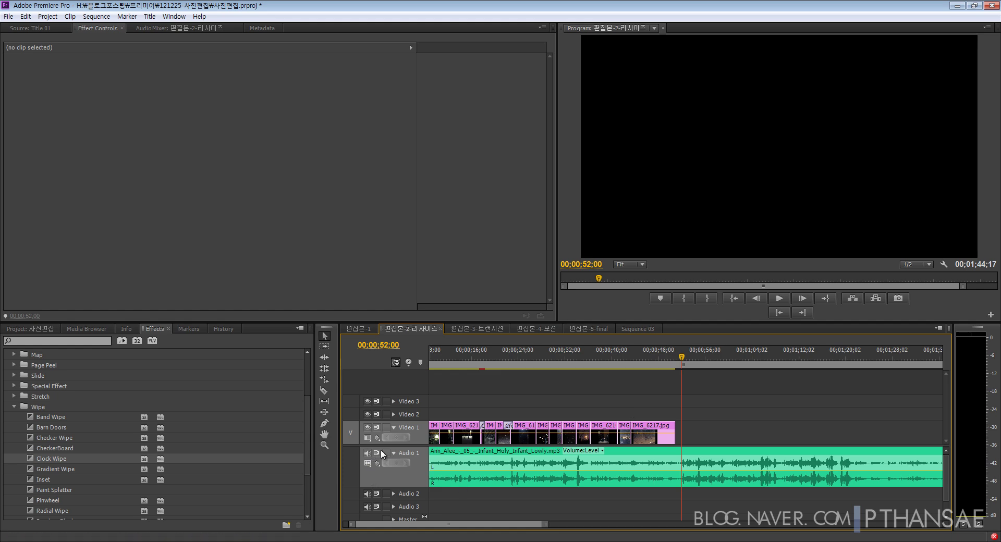
{"action": "left_click", "coordinate": [780, 298]}
{"action": "left_click", "coordinate": [780, 298]}
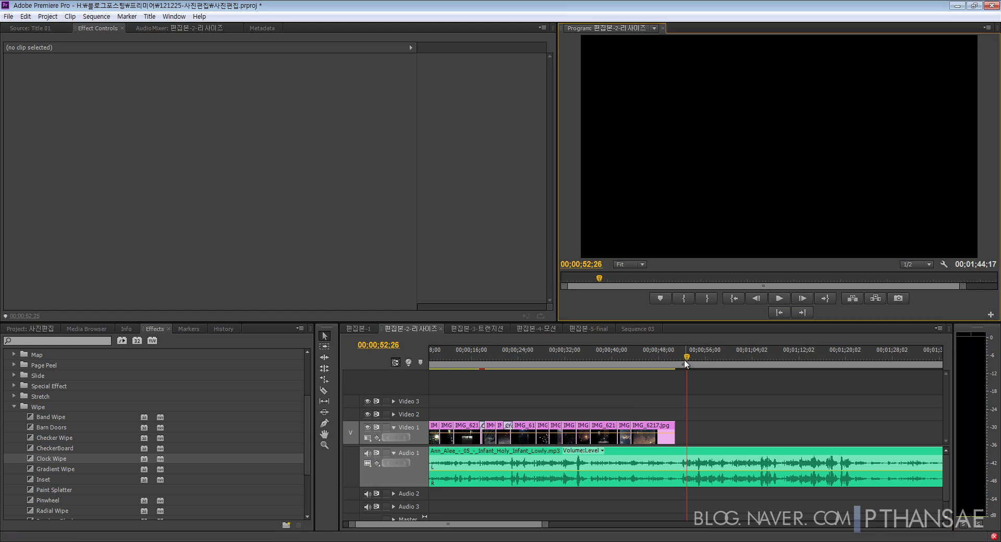
{"action": "left_click_drag", "start_coordinate": [684, 358], "coordinate": [648, 359]}
{"action": "left_click", "coordinate": [787, 300]}
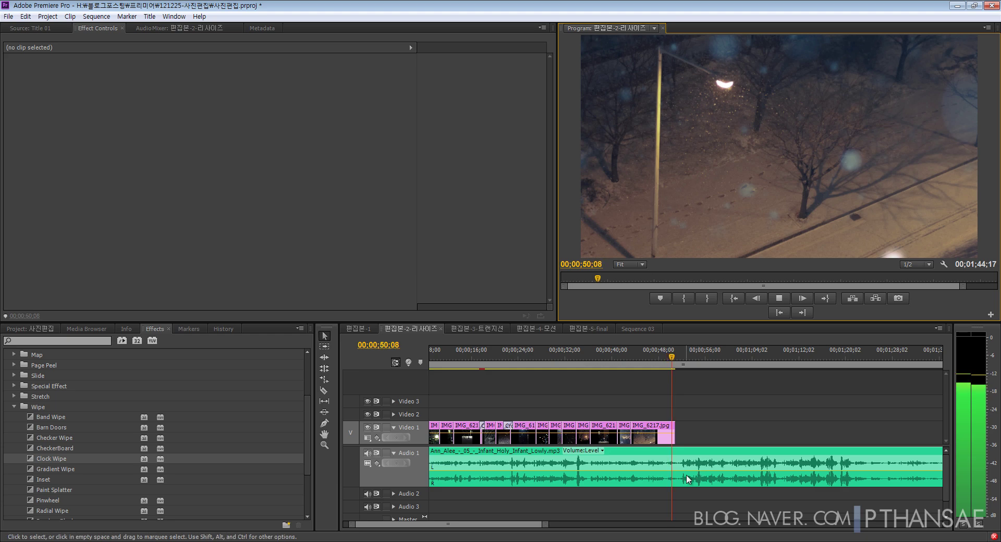
{"action": "key", "text": "space"}
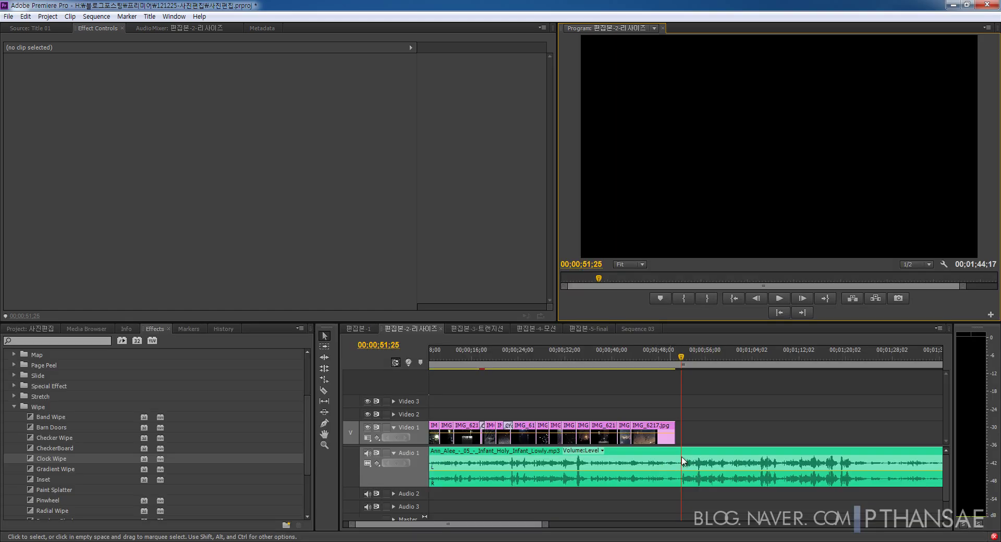
Split the music on Audio 1 at 00;00;51;22 with the Razor tool and delete the part after the cut.
{"action": "left_click", "coordinate": [680, 369]}
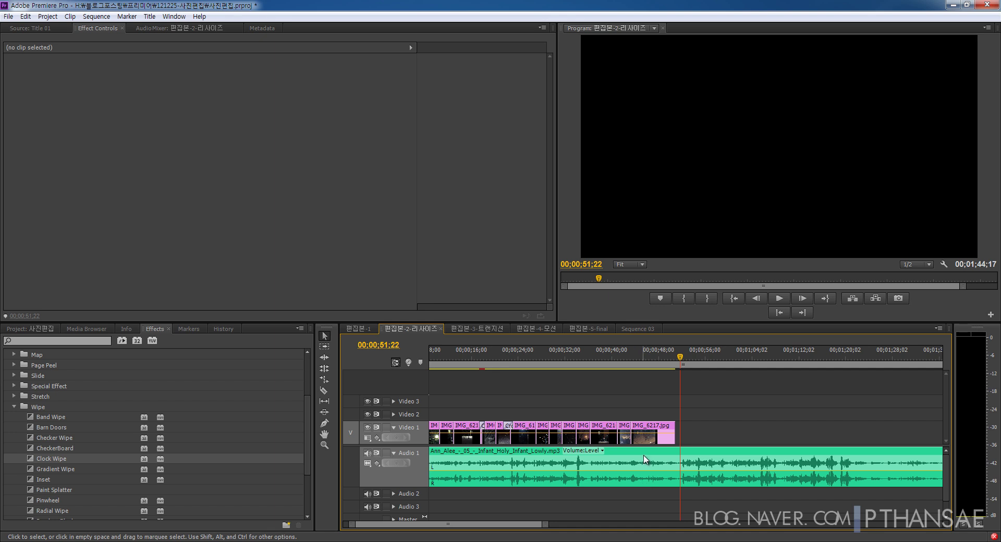
{"action": "left_click", "coordinate": [325, 391]}
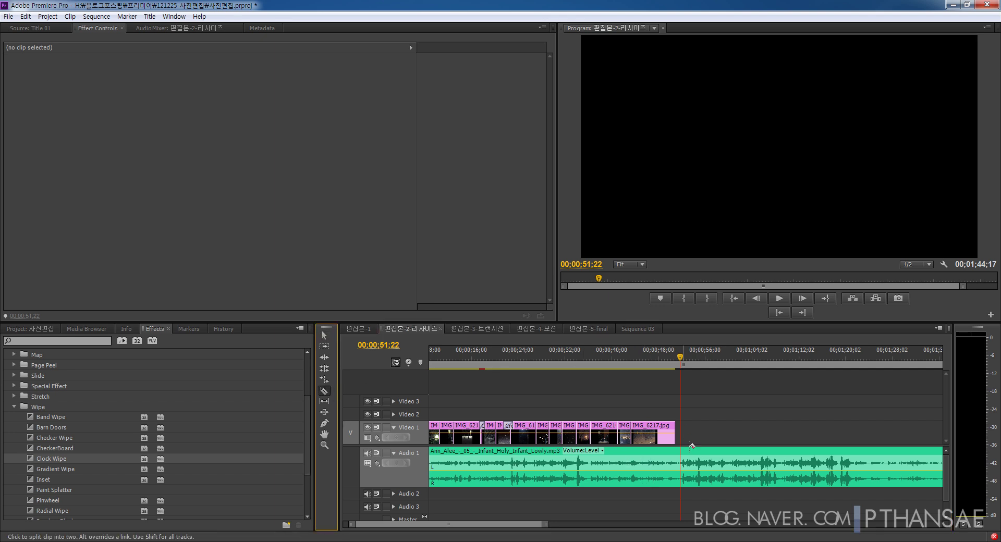
{"action": "left_click", "coordinate": [681, 459]}
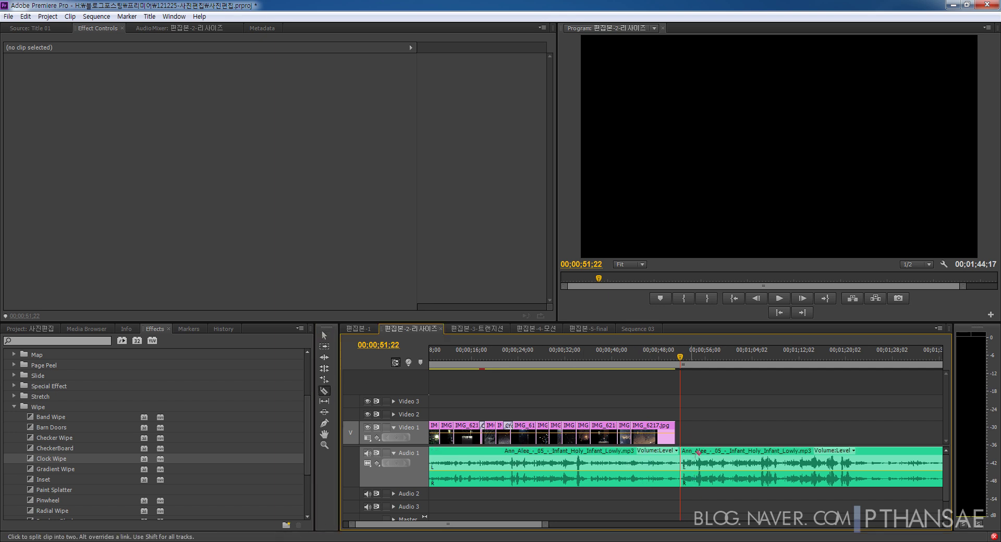
{"action": "left_click", "coordinate": [324, 336]}
{"action": "left_click_drag", "start_coordinate": [703, 424], "coordinate": [730, 491]}
{"action": "key", "text": "Delete"}
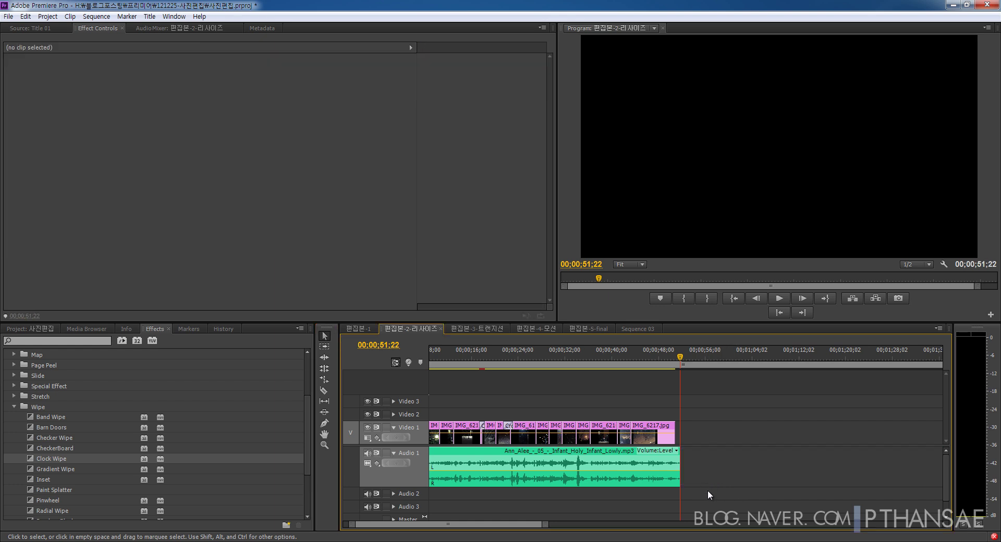
Apply the Constant Power audio crossfade to the end of the music clip on Audio 1.
{"action": "left_click", "coordinate": [17, 407]}
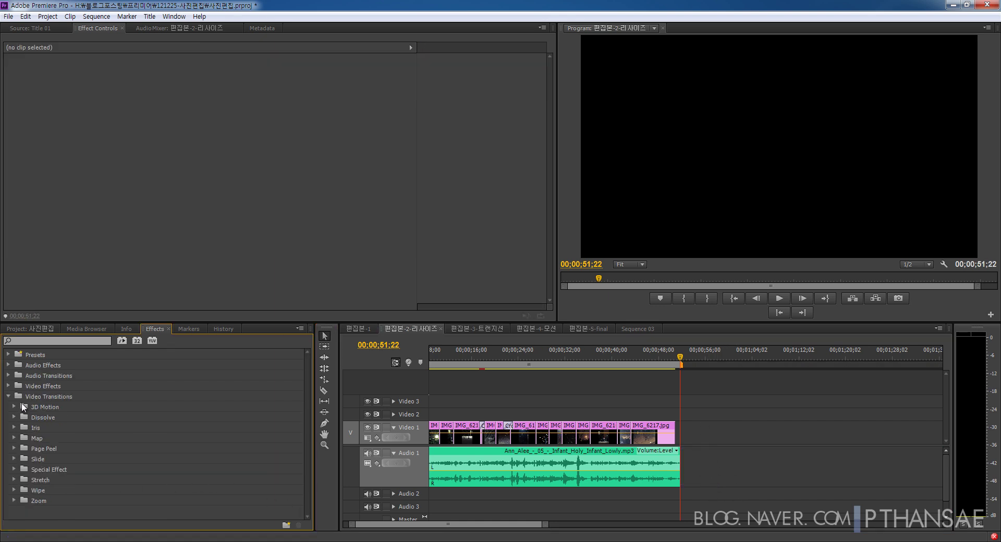
{"action": "left_click", "coordinate": [8, 375]}
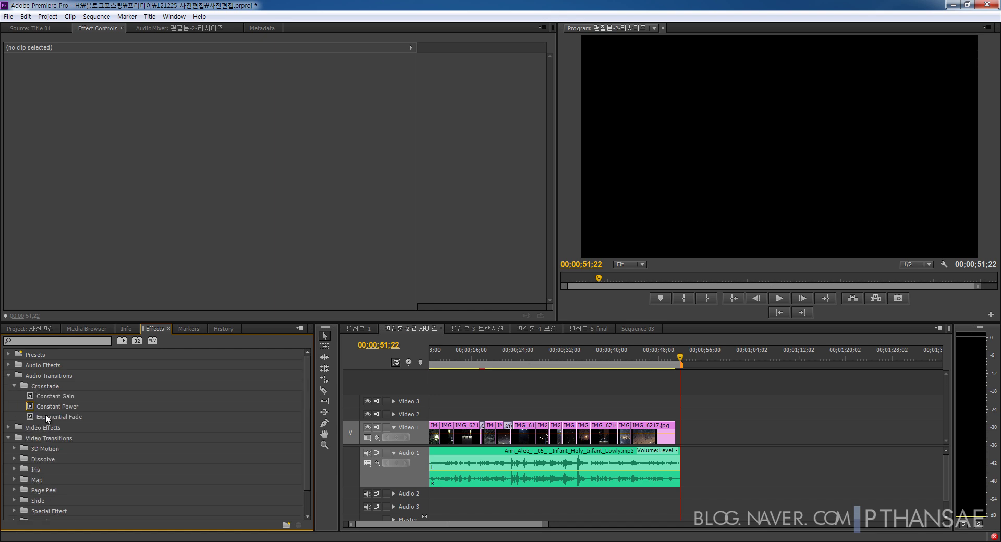
{"action": "left_click_drag", "start_coordinate": [47, 407], "coordinate": [678, 458]}
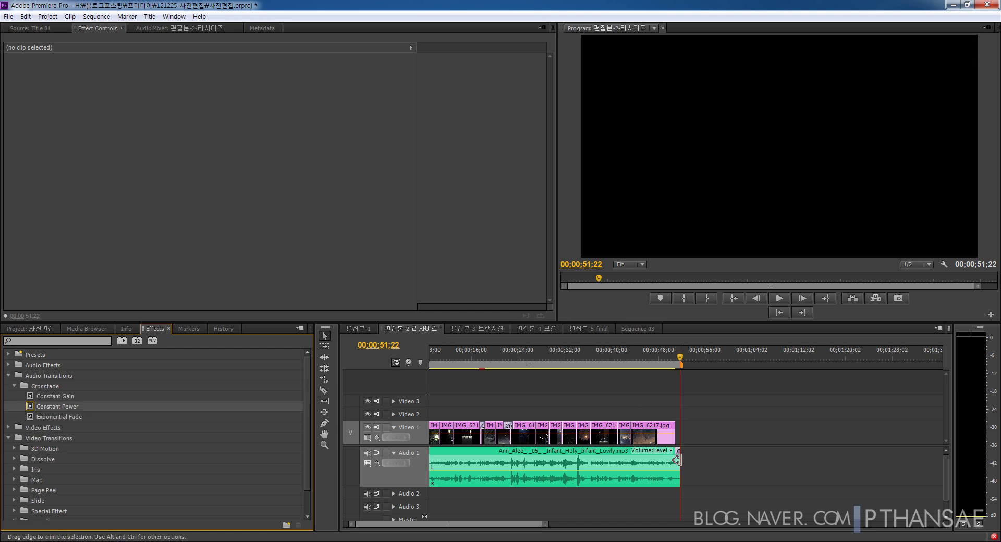
Lengthen the Constant Power fade at the end of the music to a duration of 00;00;03;10.
{"action": "key", "text": "="}
{"action": "key", "text": "="}
{"action": "left_click", "coordinate": [677, 454]}
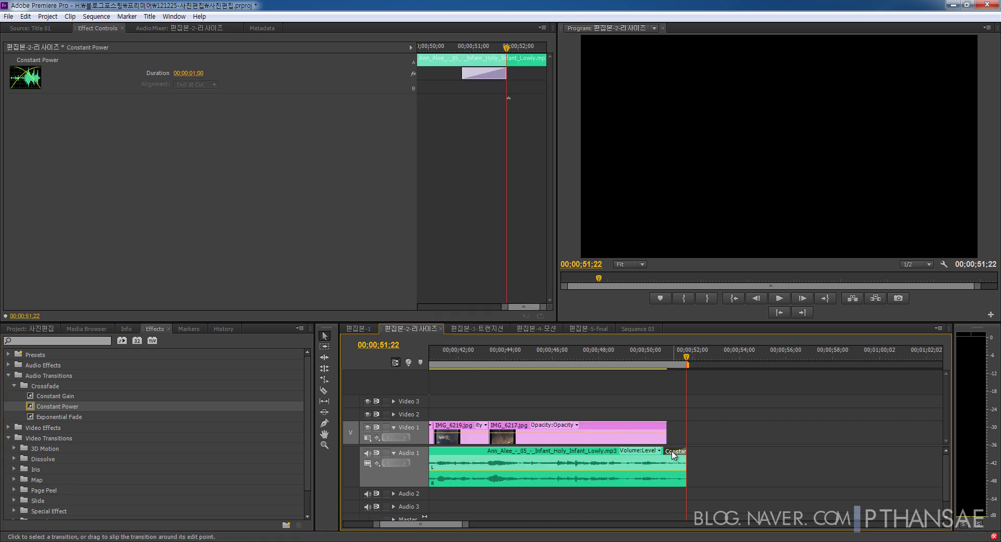
{"action": "left_click_drag", "start_coordinate": [665, 451], "coordinate": [607, 449]}
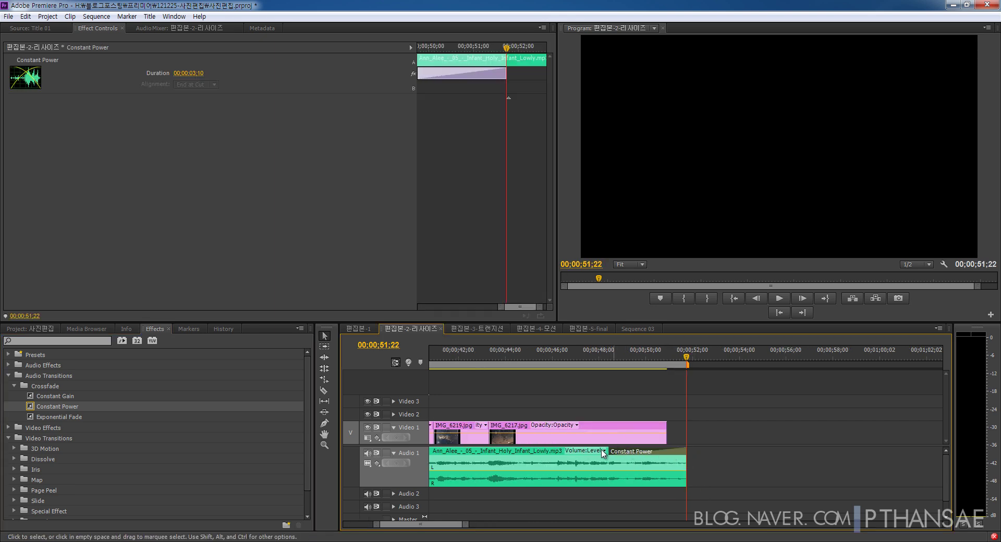
Play the end of the music to check its fade-out, and place the playhead at 00;00;47;03, before the fade.
{"action": "left_click_drag", "start_coordinate": [639, 348], "coordinate": [604, 386]}
{"action": "key", "text": "space"}
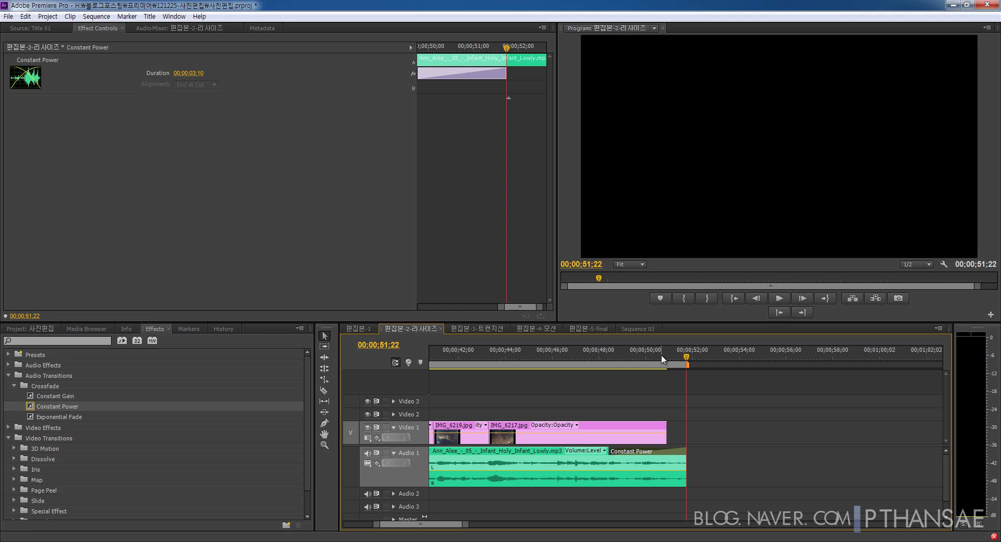
{"action": "left_click", "coordinate": [578, 351]}
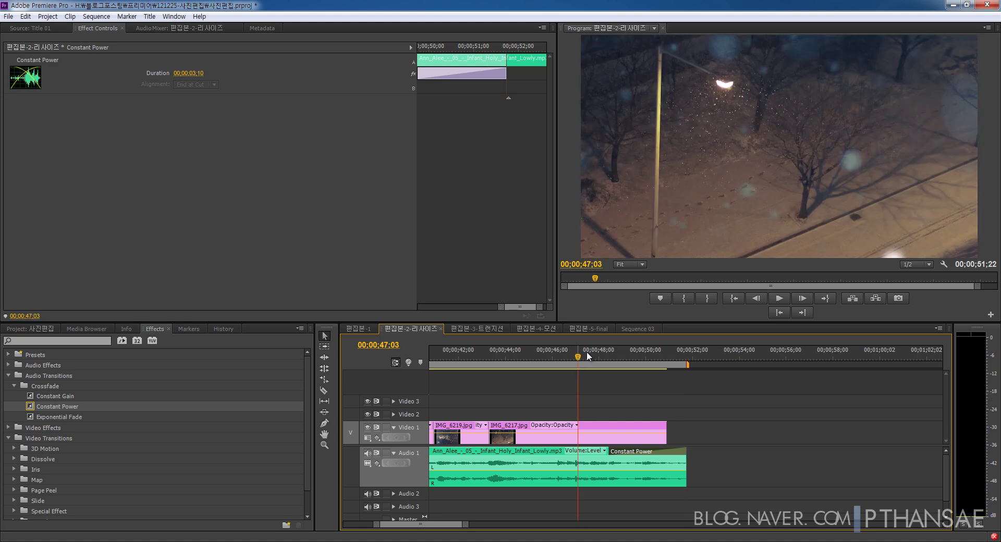
Open the sequence 편집본-5-final and scrub to 00;00;37;10 to view the photos there.
{"action": "left_click", "coordinate": [591, 330]}
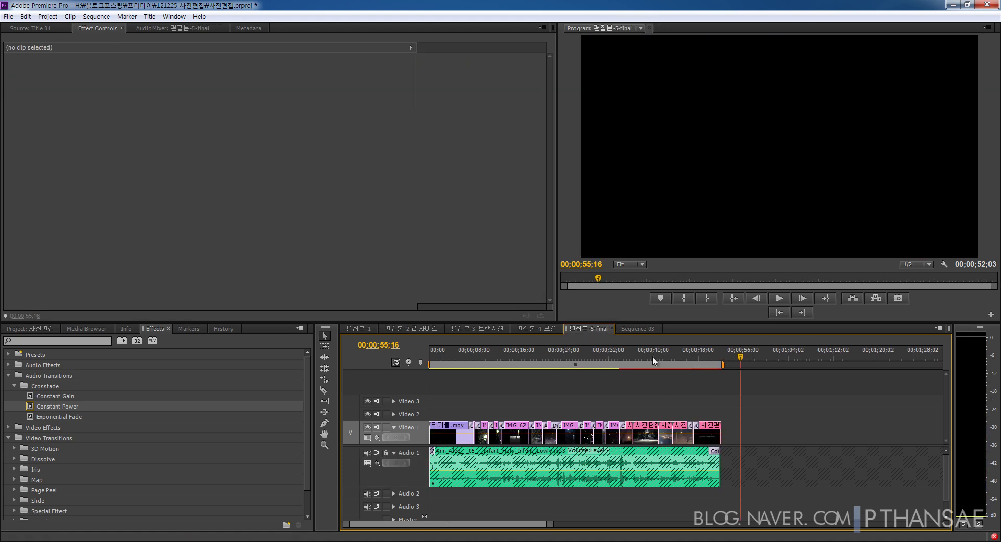
{"action": "left_click", "coordinate": [646, 365]}
{"action": "left_click_drag", "start_coordinate": [647, 365], "coordinate": [639, 366]}
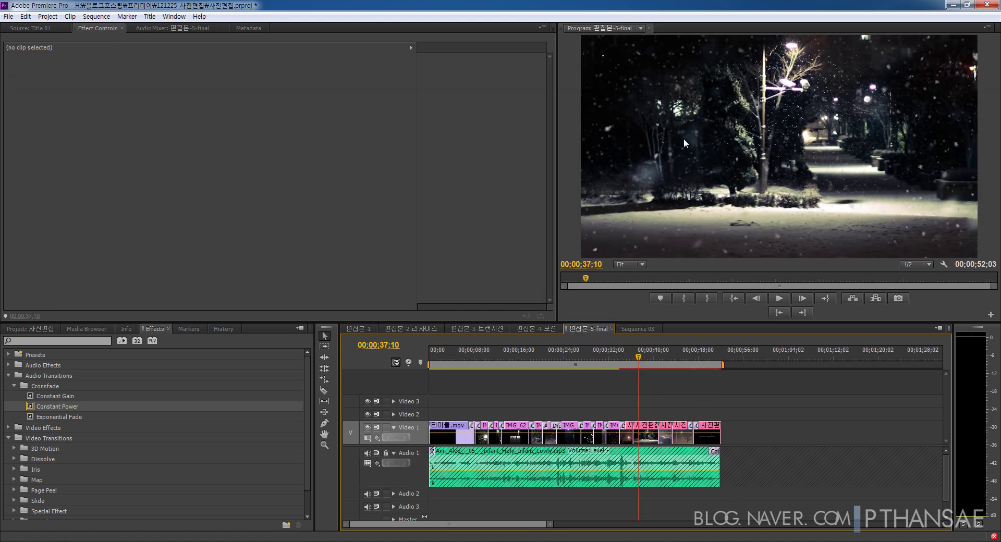